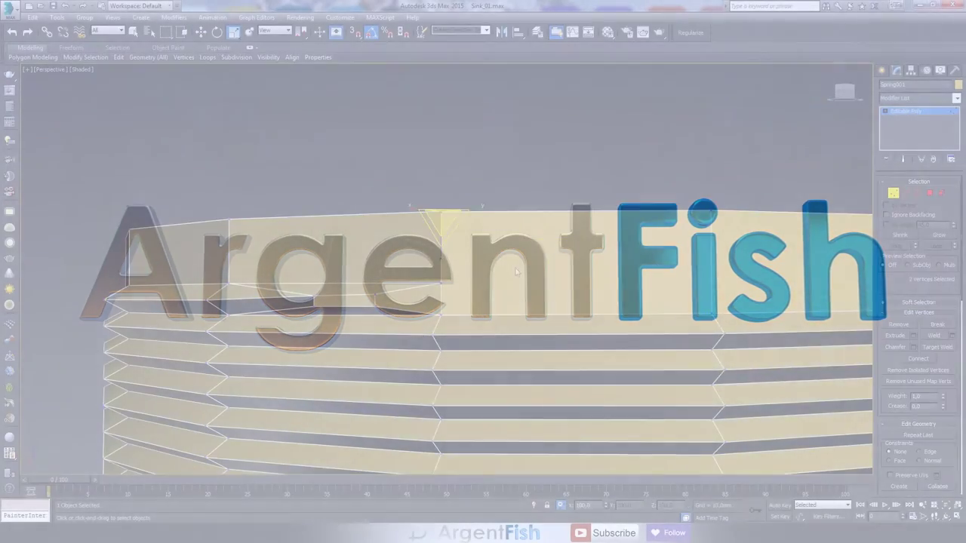
Step: Ring an edge on the top band and connect it with one new edge loop
{"action": "left_click", "coordinate": [443, 296]}
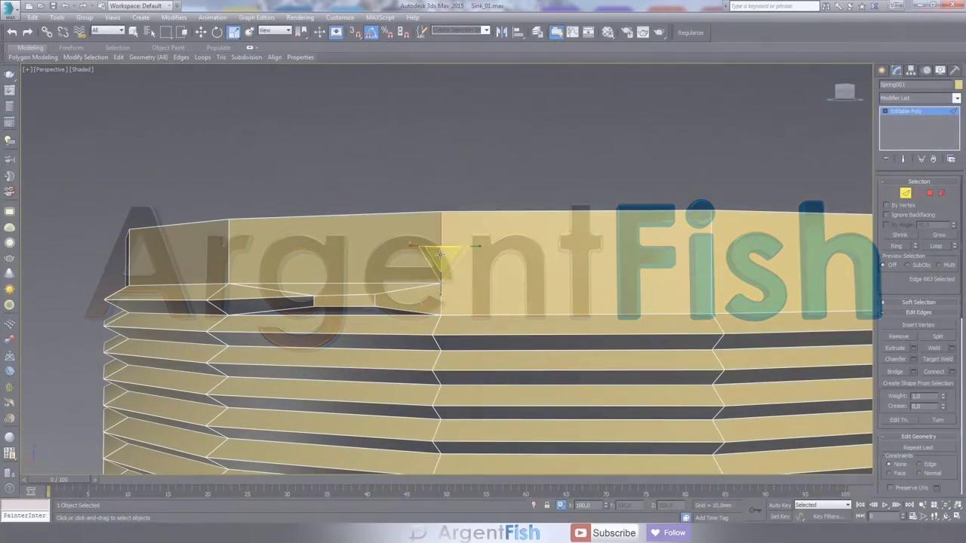
{"action": "key", "text": "alt+r"}
{"action": "scroll", "coordinate": [443, 296], "scroll_direction": "up", "scroll_amount": 2}
{"action": "key", "text": "ctrl+shift+e"}
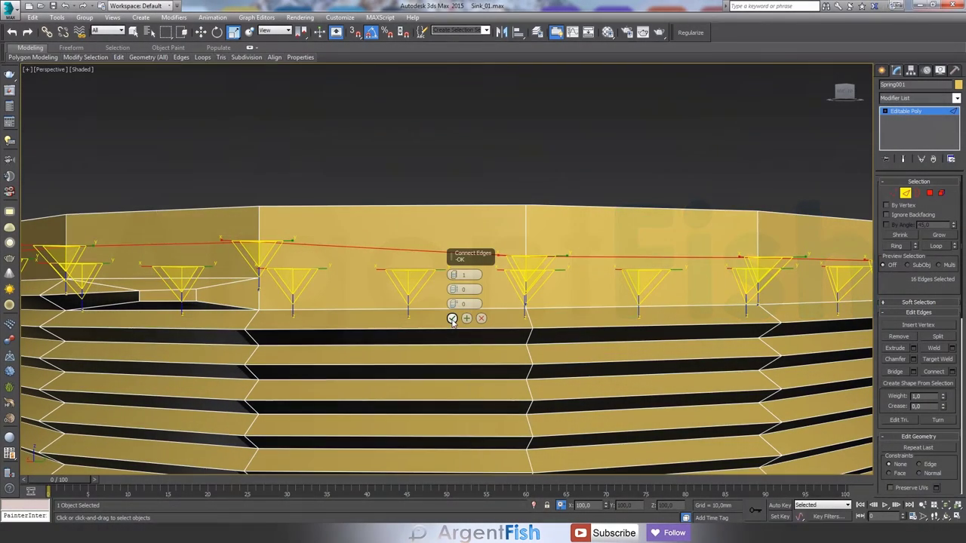
{"action": "scroll", "coordinate": [523, 280], "scroll_direction": "down", "scroll_amount": 3}
Step: Select the ring's top open border and view it from above
{"action": "key", "text": "3"}
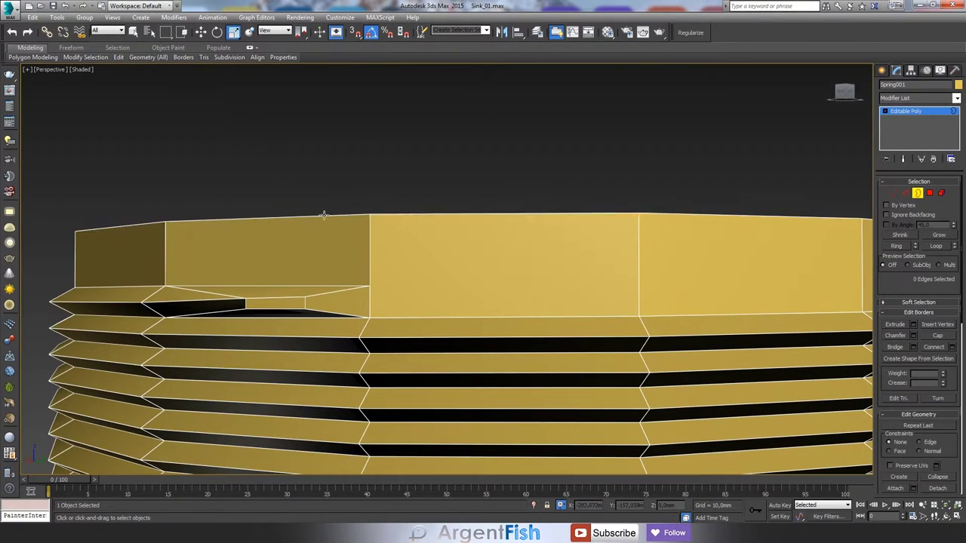
{"action": "key", "text": "w"}
{"action": "key", "text": "ctrl+a"}
{"action": "scroll", "coordinate": [514, 265], "scroll_direction": "up", "scroll_amount": 2}
{"action": "middle_click_drag", "start_coordinate": [478, 294], "coordinate": [503, 276], "text": "alt"}
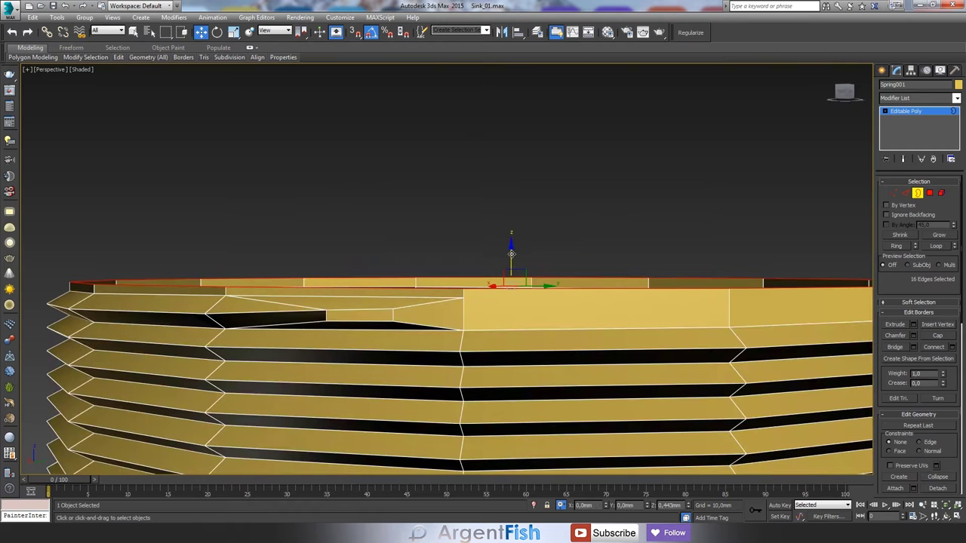
Step: Add a TurboSmooth modifier to Spring001, then return to Editable Poly
{"action": "left_click", "coordinate": [173, 17]}
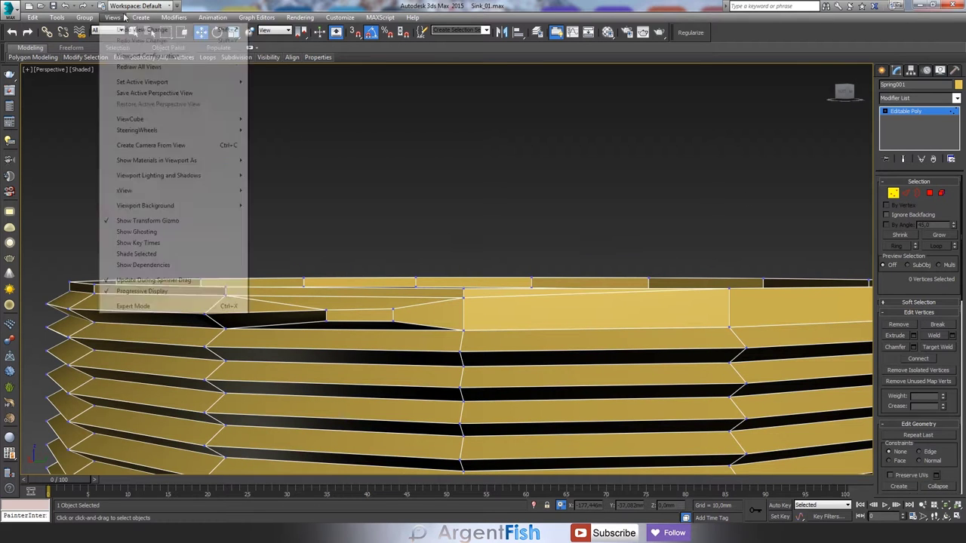
{"action": "left_click", "coordinate": [305, 190]}
{"action": "left_click", "coordinate": [918, 121]}
Step: Inspect the thread end in Edge mode and select an edge there
{"action": "scroll", "coordinate": [523, 265], "scroll_direction": "up", "scroll_amount": 2}
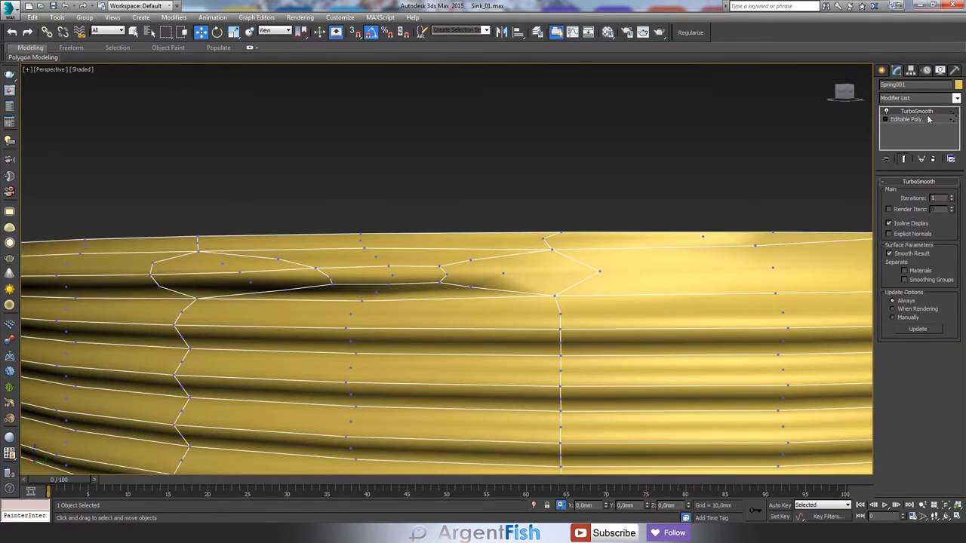
{"action": "scroll", "coordinate": [522, 264], "scroll_direction": "down", "scroll_amount": 3}
{"action": "mouse_move", "coordinate": [523, 264]}
{"action": "middle_mouse_down", "text": "alt"}
{"action": "mouse_move", "coordinate": [684, 294]}
{"action": "mouse_move", "coordinate": [634, 295]}
{"action": "middle_mouse_up", "text": "alt"}
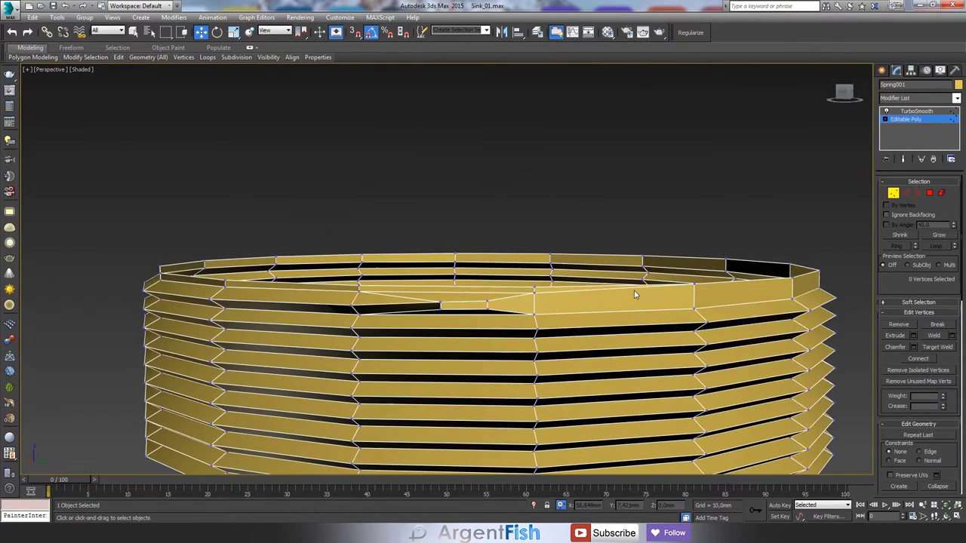
{"action": "scroll", "coordinate": [634, 295], "scroll_direction": "up", "scroll_amount": 2}
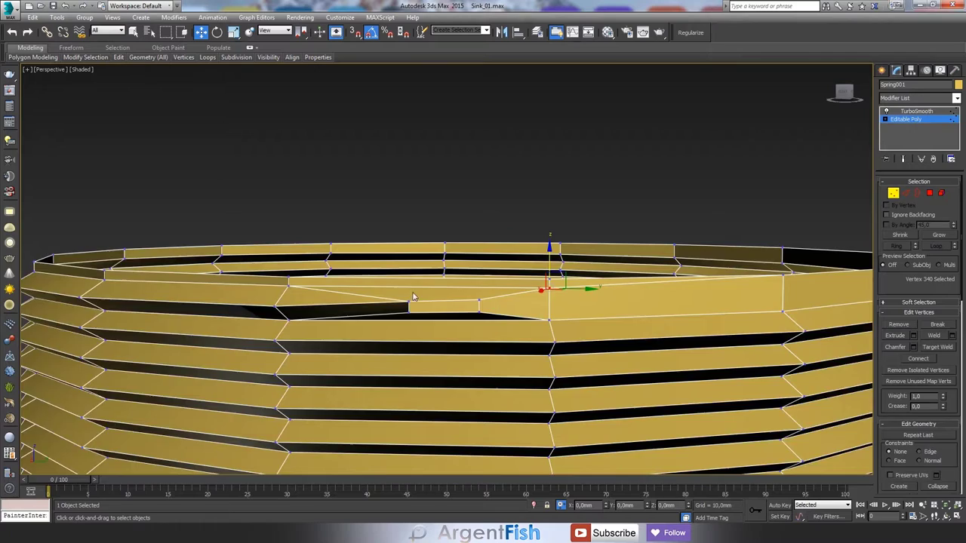
{"action": "key", "text": "2"}
{"action": "middle_click_drag", "start_coordinate": [413, 297], "coordinate": [524, 295], "text": "alt"}
{"action": "left_click", "coordinate": [279, 259]}
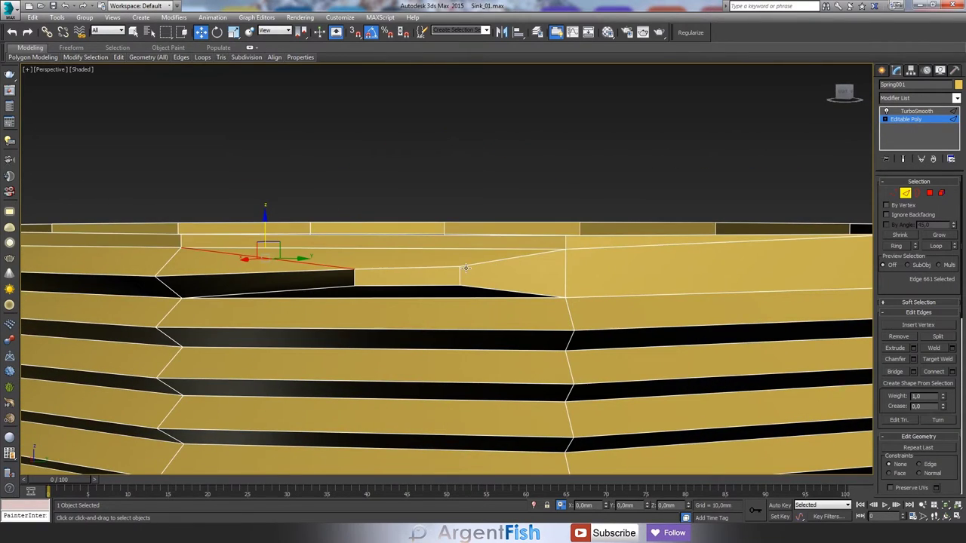
{"action": "middle_click_drag", "start_coordinate": [465, 268], "coordinate": [483, 257], "text": "alt"}
Step: Preview the TurboSmooth result, then go back to the Editable Poly level
{"action": "left_click", "coordinate": [916, 110]}
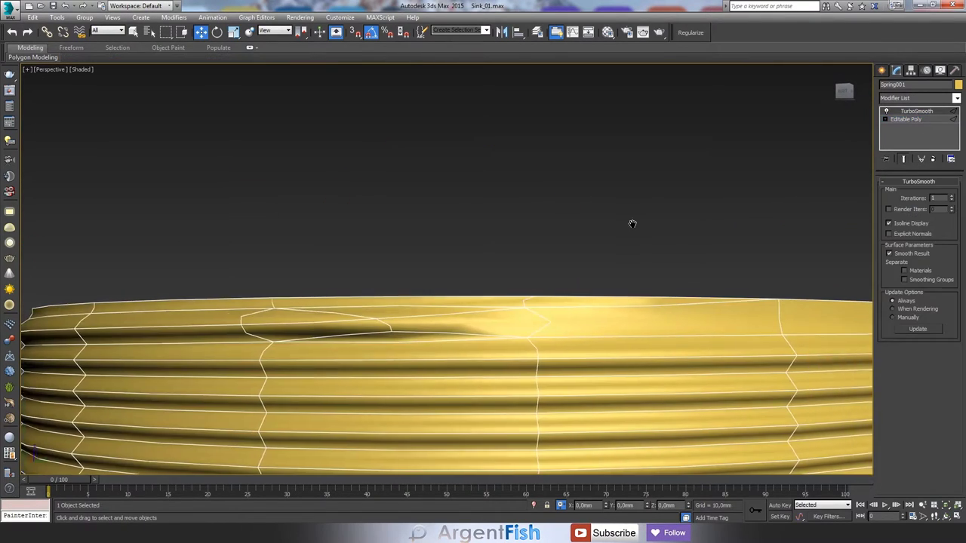
{"action": "left_click", "coordinate": [906, 119]}
{"action": "scroll", "coordinate": [528, 302], "scroll_direction": "down", "scroll_amount": 3}
{"action": "scroll", "coordinate": [453, 340], "scroll_direction": "up", "scroll_amount": 3}
{"action": "middle_click_drag", "start_coordinate": [445, 340], "coordinate": [443, 436], "text": "alt"}
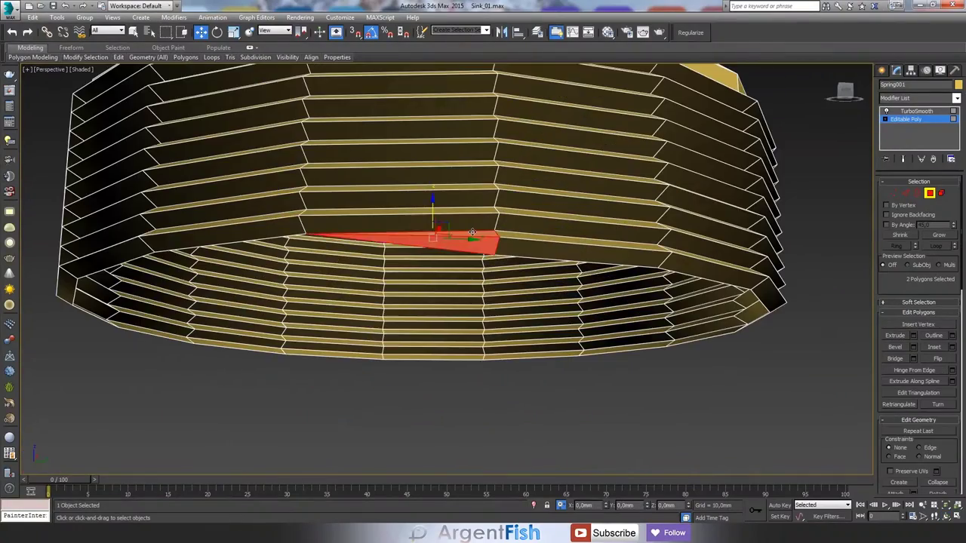
{"action": "key", "text": "ctrl+d"}
{"action": "middle_click_drag", "start_coordinate": [472, 233], "coordinate": [490, 288], "text": "alt"}
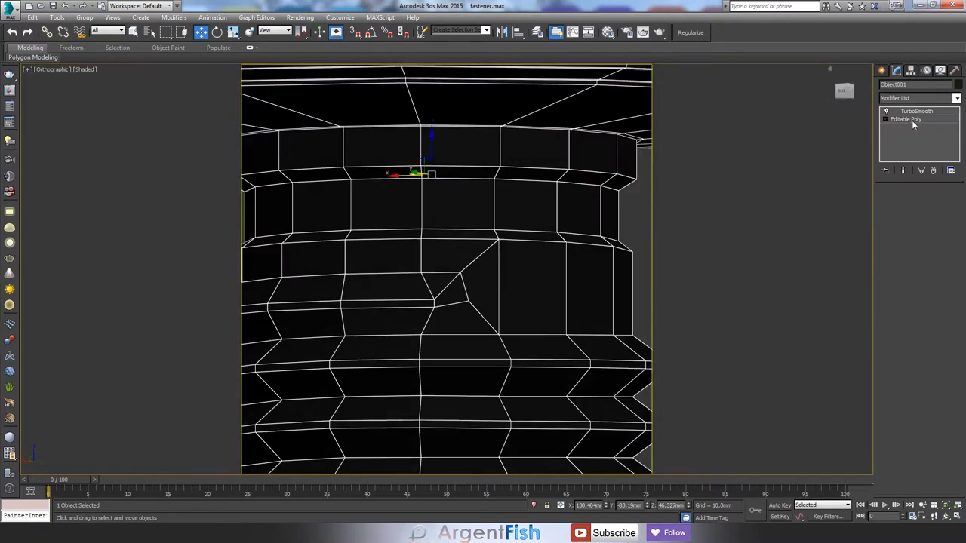
{"action": "left_click", "coordinate": [909, 120]}
{"action": "middle_click_drag", "start_coordinate": [461, 312], "coordinate": [447, 315], "text": "alt"}
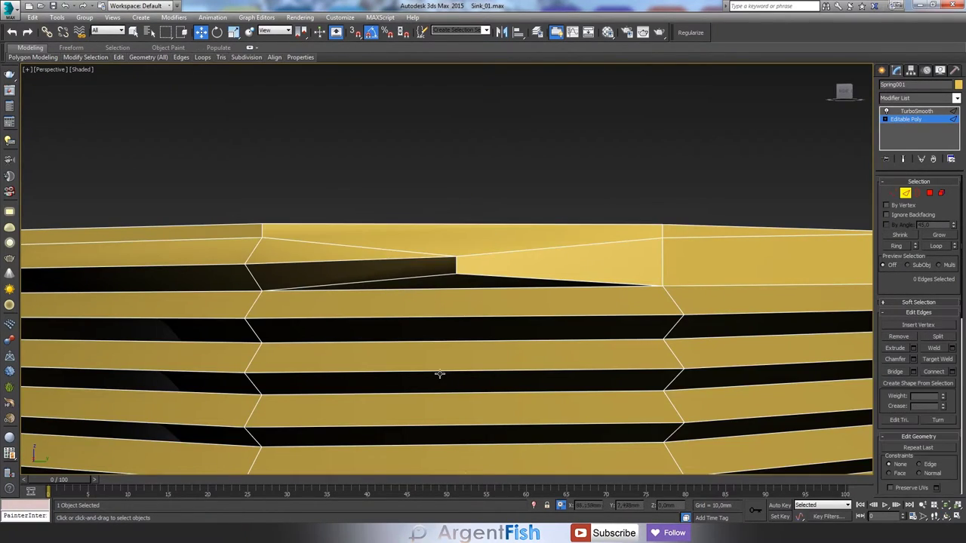
Step: Weld the stray vertex at the thread end and preview the TurboSmooth result
{"action": "key", "text": "2"}
{"action": "middle_click_drag", "start_coordinate": [453, 302], "coordinate": [483, 302], "text": "alt"}
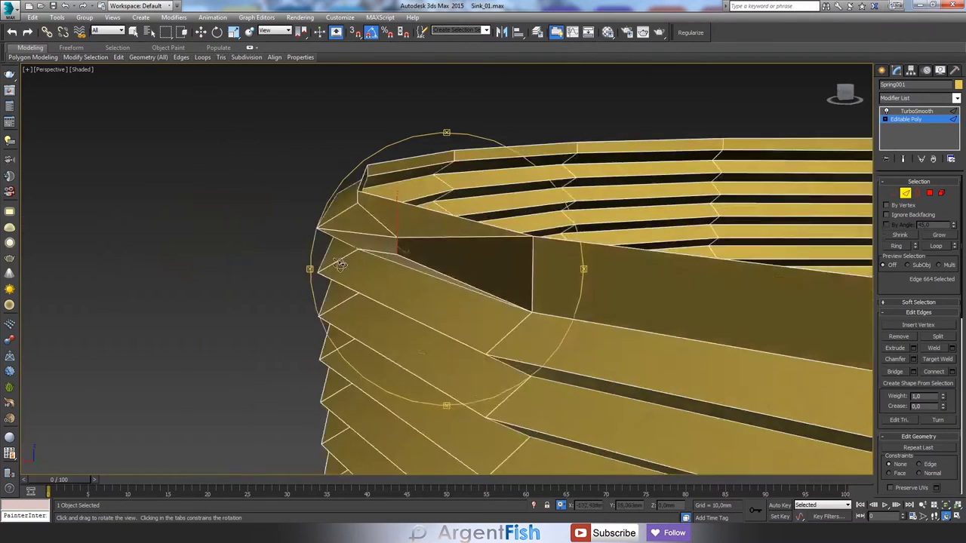
{"action": "scroll", "coordinate": [508, 112], "scroll_direction": "down", "scroll_amount": 5}
{"action": "key", "text": "1"}
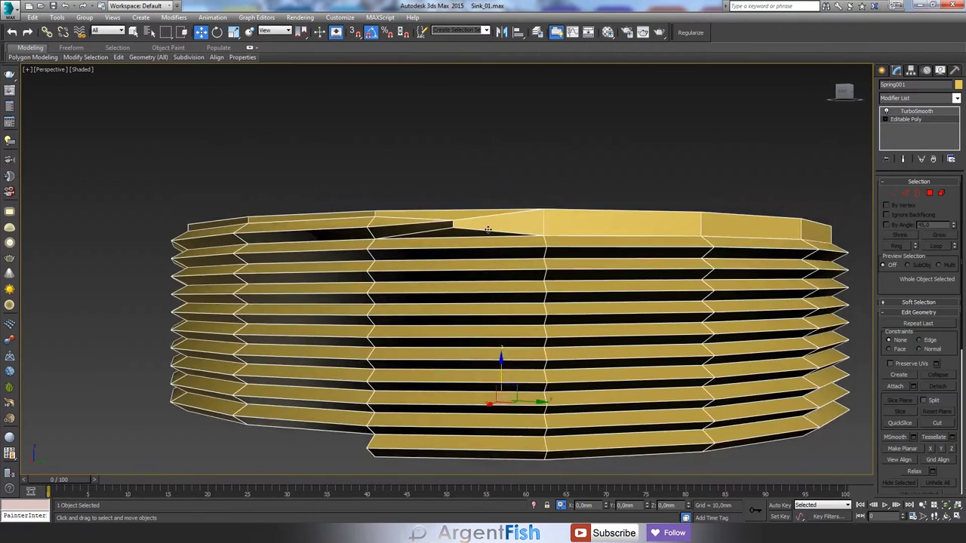
{"action": "scroll", "coordinate": [425, 233], "scroll_direction": "up", "scroll_amount": 5}
{"action": "left_click", "coordinate": [905, 111]}
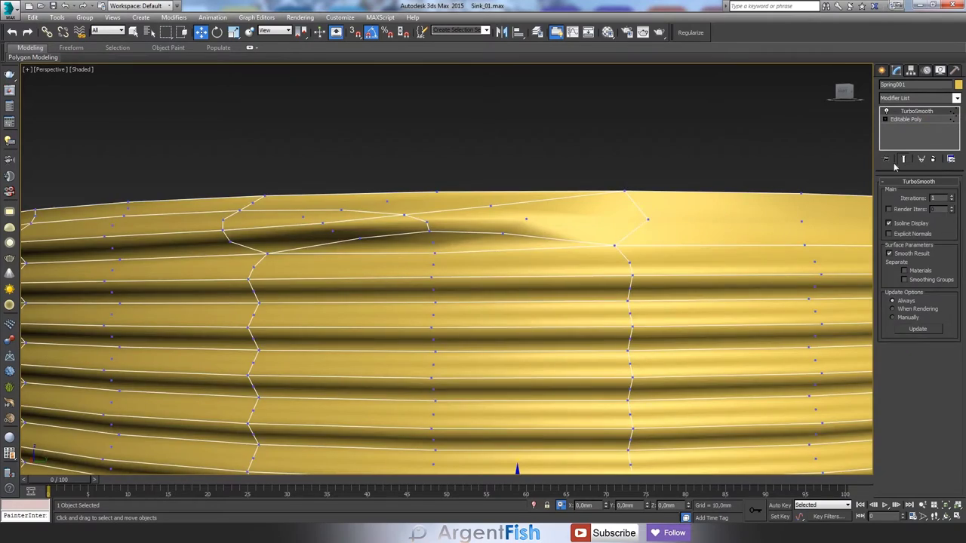
{"action": "left_click", "coordinate": [905, 119]}
Step: Select the polygons at the thread end from a side view
{"action": "key", "text": "2"}
{"action": "middle_click_drag", "start_coordinate": [358, 224], "coordinate": [470, 276], "text": "alt"}
{"action": "key", "text": "3"}
{"action": "scroll", "coordinate": [528, 256], "scroll_direction": "down", "scroll_amount": 5}
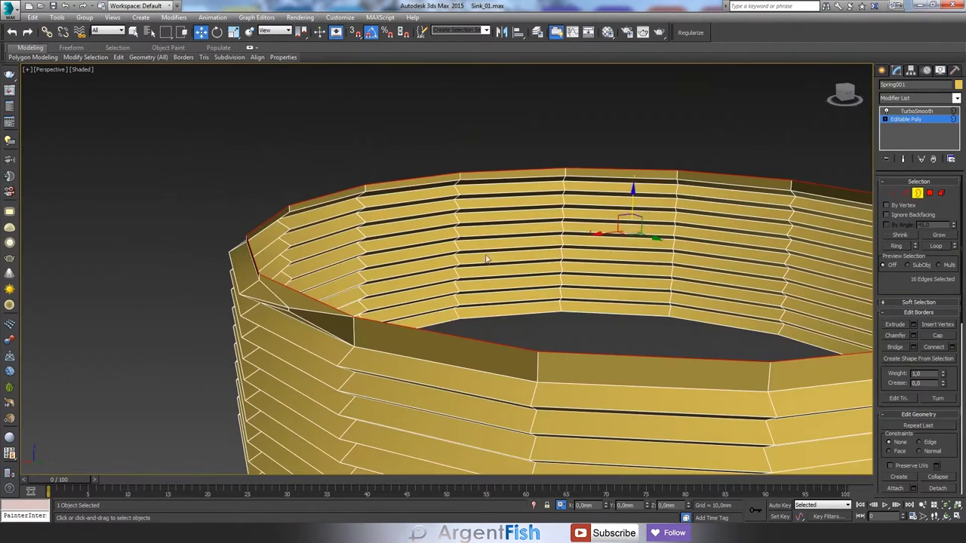
{"action": "middle_click_drag", "start_coordinate": [631, 236], "coordinate": [573, 249], "text": "alt"}
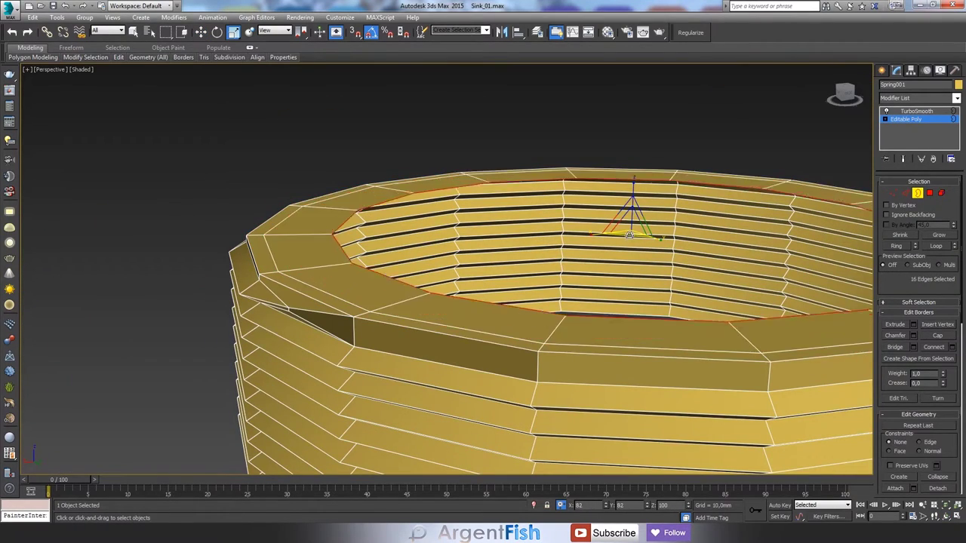
{"action": "key", "text": "4"}
{"action": "middle_click_drag", "start_coordinate": [463, 282], "coordinate": [528, 226], "text": "alt"}
{"action": "left_click", "coordinate": [565, 209]}
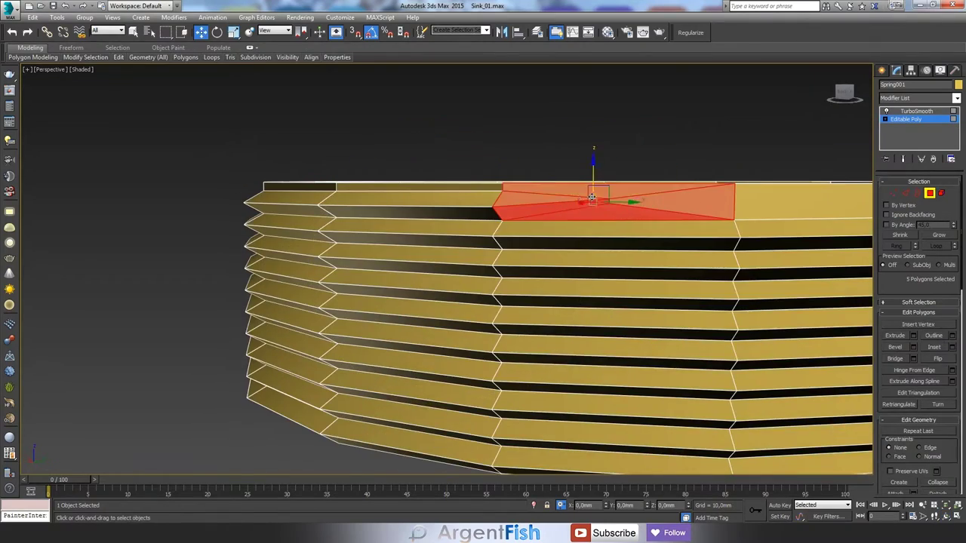
Step: Rotate and move the thread-end polygons to fill the step in the top band
{"action": "key", "text": "e"}
{"action": "scroll", "coordinate": [592, 197], "scroll_direction": "down", "scroll_amount": 3}
{"action": "scroll", "coordinate": [551, 191], "scroll_direction": "down", "scroll_amount": 2}
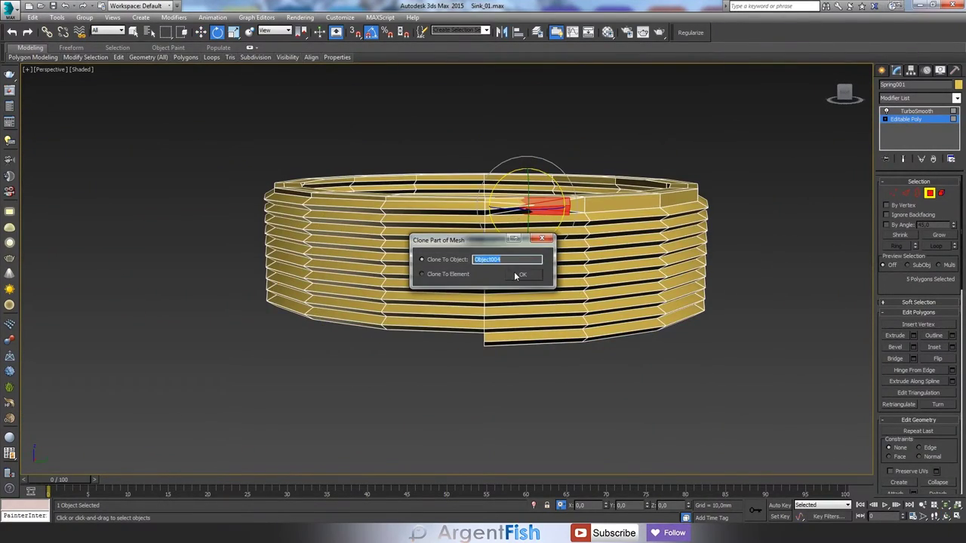
{"action": "key", "text": "w"}
{"action": "middle_click_drag", "start_coordinate": [529, 273], "coordinate": [475, 295], "text": "alt"}
{"action": "key", "text": "z"}
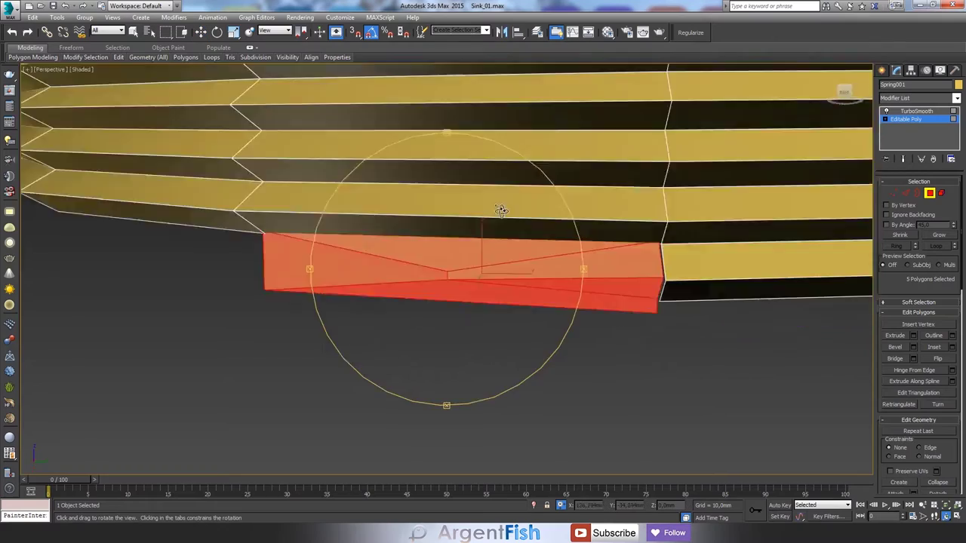
{"action": "middle_click_drag", "start_coordinate": [513, 226], "coordinate": [561, 236], "text": "alt"}
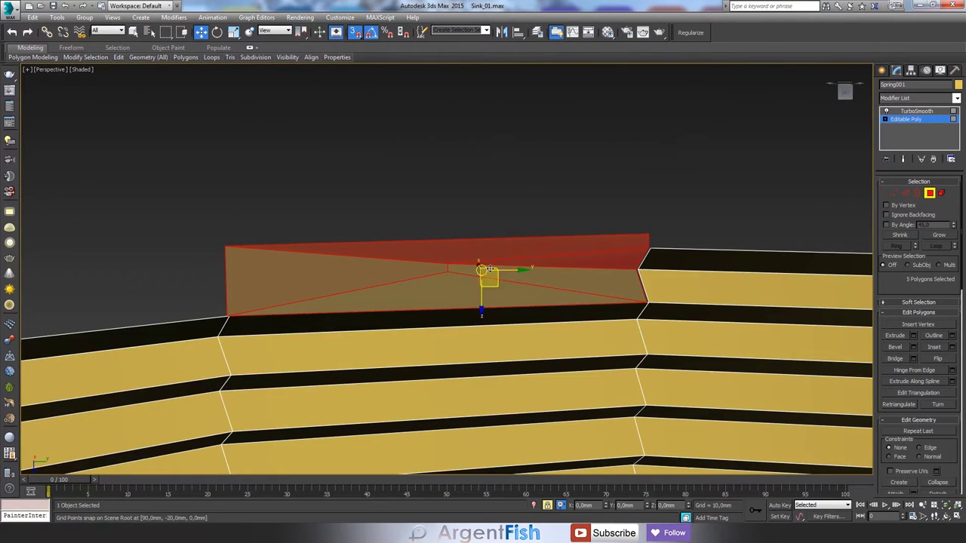
Step: Adjust the thread-end vertices, then lower the ring's top border loop
{"action": "key", "text": "1"}
{"action": "mouse_move", "coordinate": [650, 302]}
{"action": "middle_mouse_down", "text": "alt"}
{"action": "mouse_move", "coordinate": [679, 325]}
{"action": "mouse_move", "coordinate": [709, 300]}
{"action": "middle_mouse_up", "text": "alt"}
{"action": "scroll", "coordinate": [679, 324], "scroll_direction": "down", "scroll_amount": 3}
{"action": "key", "text": "z"}
{"action": "key", "text": "4"}
{"action": "scroll", "coordinate": [930, 414], "scroll_direction": "down", "scroll_amount": 5}
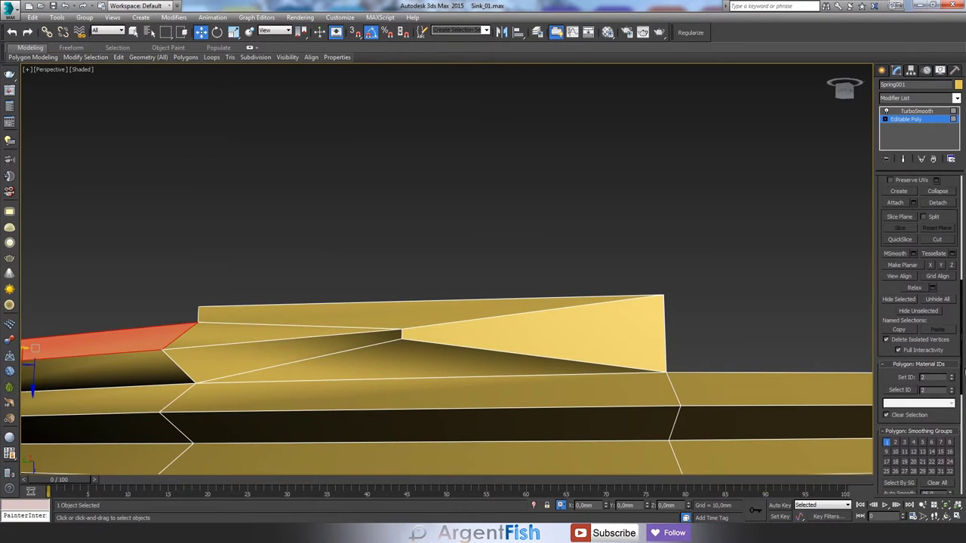
{"action": "middle_click_drag", "start_coordinate": [155, 369], "coordinate": [416, 309], "text": "alt"}
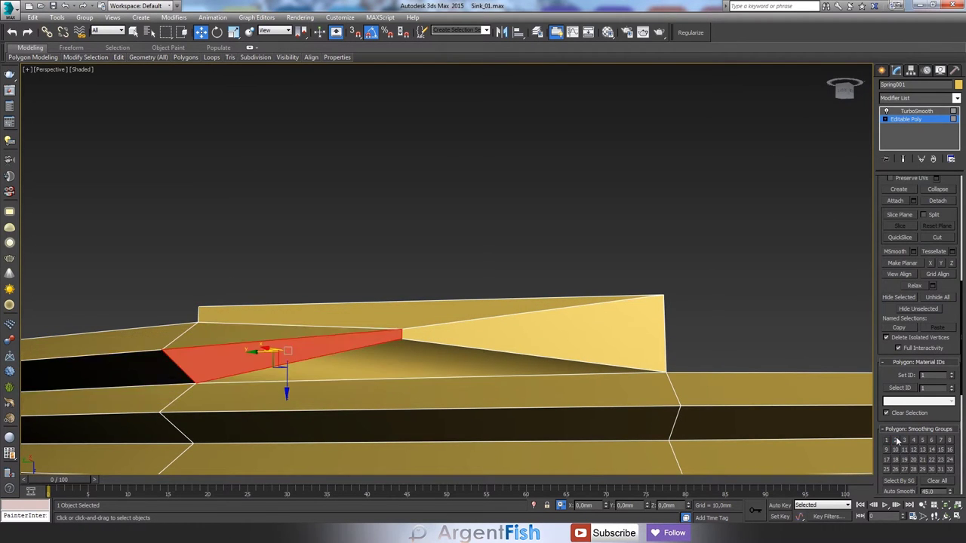
{"action": "middle_click_drag", "start_coordinate": [512, 195], "coordinate": [378, 302], "text": "alt"}
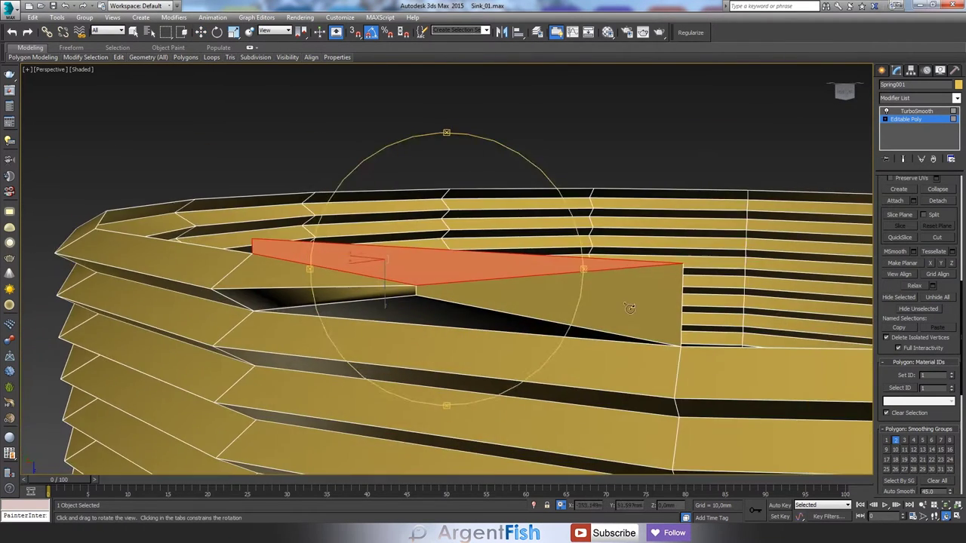
{"action": "key", "text": "3"}
{"action": "mouse_move", "coordinate": [698, 187]}
{"action": "left_mouse_down"}
{"action": "mouse_move", "coordinate": [717, 213]}
{"action": "mouse_move", "coordinate": [717, 162]}
{"action": "left_mouse_up"}
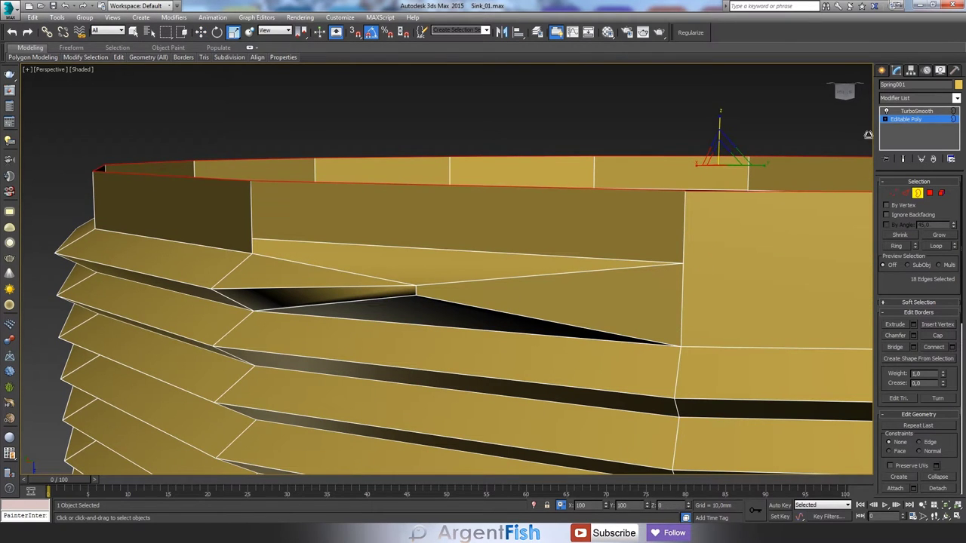
Step: Undo the rim change and pick the top rim and thread-end triangle faces
{"action": "key", "text": "1"}
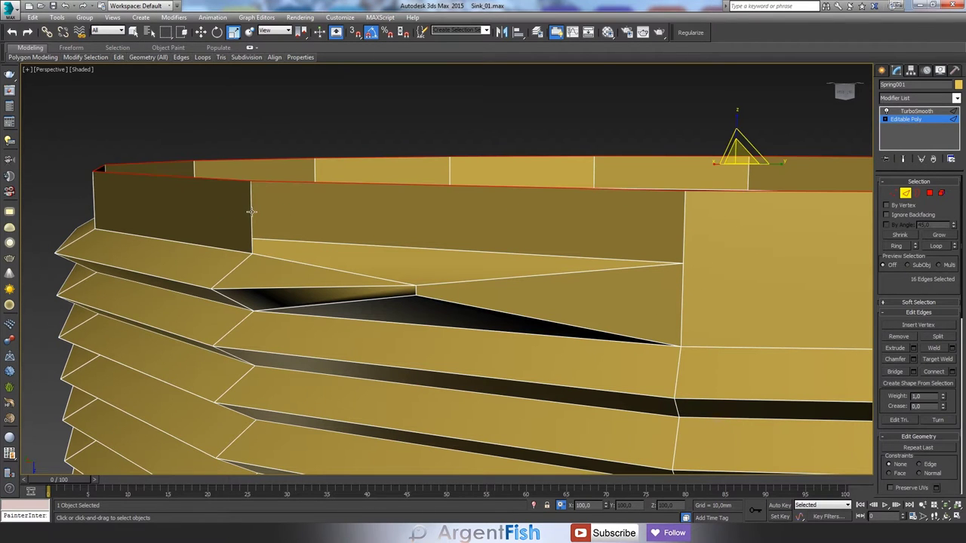
{"action": "key", "text": "ctrl+z"}
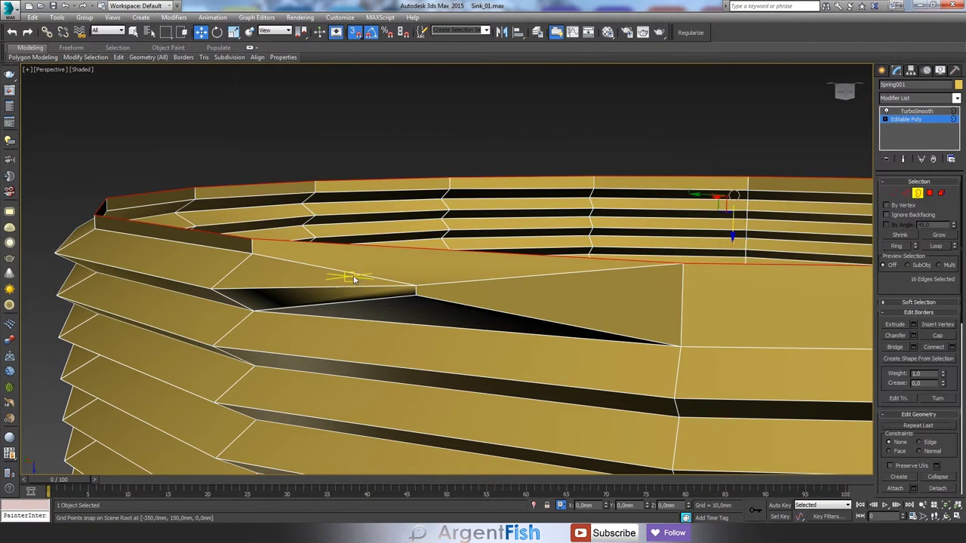
{"action": "key", "text": "4"}
{"action": "left_click", "coordinate": [353, 279]}
{"action": "middle_click_drag", "start_coordinate": [353, 280], "coordinate": [422, 272], "text": "alt"}
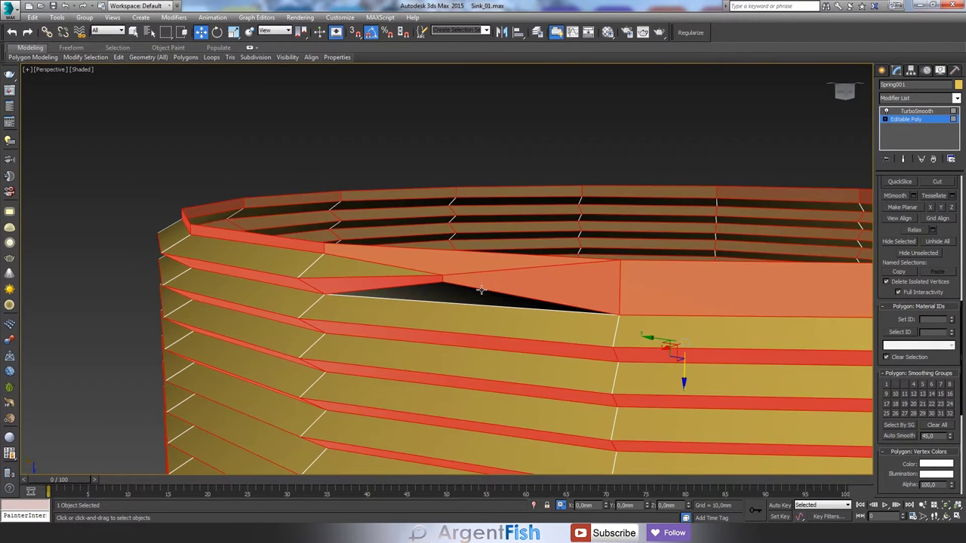
{"action": "left_click", "coordinate": [574, 287]}
{"action": "key", "text": "ctrl+z"}
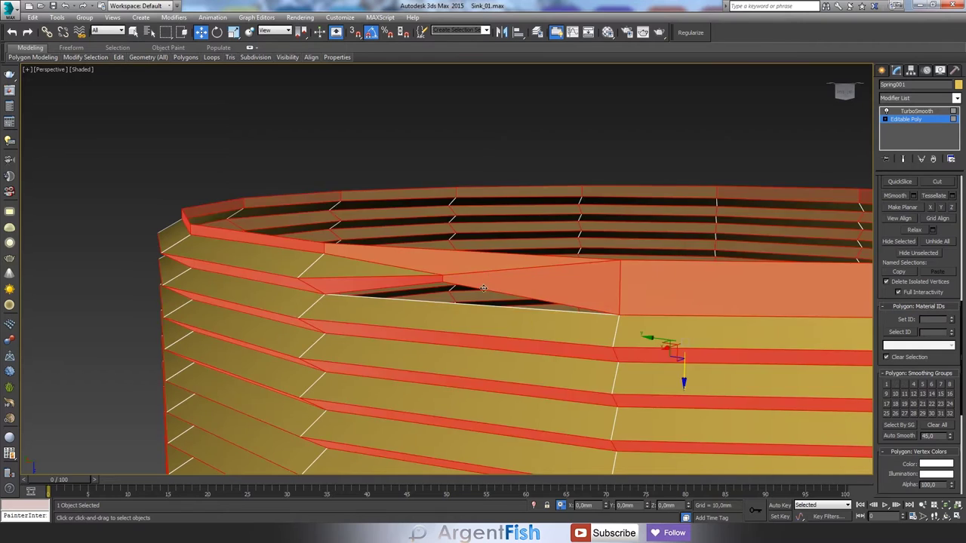
{"action": "key", "text": "ctrl+z"}
{"action": "key", "text": "ctrl+z"}
{"action": "key", "text": "ctrl+z"}
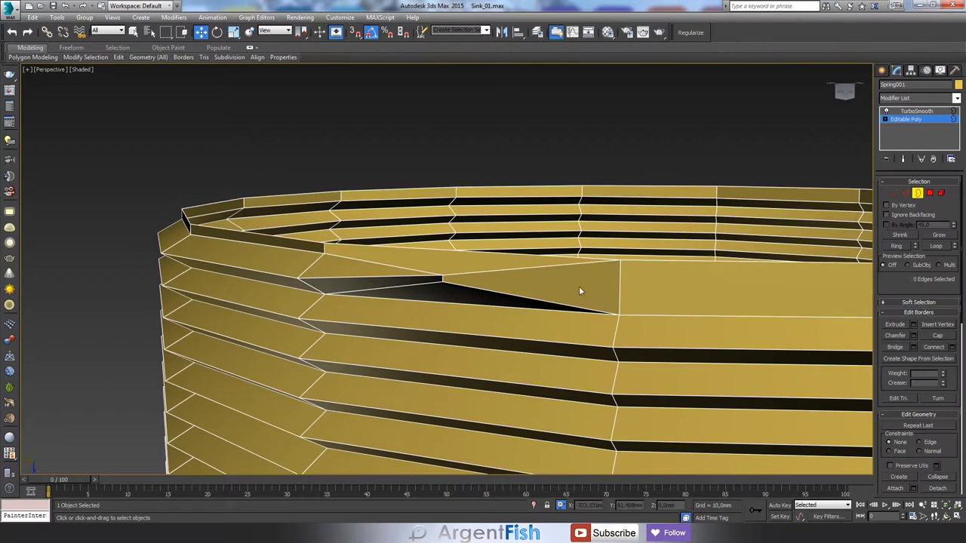
Step: Reselect the rim faces so the thread-end wedge uses smoothing group 1
{"action": "middle_click_drag", "start_coordinate": [578, 286], "coordinate": [515, 273], "text": "alt"}
{"action": "middle_click_drag", "start_coordinate": [700, 214], "coordinate": [573, 337], "text": "alt"}
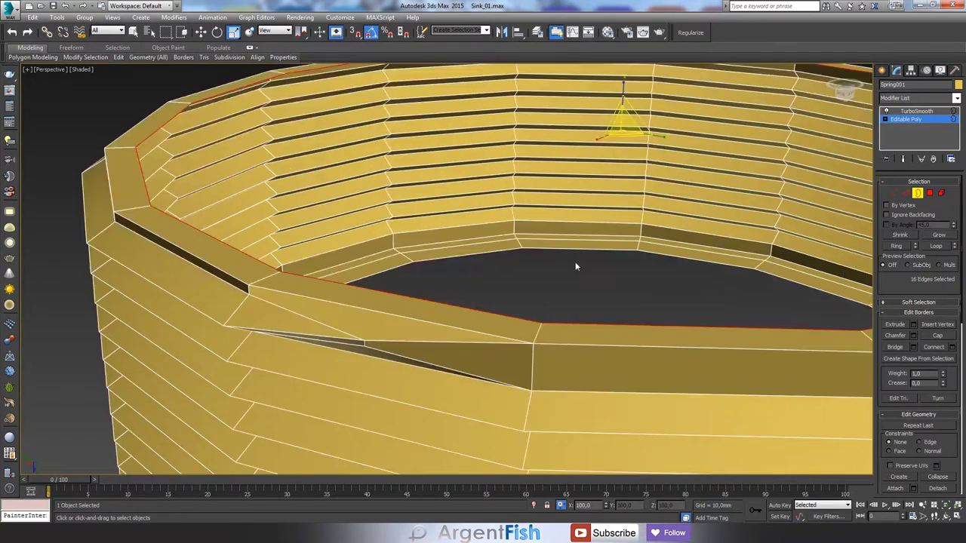
{"action": "key", "text": "w"}
{"action": "key", "text": "ctrl+y"}
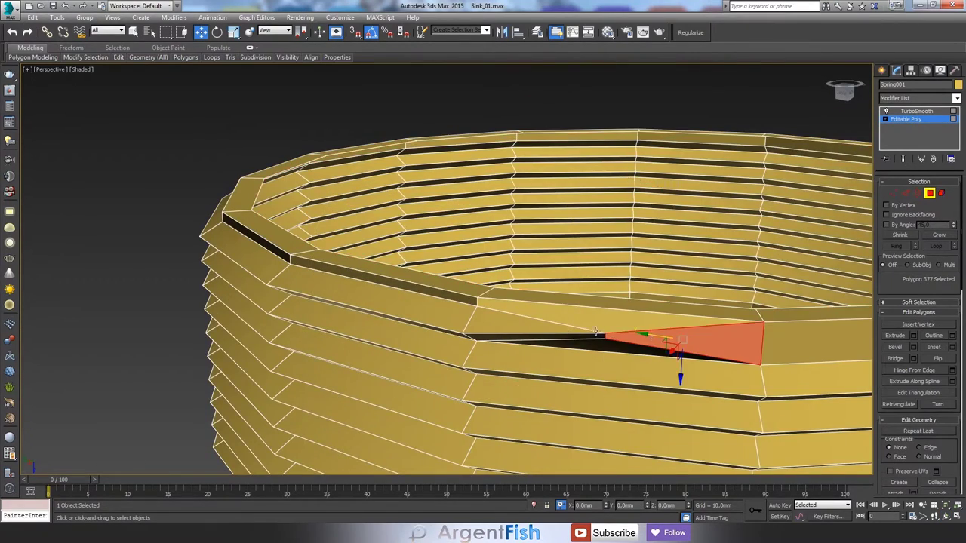
{"action": "key", "text": "ctrl+y"}
{"action": "key", "text": "ctrl+y"}
{"action": "scroll", "coordinate": [889, 416], "scroll_direction": "down", "scroll_amount": 5}
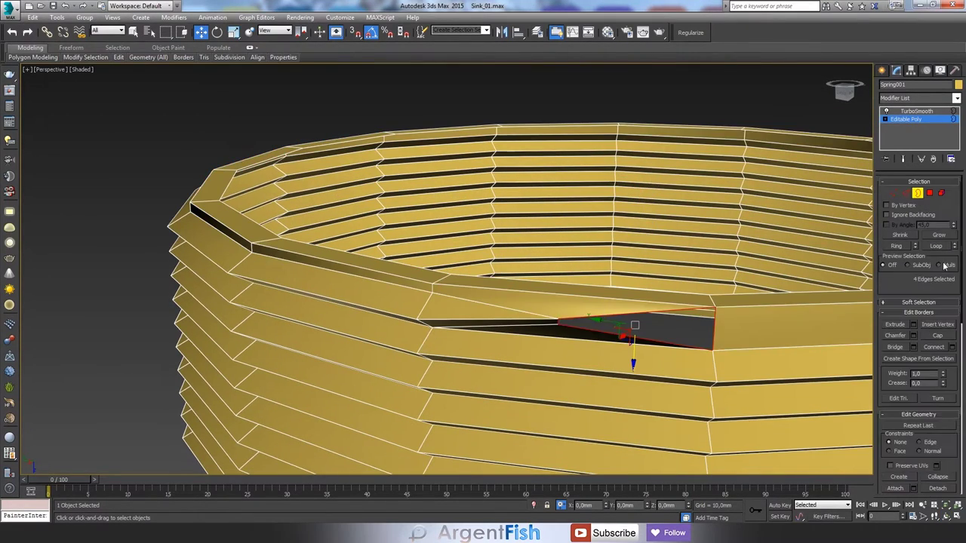
{"action": "scroll", "coordinate": [943, 242], "scroll_direction": "down", "scroll_amount": 5}
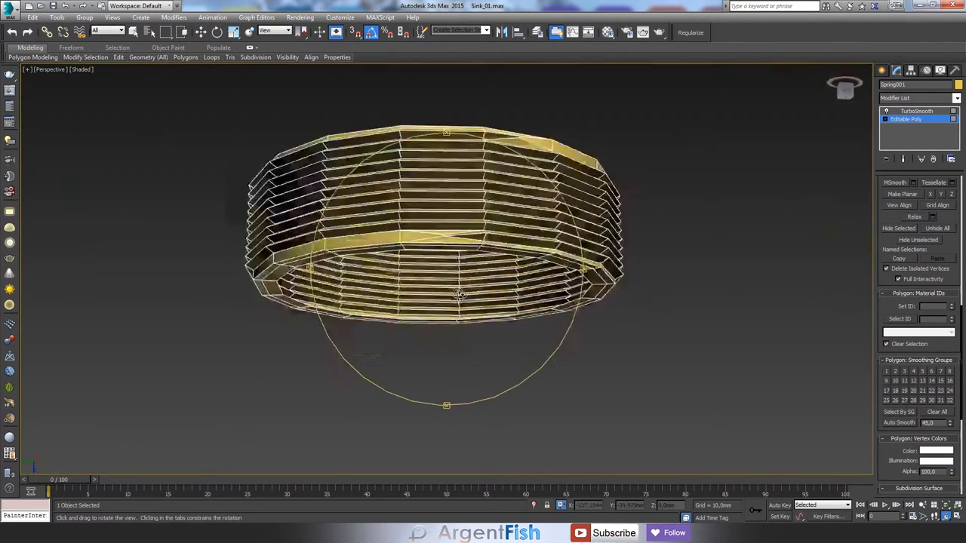
{"action": "mouse_move", "coordinate": [468, 226]}
{"action": "middle_mouse_down", "text": "alt"}
{"action": "mouse_move", "coordinate": [468, 283]}
{"action": "mouse_move", "coordinate": [285, 420]}
{"action": "middle_mouse_up", "text": "alt"}
Step: Bridge the ring's top and bottom open borders and check it in Top and Perspective views
{"action": "key", "text": "3"}
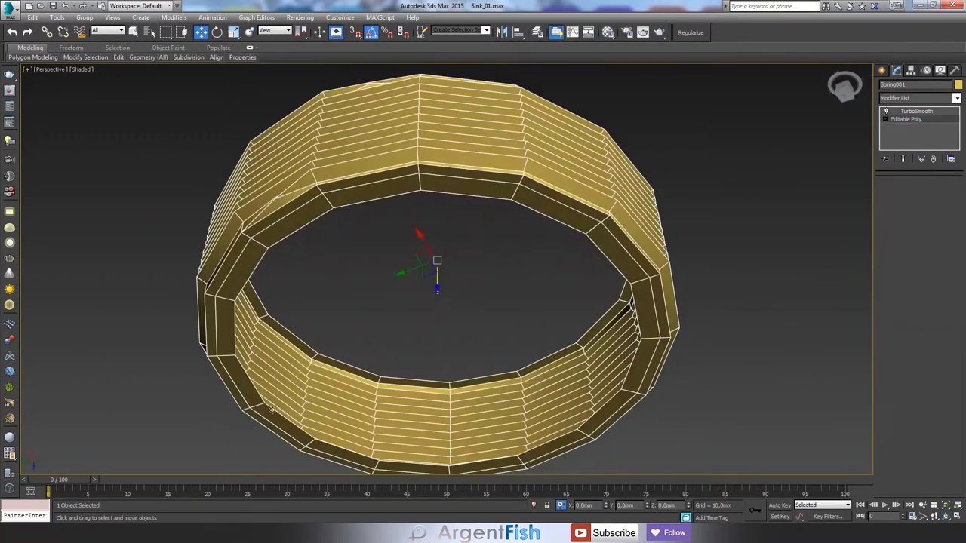
{"action": "left_click", "coordinate": [894, 347]}
{"action": "middle_click_drag", "start_coordinate": [256, 302], "coordinate": [237, 347], "text": "alt"}
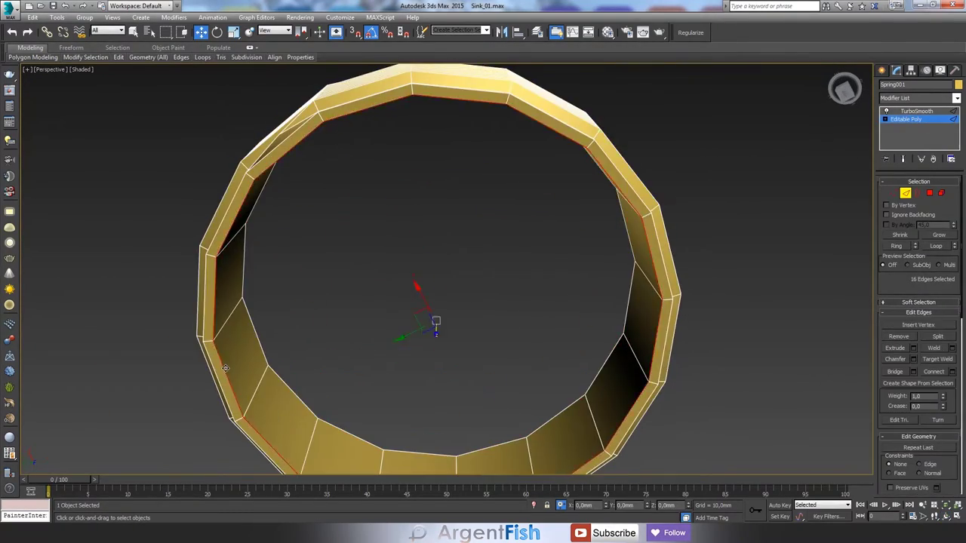
{"action": "key", "text": "t"}
{"action": "key", "text": "r"}
{"action": "scroll", "coordinate": [450, 272], "scroll_direction": "up", "scroll_amount": 5}
{"action": "scroll", "coordinate": [445, 318], "scroll_direction": "down", "scroll_amount": 5}
{"action": "key", "text": "p"}
{"action": "mouse_move", "coordinate": [446, 319]}
{"action": "middle_mouse_down", "text": "alt"}
{"action": "mouse_move", "coordinate": [506, 280]}
{"action": "mouse_move", "coordinate": [287, 236]}
{"action": "mouse_move", "coordinate": [329, 146]}
{"action": "middle_mouse_up", "text": "alt"}
Step: Delete the stray top ring faces and snap the open border into place
{"action": "key", "text": "Delete"}
{"action": "key", "text": "3"}
{"action": "left_click_drag", "start_coordinate": [446, 314], "coordinate": [600, 177]}
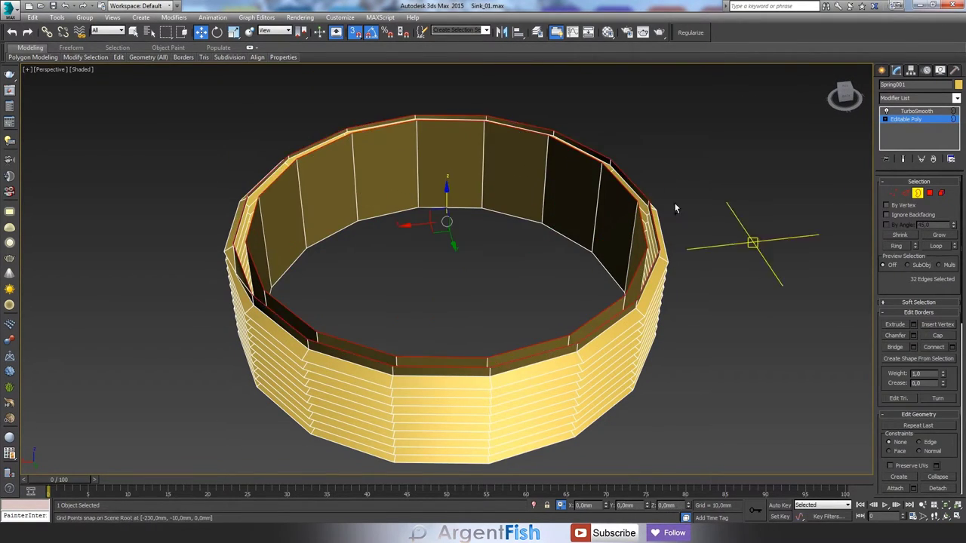
{"action": "middle_click_drag", "start_coordinate": [674, 204], "coordinate": [393, 270], "text": "alt"}
{"action": "scroll", "coordinate": [394, 270], "scroll_direction": "up", "scroll_amount": 3}
{"action": "right_click", "coordinate": [511, 134]}
{"action": "mouse_move", "coordinate": [510, 134]}
{"action": "middle_mouse_down", "text": "alt"}
{"action": "mouse_move", "coordinate": [411, 254]}
{"action": "mouse_move", "coordinate": [382, 157]}
{"action": "middle_mouse_up", "text": "alt"}
Step: Select Spring001 and connect its rim edges to add extra edge loops
{"action": "key", "text": "w"}
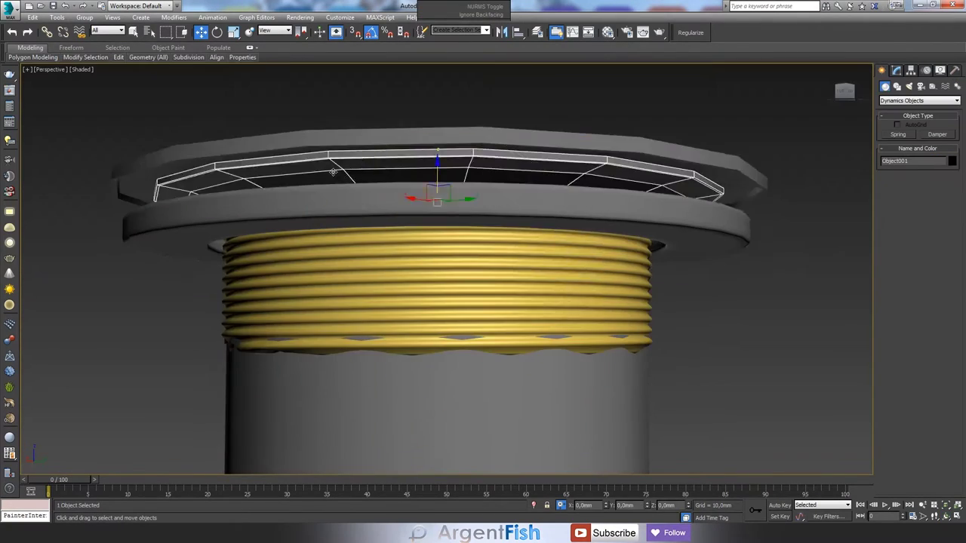
{"action": "left_click", "coordinate": [362, 256]}
{"action": "middle_click_drag", "start_coordinate": [498, 302], "coordinate": [509, 217], "text": "alt"}
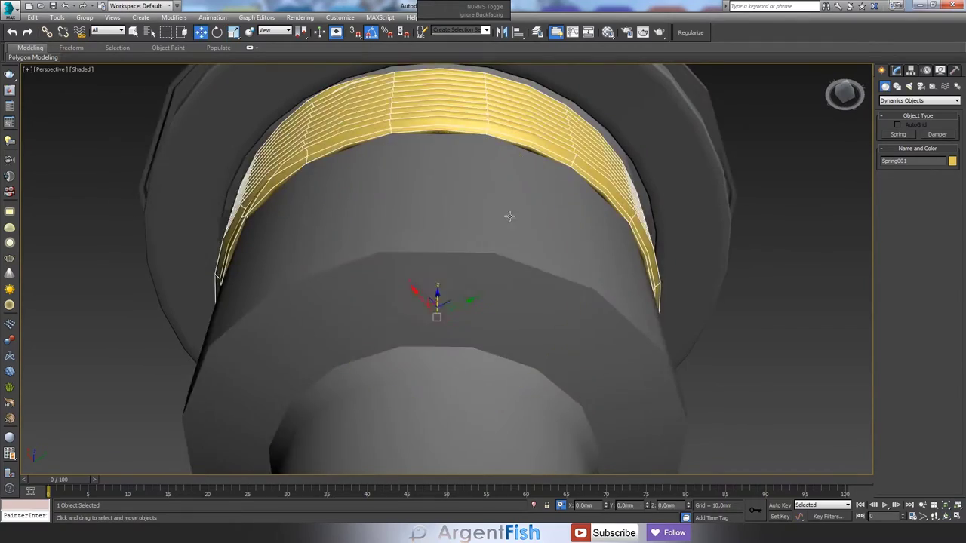
{"action": "mouse_move", "coordinate": [448, 288]}
{"action": "middle_mouse_down", "text": "alt"}
{"action": "mouse_move", "coordinate": [731, 252]}
{"action": "mouse_move", "coordinate": [521, 285]}
{"action": "mouse_move", "coordinate": [470, 313]}
{"action": "mouse_move", "coordinate": [410, 279]}
{"action": "mouse_move", "coordinate": [447, 303]}
{"action": "middle_mouse_up", "text": "alt"}
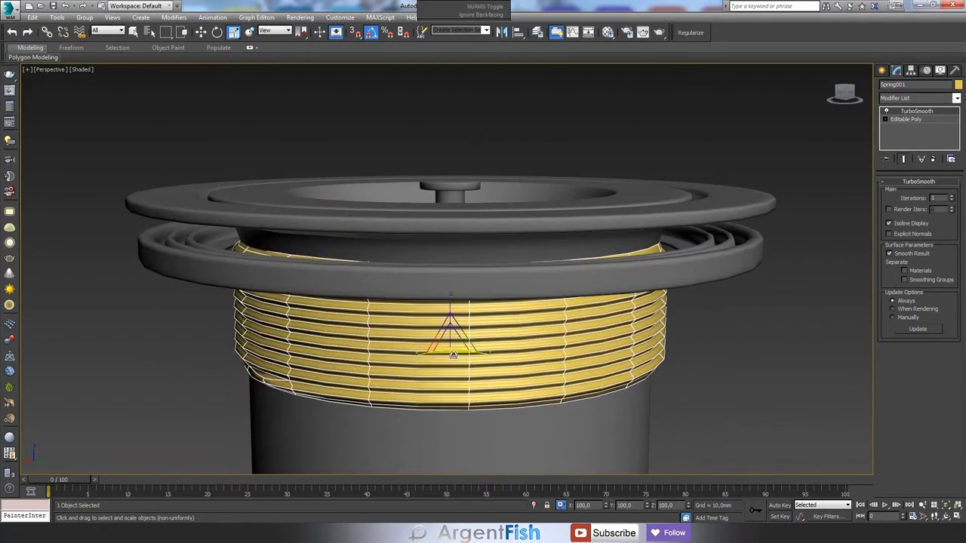
{"action": "key", "text": "F3"}
{"action": "scroll", "coordinate": [453, 355], "scroll_direction": "up", "scroll_amount": 5}
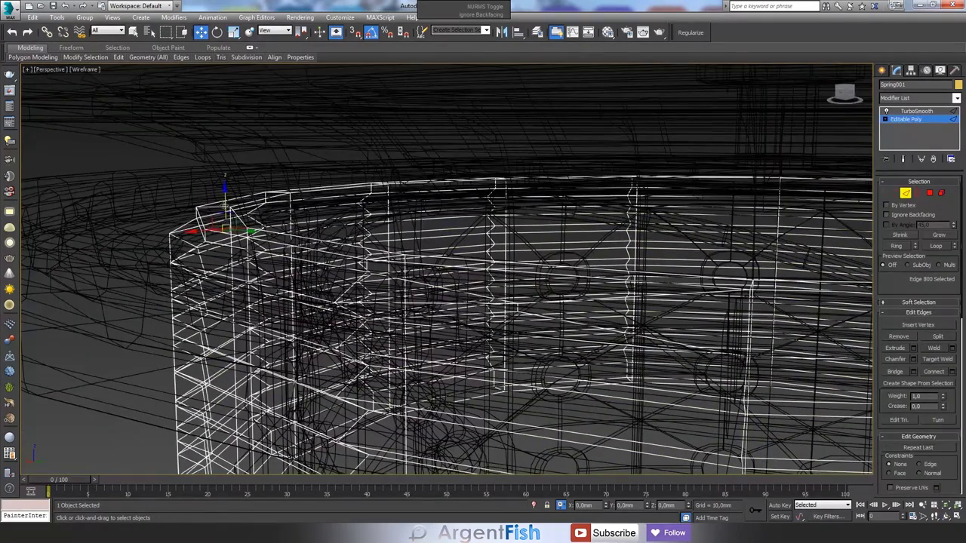
{"action": "key", "text": "Return"}
{"action": "mouse_move", "coordinate": [455, 148]}
{"action": "middle_mouse_down", "text": "alt"}
{"action": "mouse_move", "coordinate": [457, 196]}
{"action": "mouse_move", "coordinate": [397, 212]}
{"action": "middle_mouse_up", "text": "alt"}
Step: Inspect the new rim loops shaded and go to the ring's TurboSmooth modifier
{"action": "key", "text": "F3"}
{"action": "key", "text": "F3"}
{"action": "middle_click_drag", "start_coordinate": [500, 250], "coordinate": [513, 257], "text": "alt"}
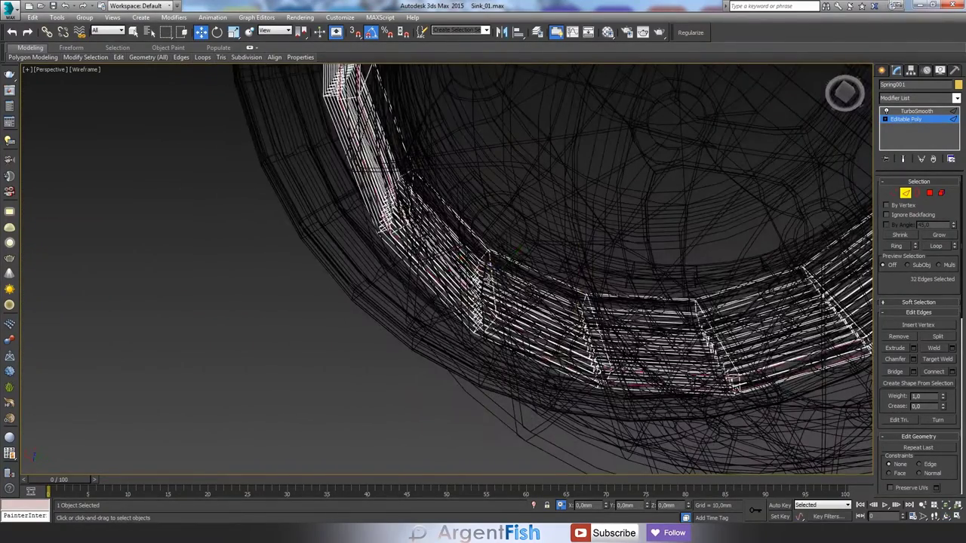
{"action": "scroll", "coordinate": [452, 290], "scroll_direction": "up", "scroll_amount": 5}
{"action": "middle_click_drag", "start_coordinate": [452, 290], "coordinate": [454, 293], "text": "alt"}
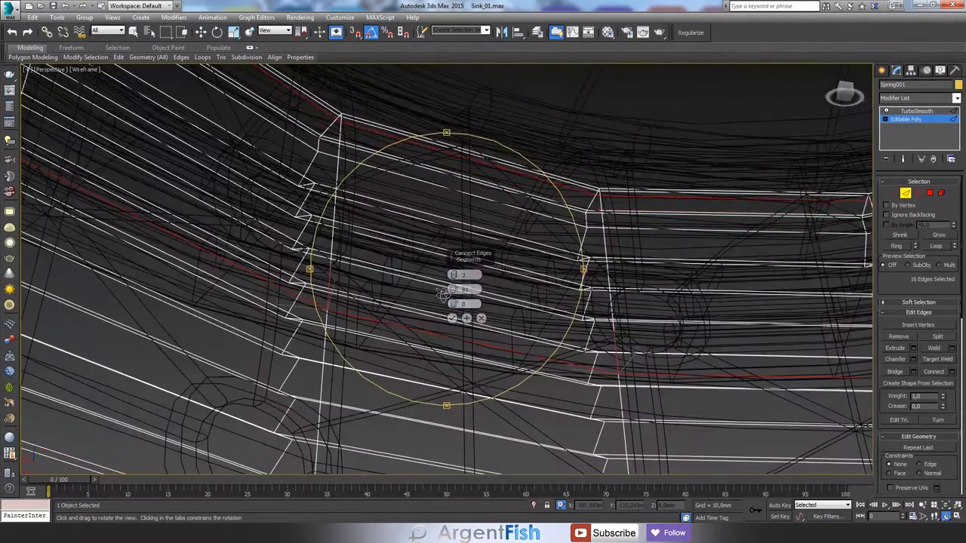
{"action": "key", "text": "F3"}
{"action": "scroll", "coordinate": [442, 293], "scroll_direction": "down", "scroll_amount": 5}
{"action": "left_click", "coordinate": [915, 111]}
{"action": "middle_click_drag", "start_coordinate": [448, 226], "coordinate": [448, 197], "text": "alt"}
{"action": "scroll", "coordinate": [449, 197], "scroll_direction": "up", "scroll_amount": 5}
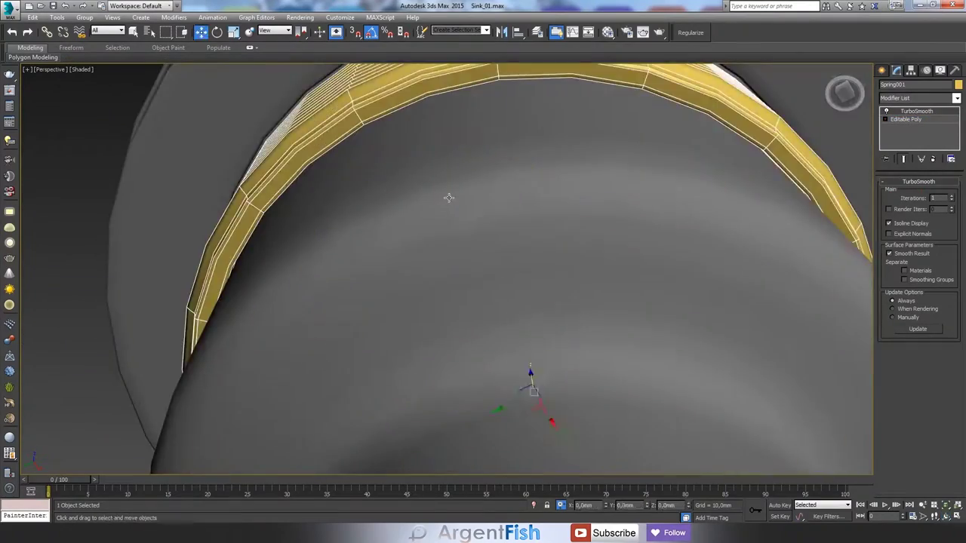
{"action": "scroll", "coordinate": [448, 198], "scroll_direction": "down", "scroll_amount": 5}
{"action": "scroll", "coordinate": [591, 144], "scroll_direction": "up", "scroll_amount": 5}
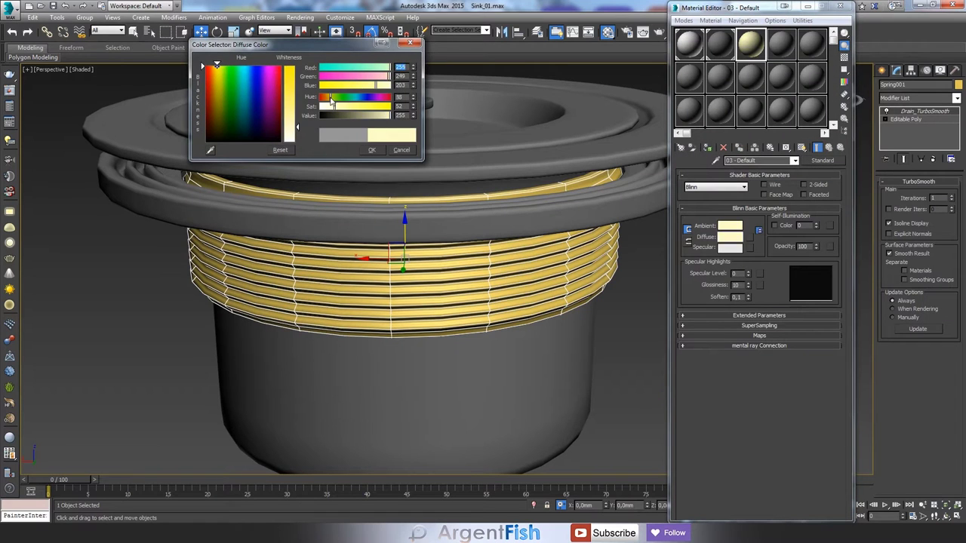
Step: Confirm the 255/249/203 cream diffuse colour for 03 - Default
{"action": "left_click", "coordinate": [372, 150]}
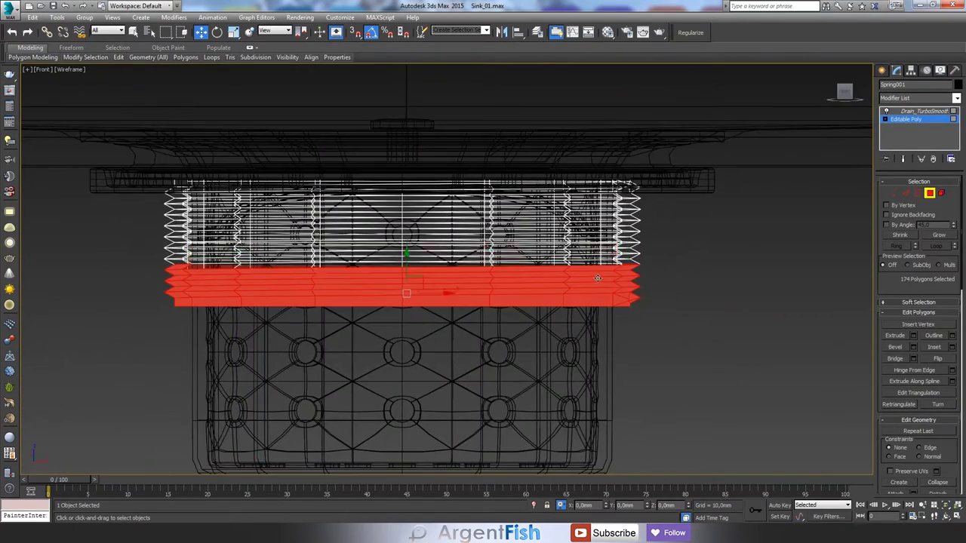
Step: Select the polygon strips of the ring's lower thread rows
{"action": "middle_click_drag", "start_coordinate": [597, 279], "coordinate": [407, 312], "text": "alt"}
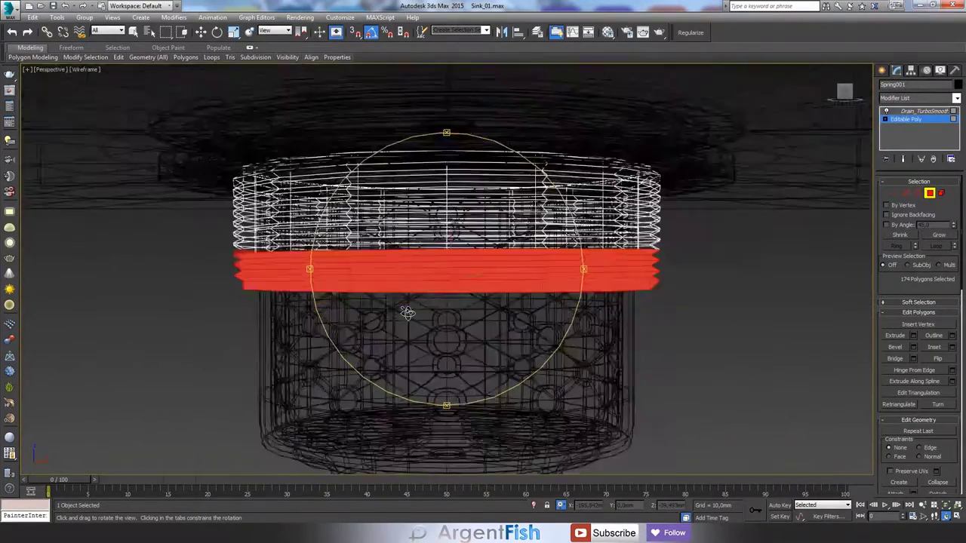
{"action": "key", "text": "F3"}
{"action": "key", "text": "w"}
{"action": "left_click", "coordinate": [473, 246], "text": "alt"}
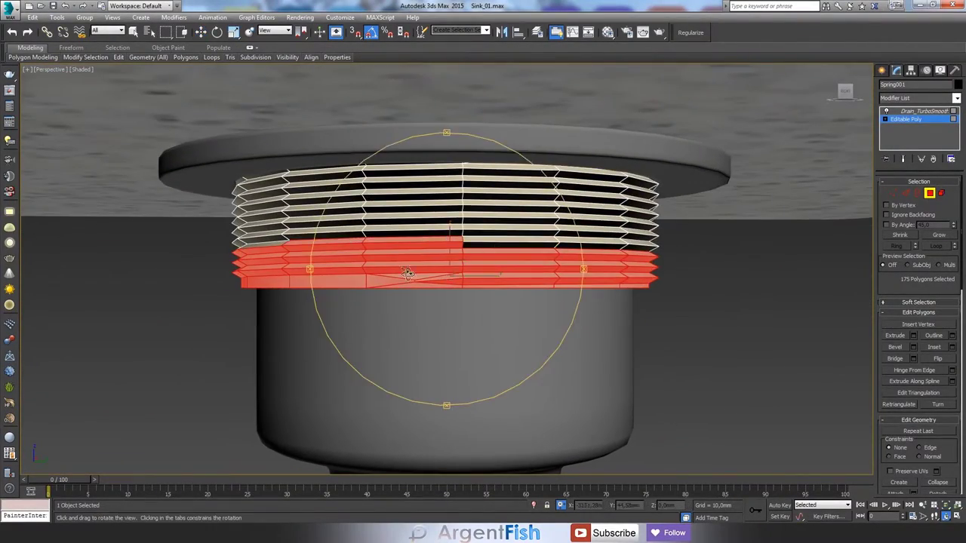
{"action": "left_click", "coordinate": [407, 273], "text": "ctrl"}
{"action": "middle_click_drag", "start_coordinate": [407, 273], "coordinate": [423, 262], "text": "alt"}
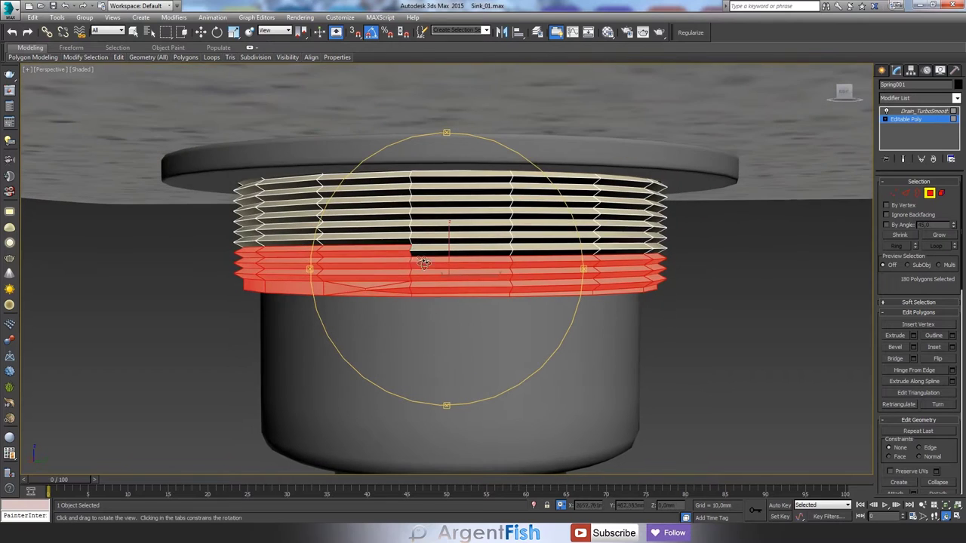
{"action": "left_click", "coordinate": [426, 252], "text": "ctrl"}
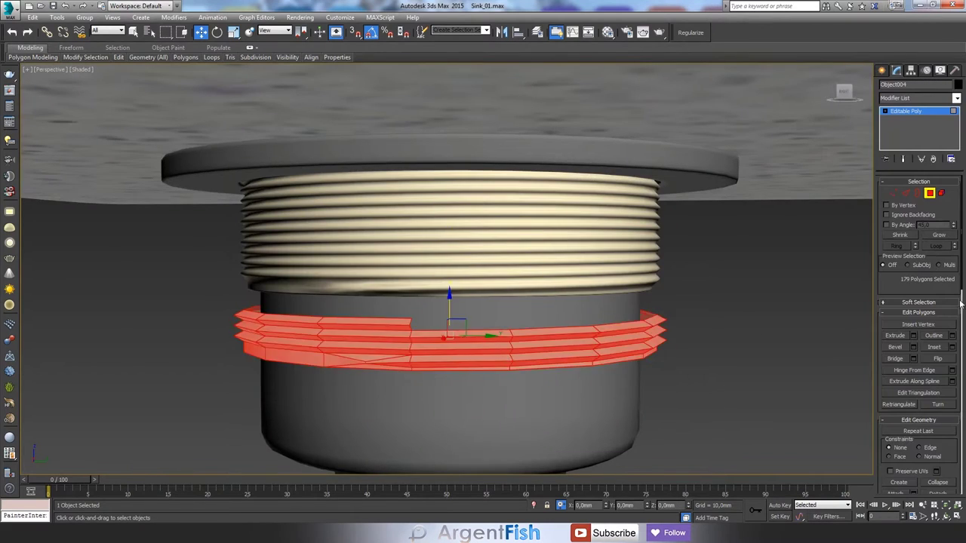
{"action": "middle_click_drag", "start_coordinate": [483, 302], "coordinate": [547, 289], "text": "alt"}
{"action": "key", "text": "ctrl+d"}
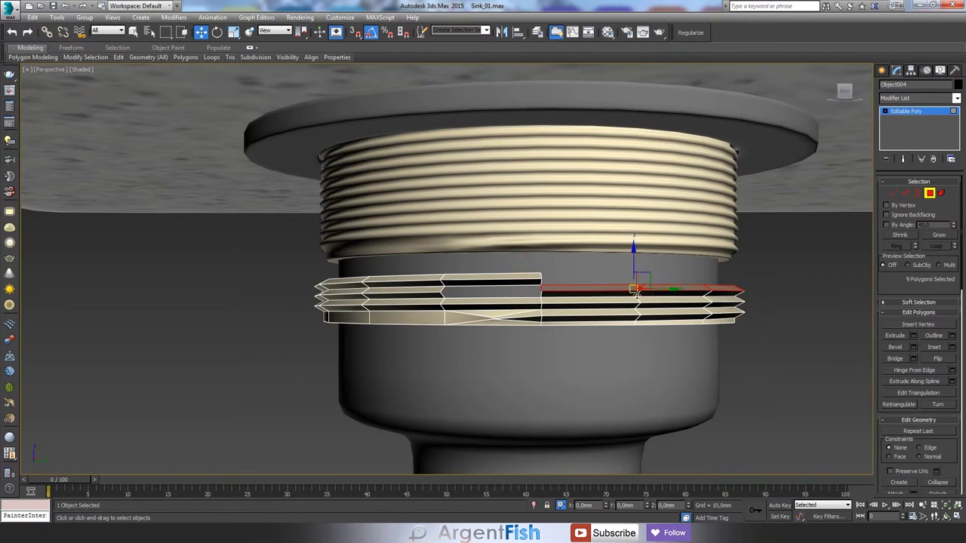
{"action": "middle_click_drag", "start_coordinate": [432, 279], "coordinate": [401, 311], "text": "alt"}
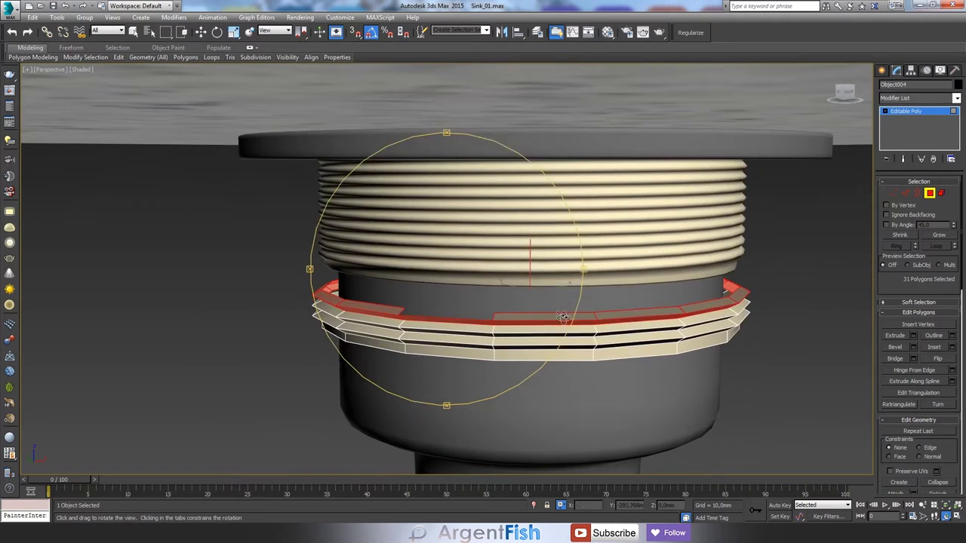
Step: Shift-drag the selected faces downward to clone them as a separate object
{"action": "key", "text": "2"}
{"action": "key", "text": "w"}
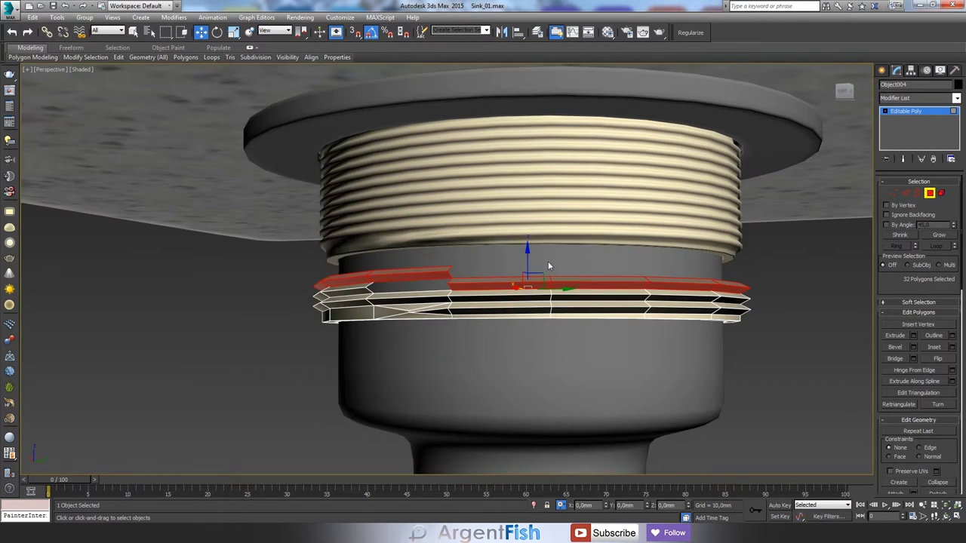
{"action": "scroll", "coordinate": [547, 261], "scroll_direction": "up", "scroll_amount": 5}
{"action": "left_click_drag", "start_coordinate": [598, 318], "coordinate": [598, 306], "text": "shift"}
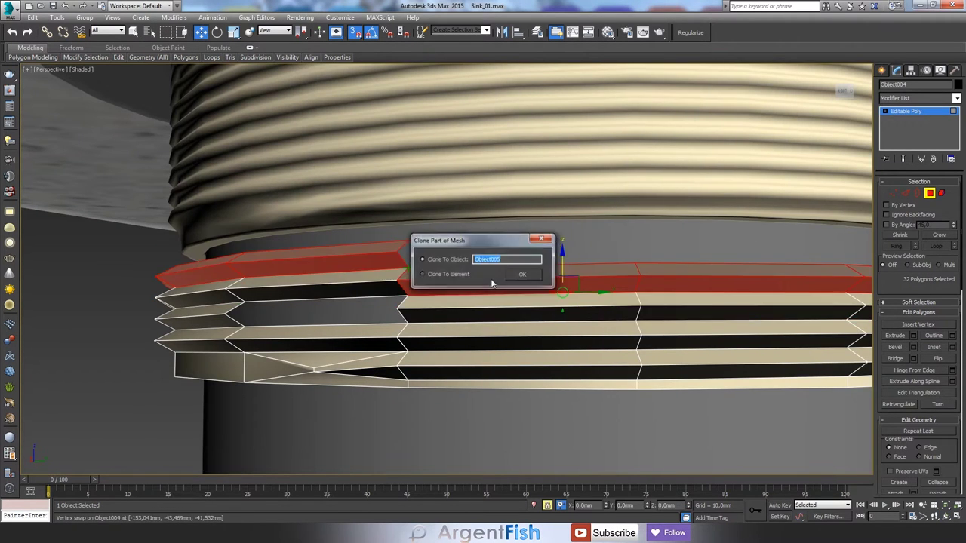
{"action": "key", "text": "Return"}
{"action": "key", "text": "1"}
{"action": "middle_click_drag", "start_coordinate": [520, 294], "coordinate": [513, 307], "text": "alt"}
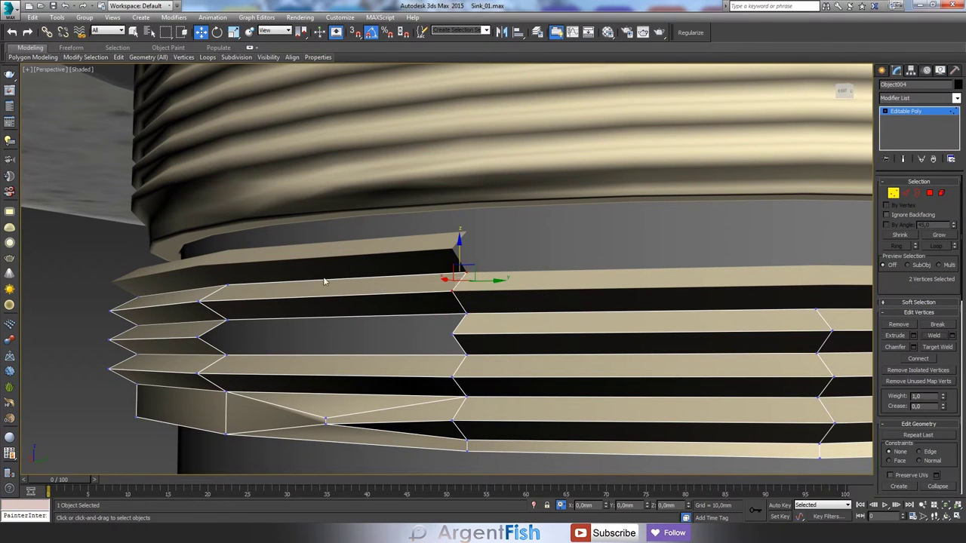
Step: Clean up the cloned band's vertices and select the threaded spring
{"action": "left_click", "coordinate": [655, 323]}
{"action": "middle_click_drag", "start_coordinate": [655, 323], "coordinate": [532, 324]}
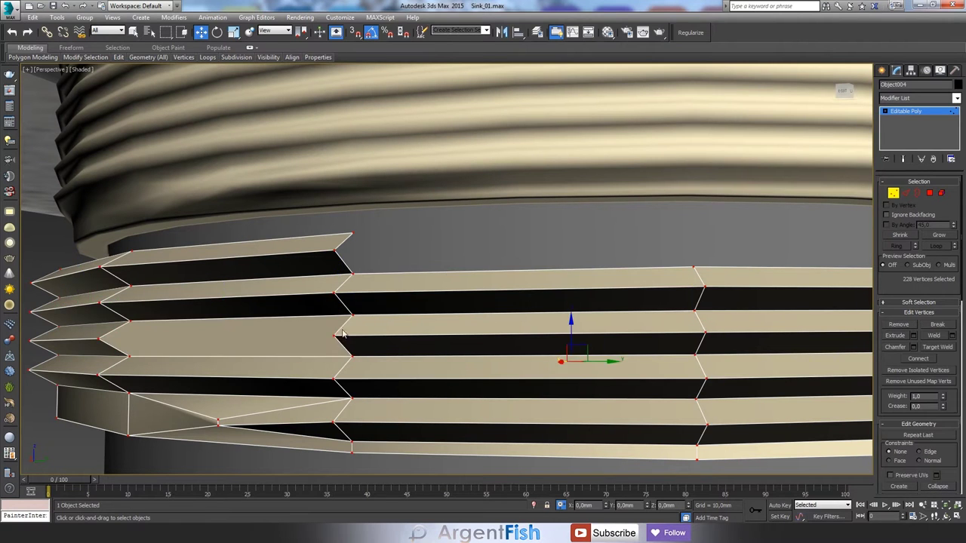
{"action": "scroll", "coordinate": [485, 301], "scroll_direction": "down", "scroll_amount": 5}
{"action": "left_click", "coordinate": [495, 317]}
{"action": "right_click", "coordinate": [494, 316]}
Step: Select only the top band of thread polygons in the Front wireframe view
{"action": "left_click", "coordinate": [547, 321]}
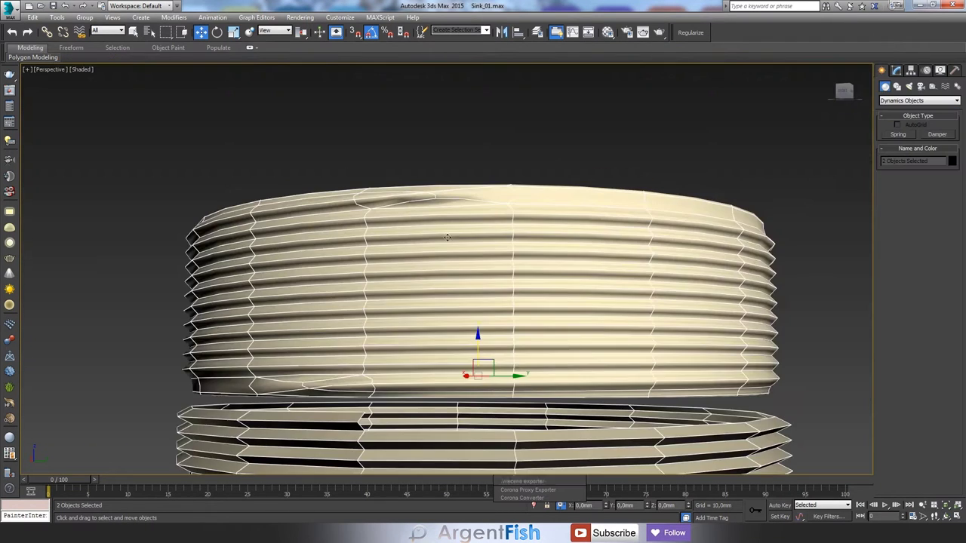
{"action": "key", "text": "4"}
{"action": "left_click", "coordinate": [550, 197]}
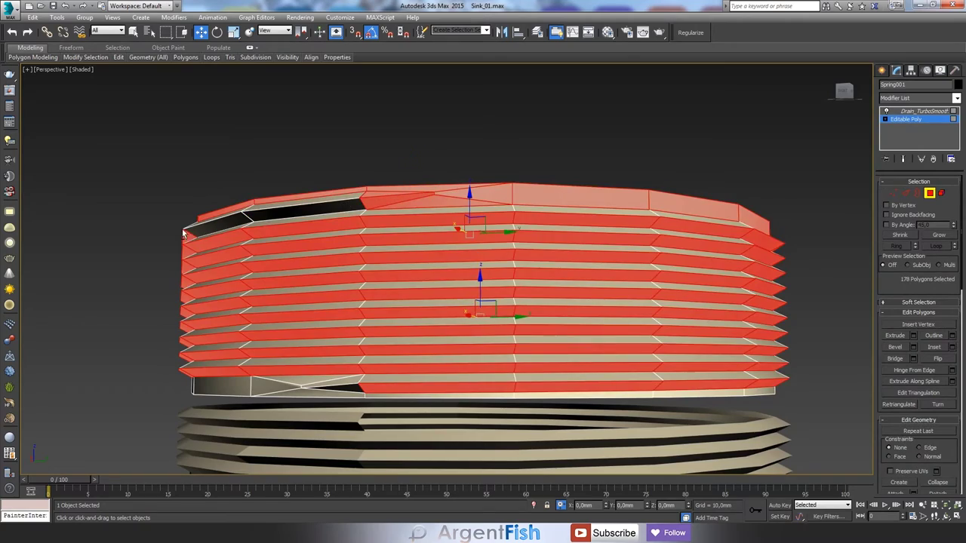
{"action": "middle_click_drag", "start_coordinate": [126, 295], "coordinate": [397, 296], "text": "alt"}
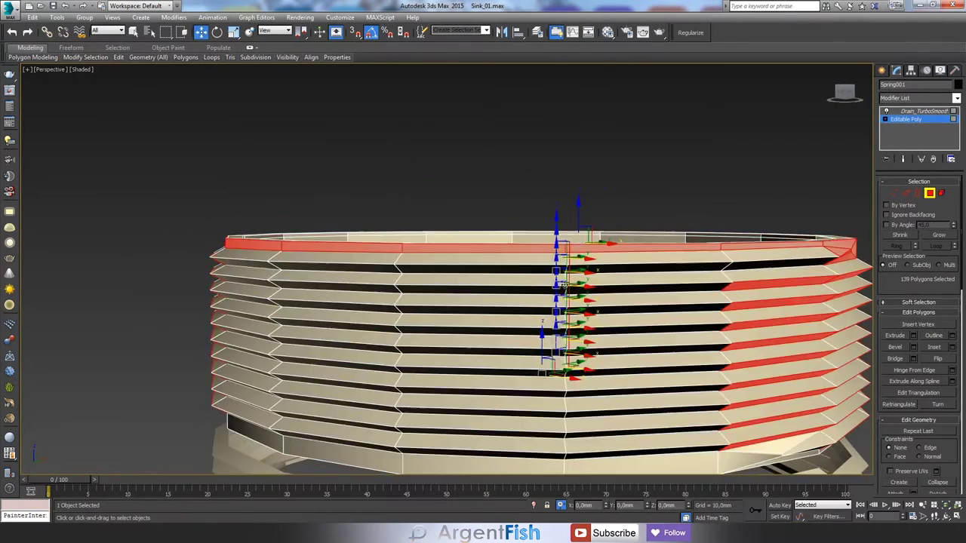
{"action": "key", "text": "f"}
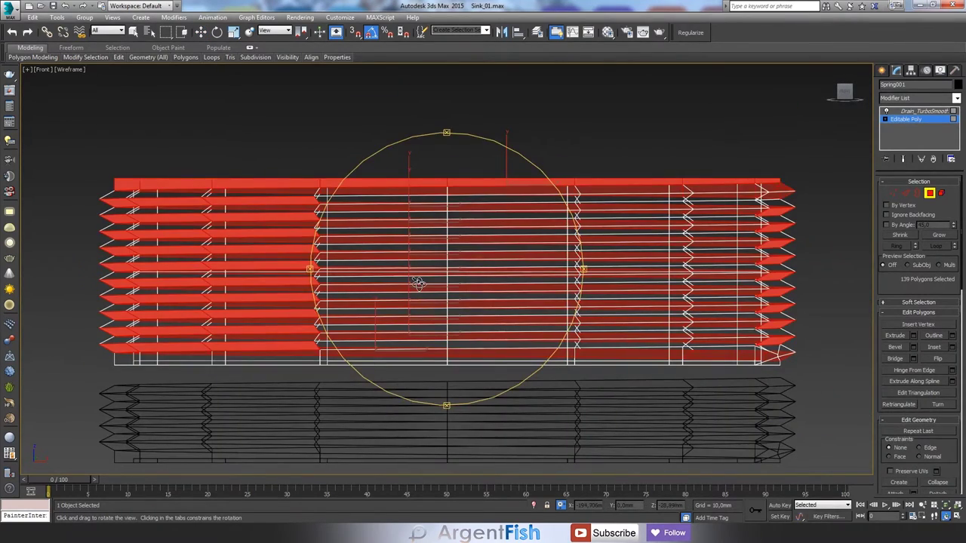
{"action": "key", "text": "w"}
{"action": "left_click_drag", "start_coordinate": [87, 366], "coordinate": [307, 204], "text": "alt"}
{"action": "middle_click_drag", "start_coordinate": [502, 207], "coordinate": [342, 208]}
{"action": "left_click_drag", "start_coordinate": [414, 332], "coordinate": [649, 214], "text": "alt"}
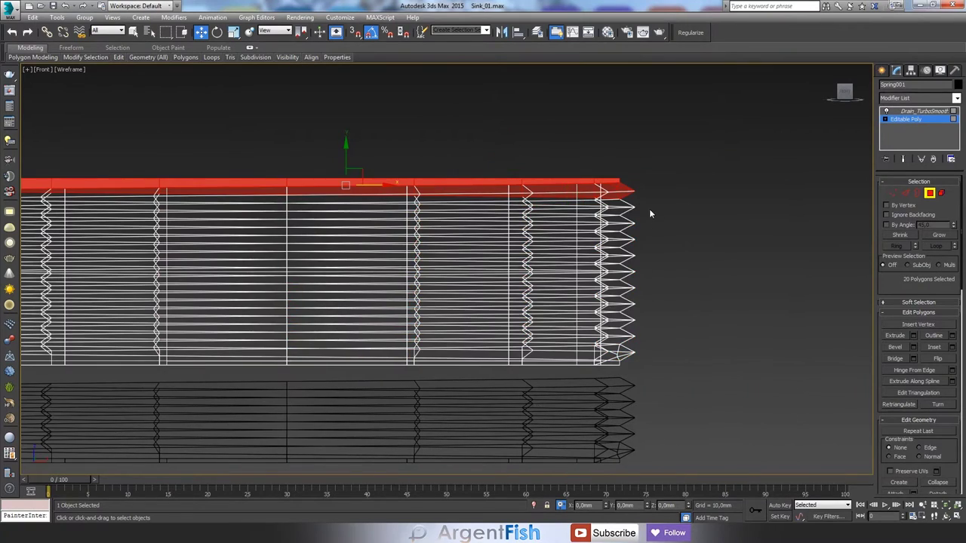
{"action": "key", "text": "p"}
{"action": "middle_click_drag", "start_coordinate": [464, 219], "coordinate": [464, 272], "text": "alt"}
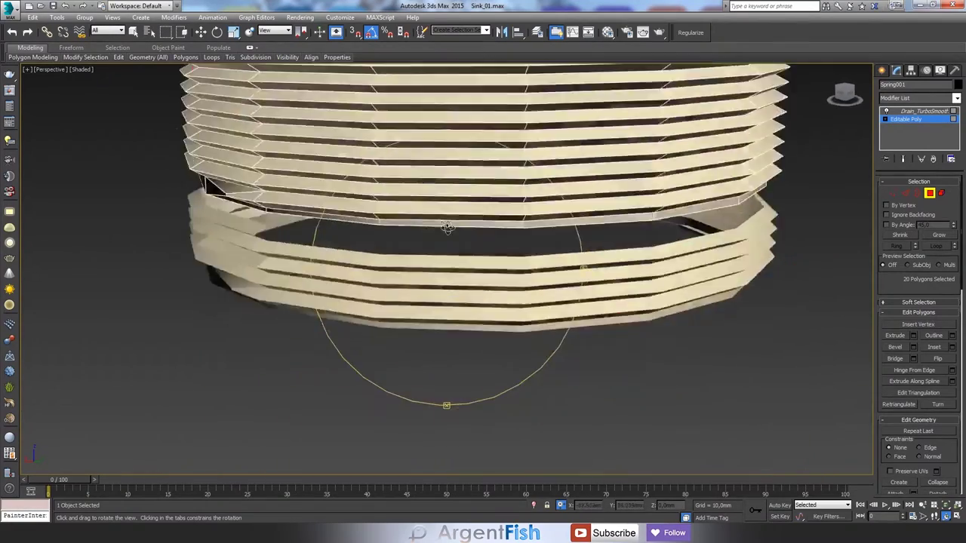
Step: Weld Object005's near-coincident vertices at 0.14 mm, reducing 264 vertices to 246
{"action": "scroll", "coordinate": [395, 362], "scroll_direction": "up", "scroll_amount": 5}
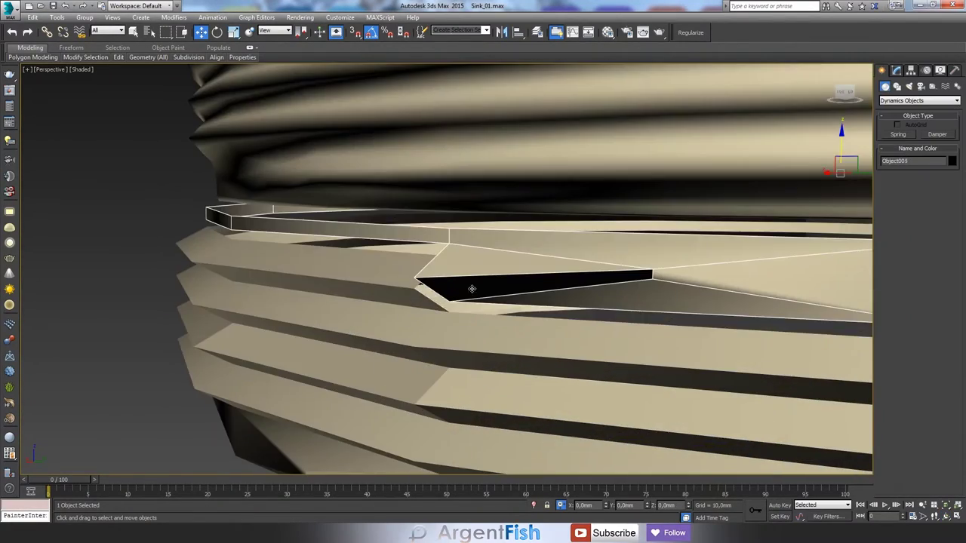
{"action": "scroll", "coordinate": [517, 316], "scroll_direction": "down", "scroll_amount": 5}
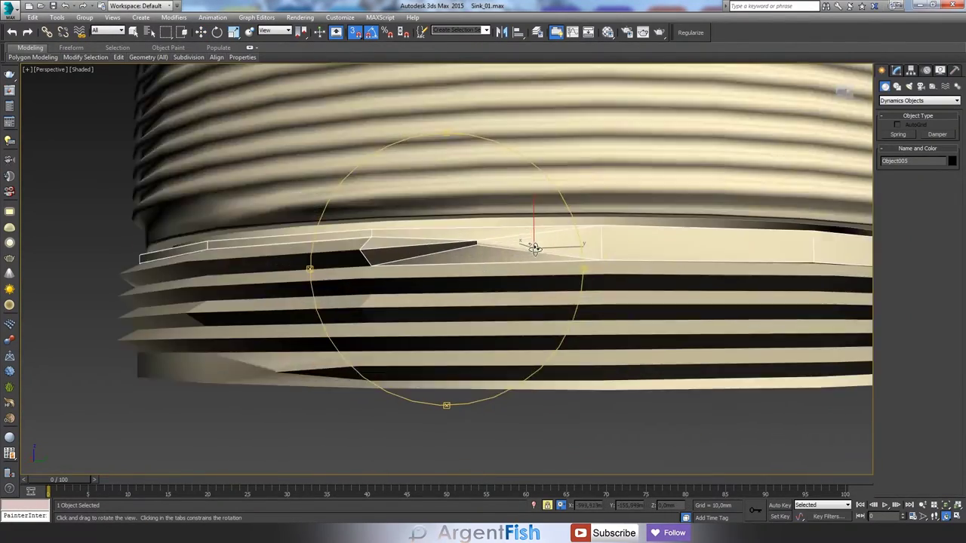
{"action": "middle_click_drag", "start_coordinate": [518, 316], "coordinate": [536, 249], "text": "alt"}
{"action": "scroll", "coordinate": [537, 249], "scroll_direction": "up", "scroll_amount": 3}
{"action": "middle_click_drag", "start_coordinate": [575, 275], "coordinate": [528, 280], "text": "alt"}
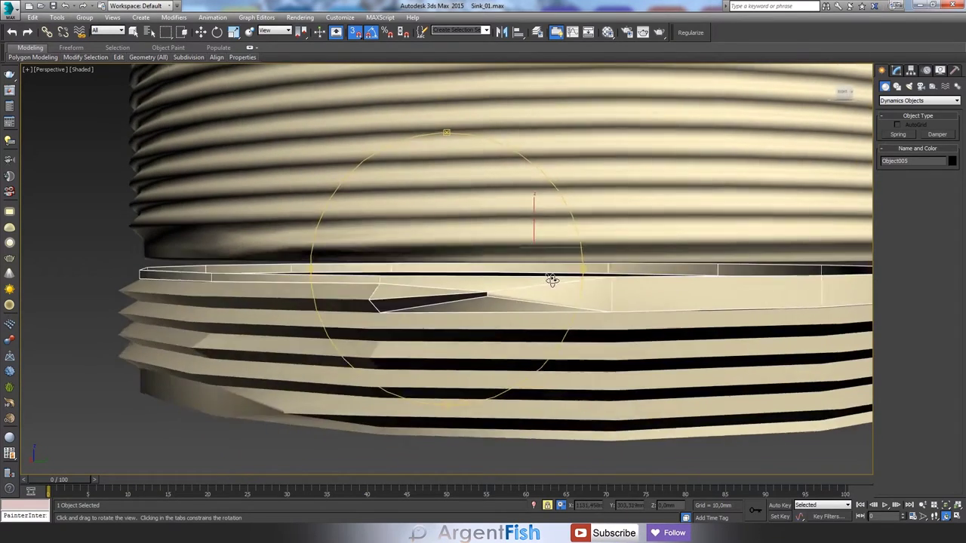
{"action": "scroll", "coordinate": [511, 348], "scroll_direction": "down", "scroll_amount": 3}
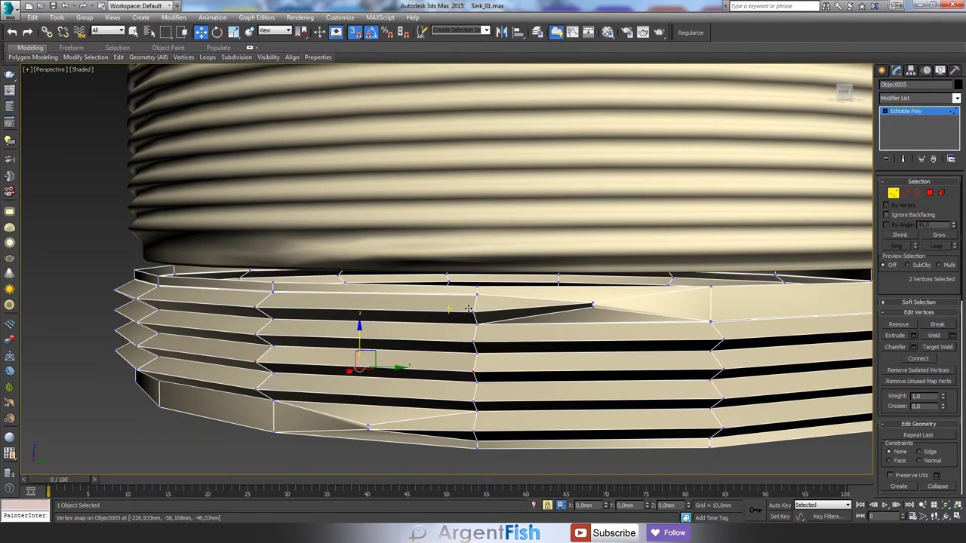
{"action": "key", "text": "5"}
{"action": "scroll", "coordinate": [511, 349], "scroll_direction": "up", "scroll_amount": 5}
{"action": "mouse_move", "coordinate": [496, 302]}
{"action": "middle_mouse_down", "text": "alt"}
{"action": "mouse_move", "coordinate": [943, 352]}
{"action": "mouse_move", "coordinate": [938, 312]}
{"action": "middle_mouse_up", "text": "alt"}
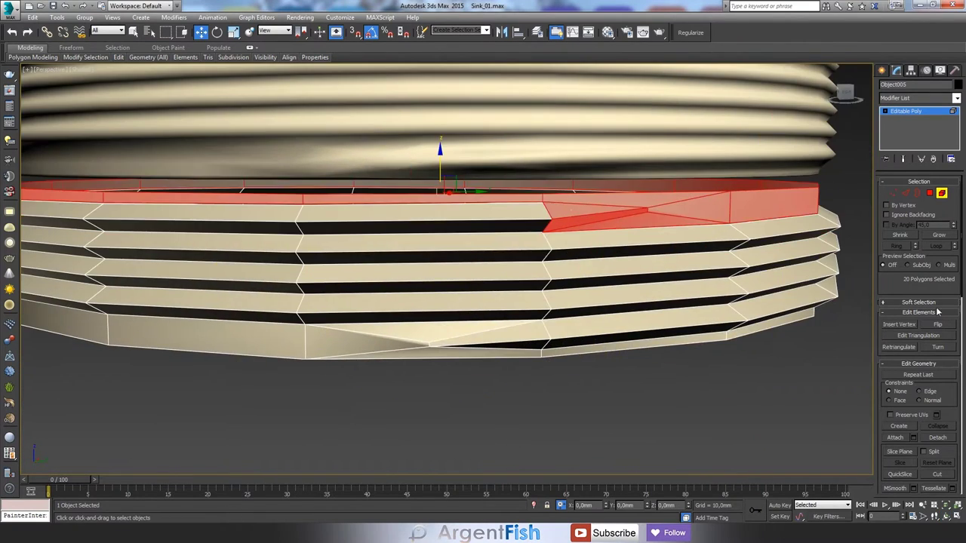
{"action": "middle_click_drag", "start_coordinate": [467, 272], "coordinate": [377, 258], "text": "alt"}
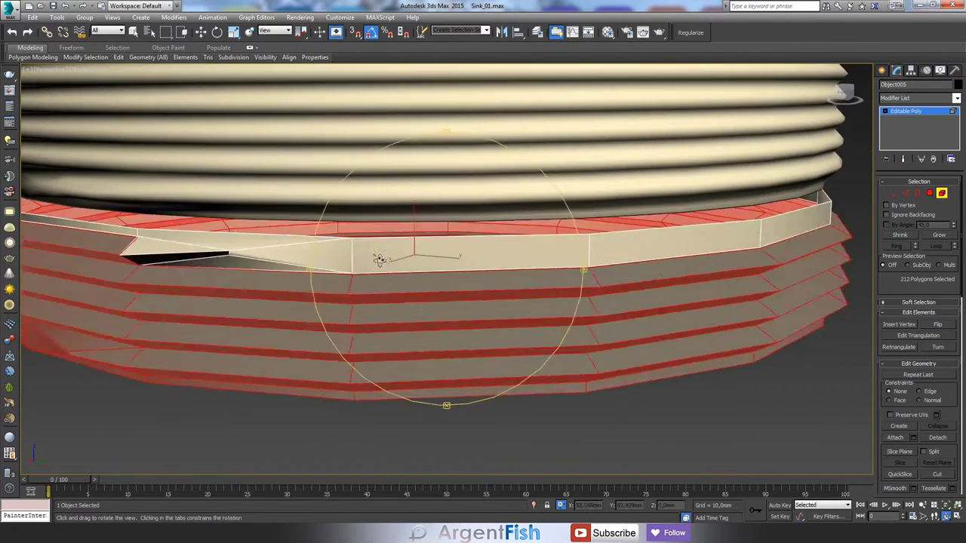
{"action": "scroll", "coordinate": [367, 204], "scroll_direction": "up", "scroll_amount": 4}
{"action": "key", "text": "1"}
{"action": "key", "text": "ctrl+z"}
{"action": "left_click", "coordinate": [953, 336]}
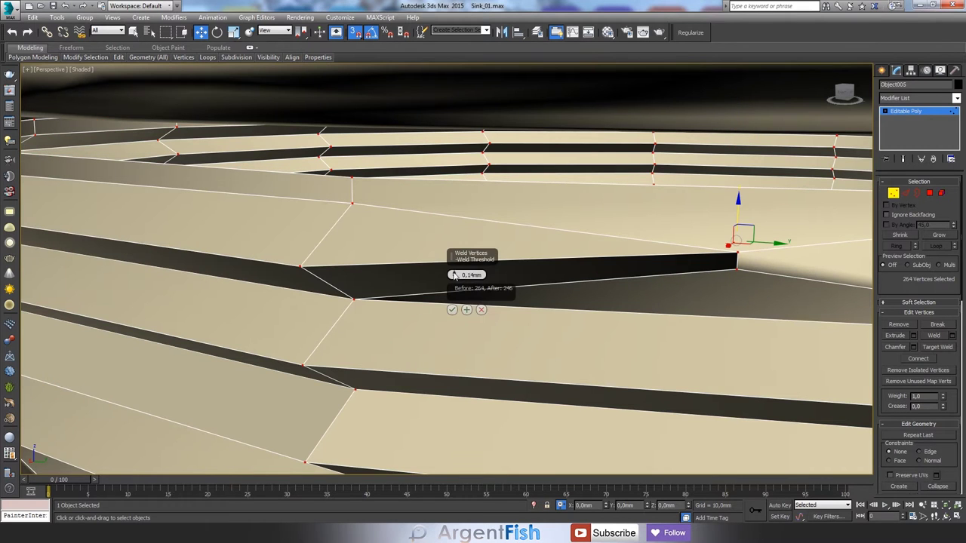
Step: Move the ring element upward in Element mode
{"action": "scroll", "coordinate": [458, 295], "scroll_direction": "down", "scroll_amount": 5}
{"action": "middle_click_drag", "start_coordinate": [458, 295], "coordinate": [453, 287], "text": "alt"}
{"action": "key", "text": "5"}
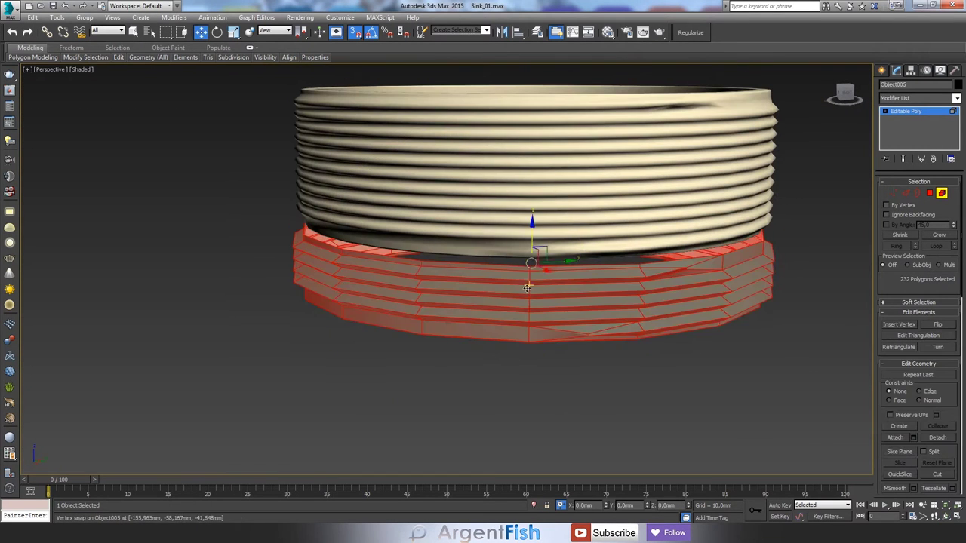
{"action": "left_click_drag", "start_coordinate": [532, 249], "coordinate": [545, 135]}
Step: Select Object005 and work on its Editable Poly below Drain_TurboSmooth, with Show End Result off
{"action": "left_click", "coordinate": [896, 112]}
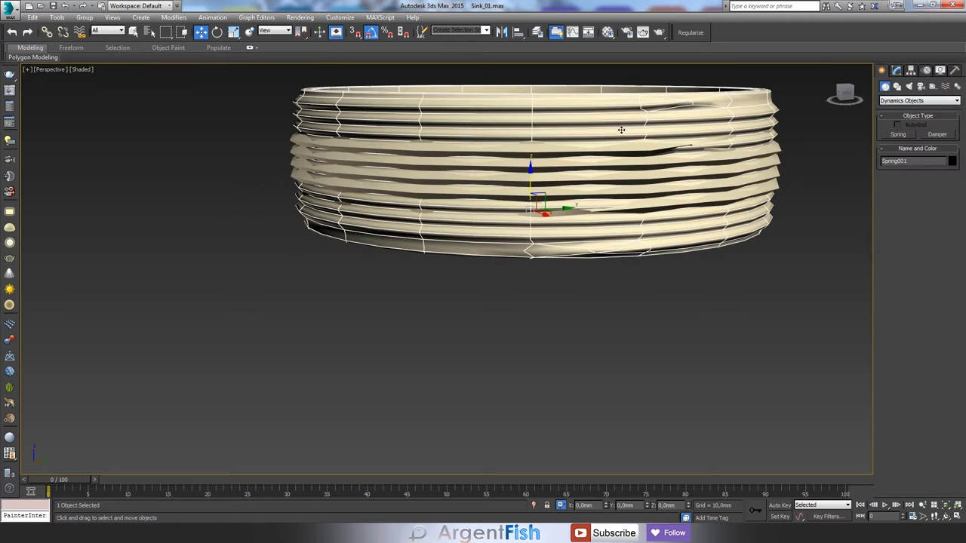
{"action": "middle_click_drag", "start_coordinate": [528, 227], "coordinate": [645, 234], "text": "alt"}
{"action": "left_click", "coordinate": [645, 234]}
{"action": "scroll", "coordinate": [495, 185], "scroll_direction": "up", "scroll_amount": 2}
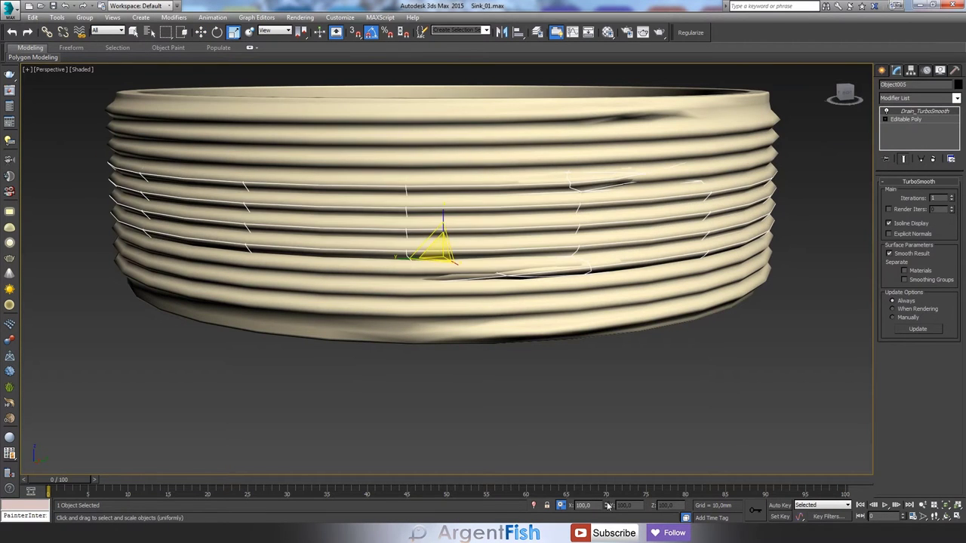
{"action": "middle_click_drag", "start_coordinate": [443, 232], "coordinate": [566, 252], "text": "alt"}
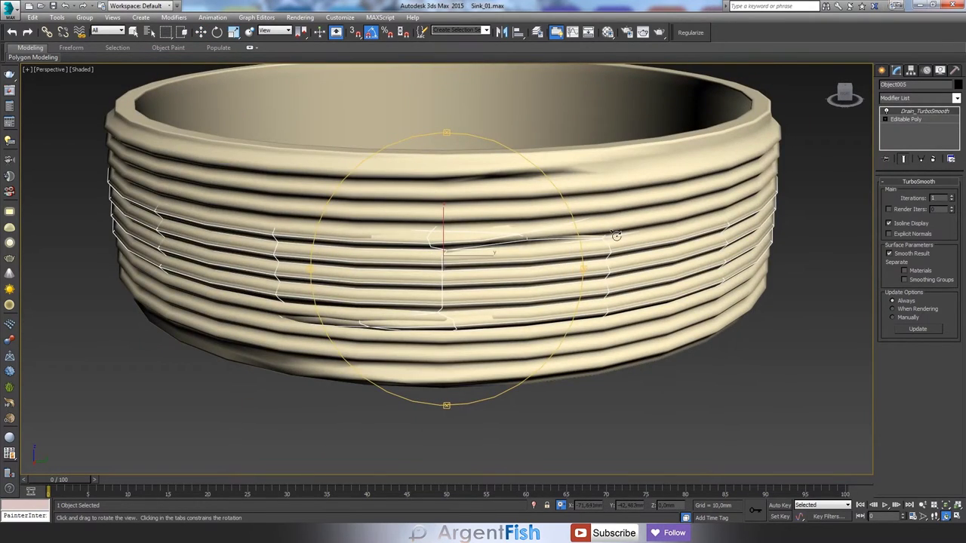
{"action": "left_click", "coordinate": [905, 120]}
{"action": "right_click", "coordinate": [394, 205]}
{"action": "left_click", "coordinate": [442, 103]}
{"action": "mouse_move", "coordinate": [435, 194]}
{"action": "middle_mouse_down", "text": "alt"}
{"action": "mouse_move", "coordinate": [432, 186]}
{"action": "mouse_move", "coordinate": [496, 190]}
{"action": "mouse_move", "coordinate": [461, 198]}
{"action": "middle_mouse_up", "text": "alt"}
Step: Select the ring's top rim border loop in Border mode
{"action": "key", "text": "3"}
{"action": "left_click", "coordinate": [439, 179]}
{"action": "key", "text": "w"}
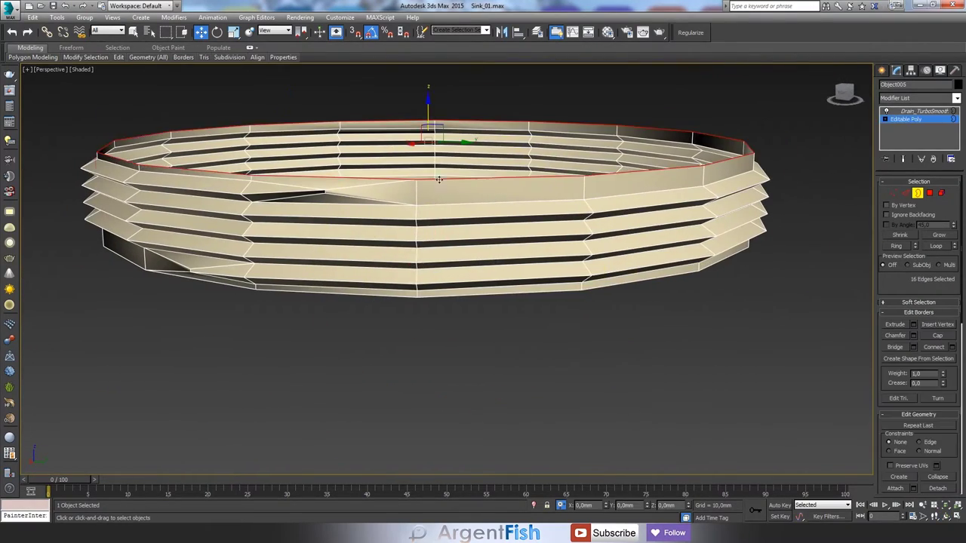
{"action": "mouse_move", "coordinate": [470, 200]}
{"action": "middle_mouse_down", "text": "alt"}
{"action": "mouse_move", "coordinate": [562, 205]}
{"action": "mouse_move", "coordinate": [518, 206]}
{"action": "middle_mouse_up", "text": "alt"}
{"action": "mouse_move", "coordinate": [428, 108]}
{"action": "middle_mouse_down", "text": "alt"}
{"action": "mouse_move", "coordinate": [425, 218]}
{"action": "mouse_move", "coordinate": [468, 226]}
{"action": "middle_mouse_up", "text": "alt"}
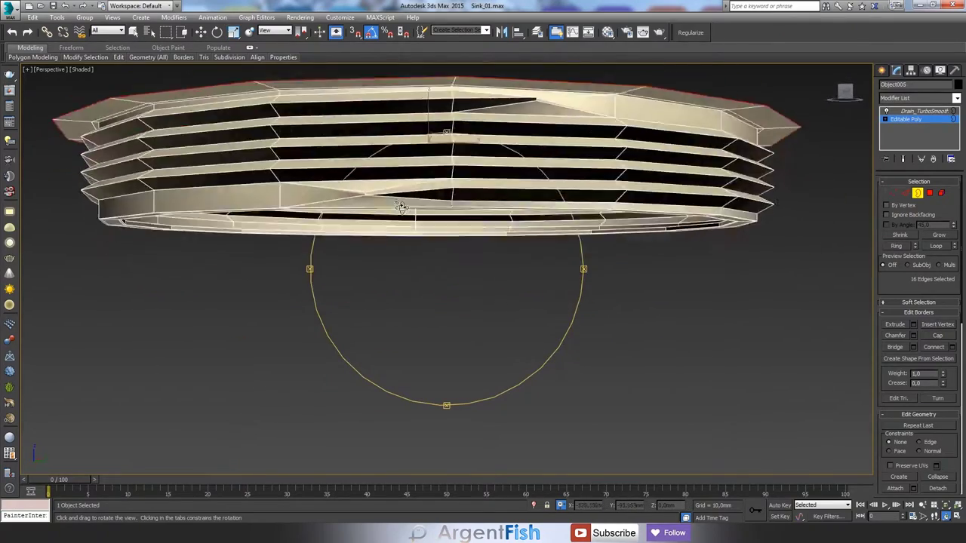
{"action": "scroll", "coordinate": [527, 151], "scroll_direction": "up", "scroll_amount": 5}
{"action": "key", "text": "w"}
{"action": "middle_click_drag", "start_coordinate": [527, 151], "coordinate": [457, 443], "text": "alt"}
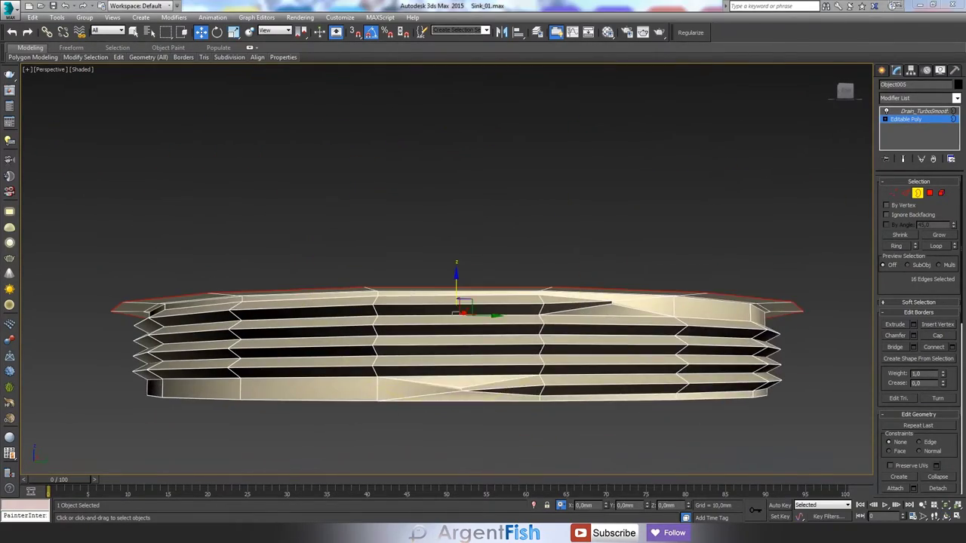
{"action": "scroll", "coordinate": [314, 288], "scroll_direction": "up", "scroll_amount": 3}
Step: Shift-scale the border outward into a flat 16-polygon flange and check it in wireframe
{"action": "key", "text": "r"}
{"action": "mouse_move", "coordinate": [314, 288]}
{"action": "middle_mouse_down", "text": "alt"}
{"action": "mouse_move", "coordinate": [424, 320]}
{"action": "mouse_move", "coordinate": [435, 286]}
{"action": "middle_mouse_up", "text": "alt"}
{"action": "scroll", "coordinate": [445, 304], "scroll_direction": "down", "scroll_amount": 5}
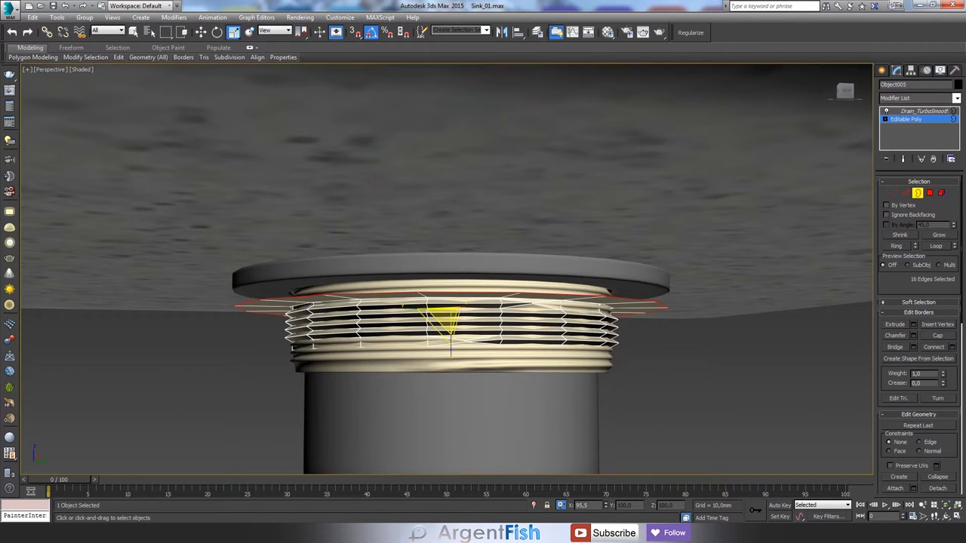
{"action": "middle_click_drag", "start_coordinate": [407, 362], "coordinate": [404, 325], "text": "alt"}
{"action": "middle_click_drag", "start_coordinate": [483, 306], "coordinate": [480, 354], "text": "alt"}
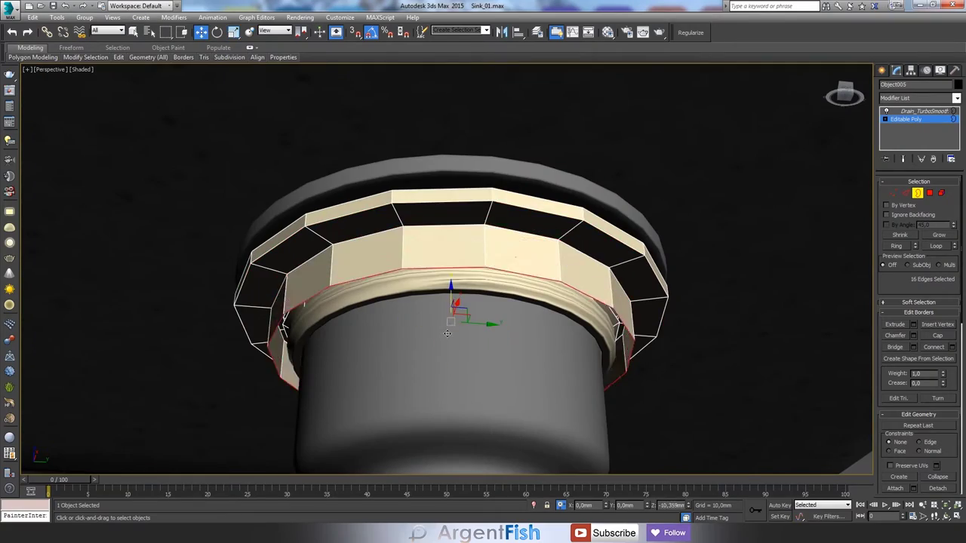
{"action": "scroll", "coordinate": [447, 333], "scroll_direction": "up", "scroll_amount": 3}
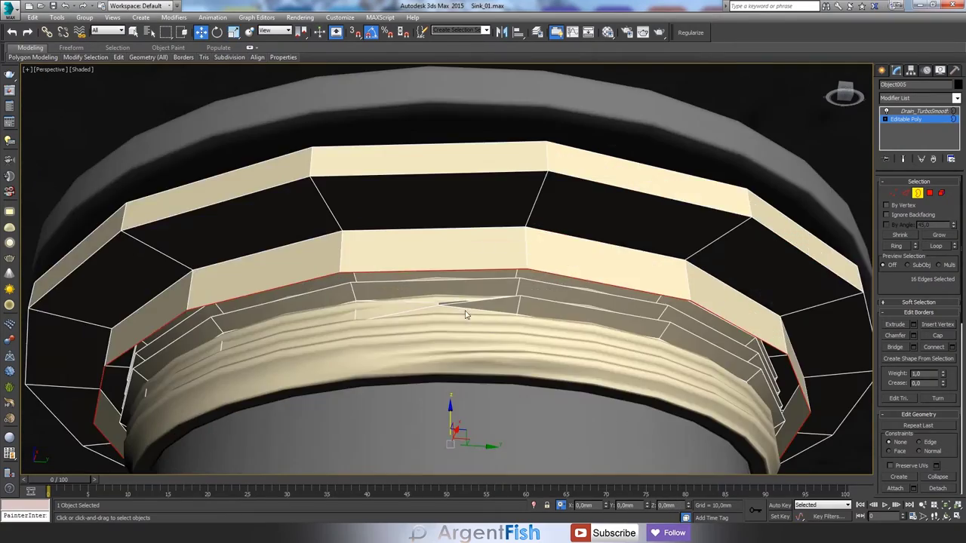
{"action": "key", "text": "F3"}
{"action": "middle_click_drag", "start_coordinate": [452, 317], "coordinate": [497, 276], "text": "alt"}
{"action": "right_click", "coordinate": [497, 276]}
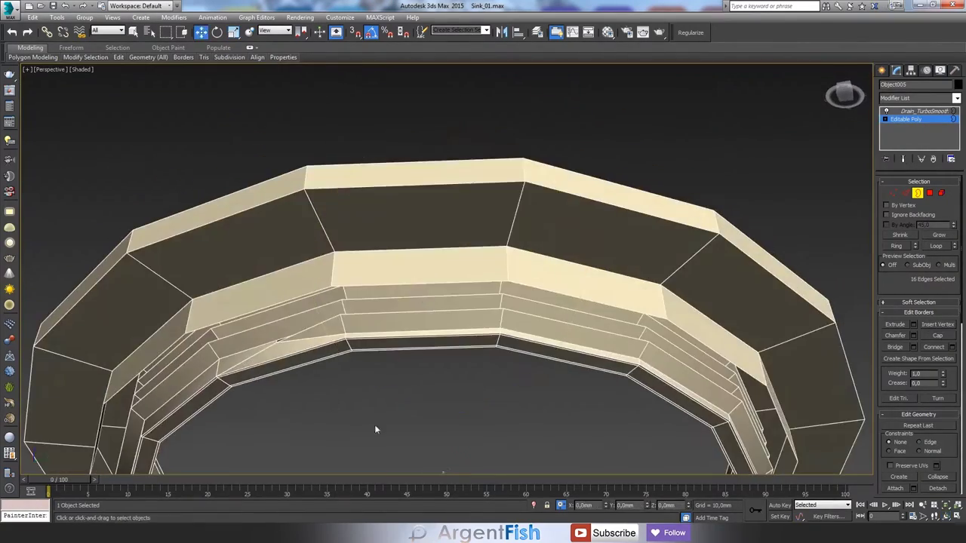
{"action": "mouse_move", "coordinate": [374, 425]}
{"action": "middle_mouse_down", "text": "alt"}
{"action": "mouse_move", "coordinate": [400, 417]}
{"action": "mouse_move", "coordinate": [674, 171]}
{"action": "middle_mouse_up", "text": "alt"}
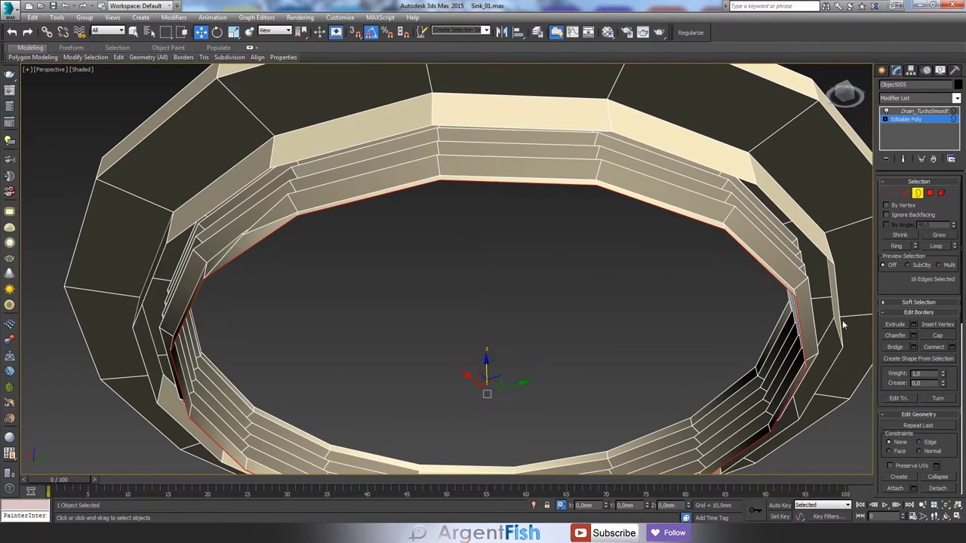
{"action": "scroll", "coordinate": [843, 324], "scroll_direction": "down", "scroll_amount": 3}
{"action": "scroll", "coordinate": [395, 282], "scroll_direction": "up", "scroll_amount": 5}
{"action": "middle_click_drag", "start_coordinate": [395, 282], "coordinate": [516, 299], "text": "alt"}
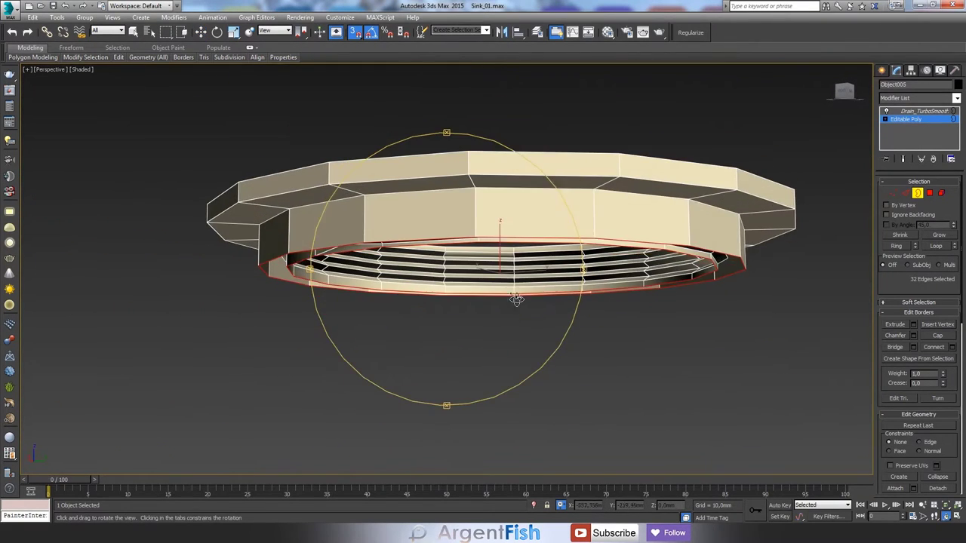
{"action": "mouse_move", "coordinate": [457, 359]}
{"action": "middle_mouse_down", "text": "alt"}
{"action": "mouse_move", "coordinate": [445, 339]}
{"action": "mouse_move", "coordinate": [697, 295]}
{"action": "middle_mouse_up", "text": "alt"}
{"action": "scroll", "coordinate": [446, 339], "scroll_direction": "up", "scroll_amount": 4}
Step: Compare the ring against the drain reference photo and preview it with TurboSmooth
{"action": "scroll", "coordinate": [427, 327], "scroll_direction": "down", "scroll_amount": 4}
{"action": "key", "text": "4"}
{"action": "key", "text": "w"}
{"action": "scroll", "coordinate": [577, 226], "scroll_direction": "up", "scroll_amount": 5}
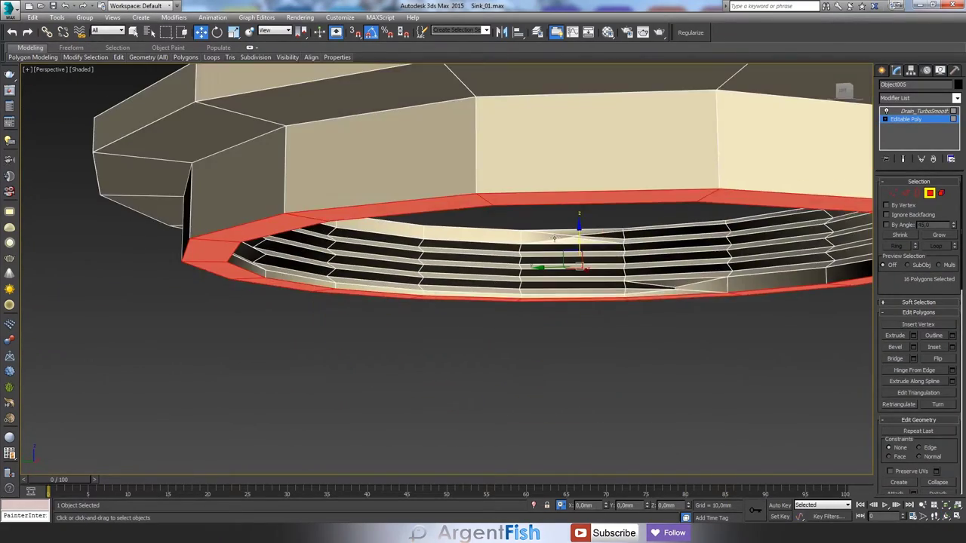
{"action": "scroll", "coordinate": [578, 229], "scroll_direction": "up", "scroll_amount": 3}
{"action": "scroll", "coordinate": [500, 291], "scroll_direction": "down", "scroll_amount": 5}
{"action": "middle_click_drag", "start_coordinate": [500, 291], "coordinate": [513, 265], "text": "alt"}
{"action": "key", "text": "alt+Tab"}
{"action": "key", "text": "alt+Tab"}
{"action": "mouse_move", "coordinate": [483, 347]}
{"action": "middle_mouse_down", "text": "alt"}
{"action": "mouse_move", "coordinate": [492, 327]}
{"action": "mouse_move", "coordinate": [483, 309]}
{"action": "mouse_move", "coordinate": [384, 353]}
{"action": "middle_mouse_up", "text": "alt"}
{"action": "left_click", "coordinate": [924, 111]}
{"action": "left_click", "coordinate": [906, 119]}
Step: Connect an extra edge loop near the flange's outer edge at slide 91, checking from Top view
{"action": "key", "text": "2"}
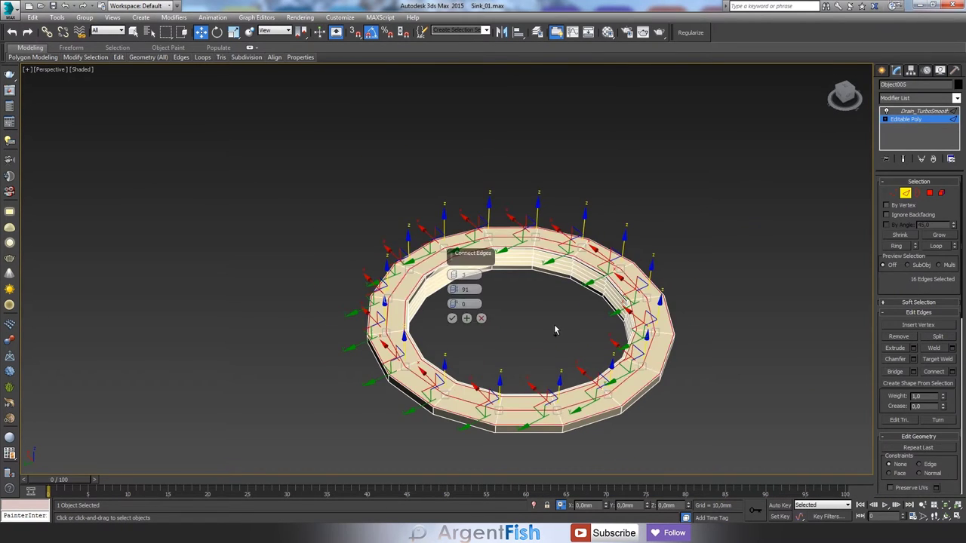
{"action": "scroll", "coordinate": [364, 347], "scroll_direction": "up", "scroll_amount": 5}
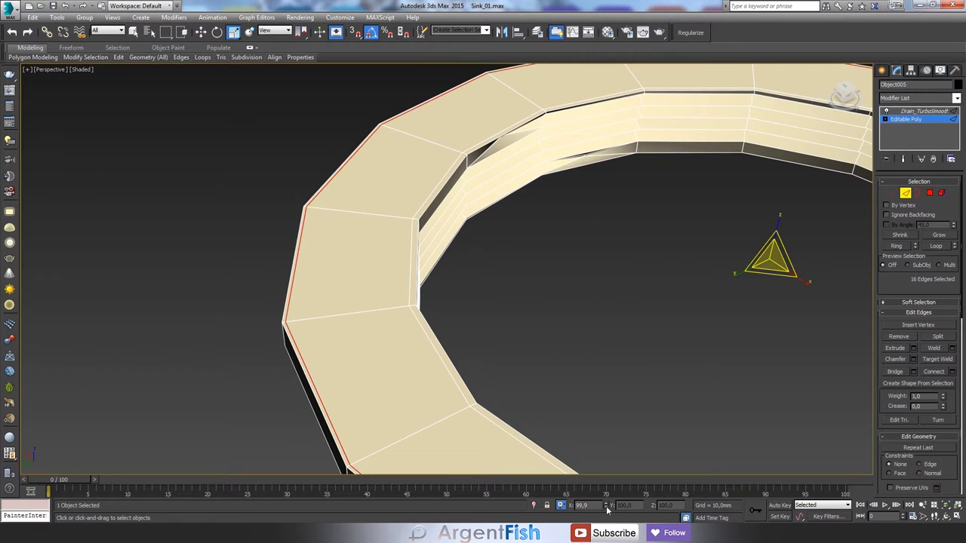
{"action": "middle_click_drag", "start_coordinate": [453, 317], "coordinate": [410, 339], "text": "alt"}
{"action": "scroll", "coordinate": [410, 339], "scroll_direction": "down", "scroll_amount": 5}
{"action": "scroll", "coordinate": [447, 269], "scroll_direction": "up", "scroll_amount": 5}
{"action": "key", "text": "alt+Tab"}
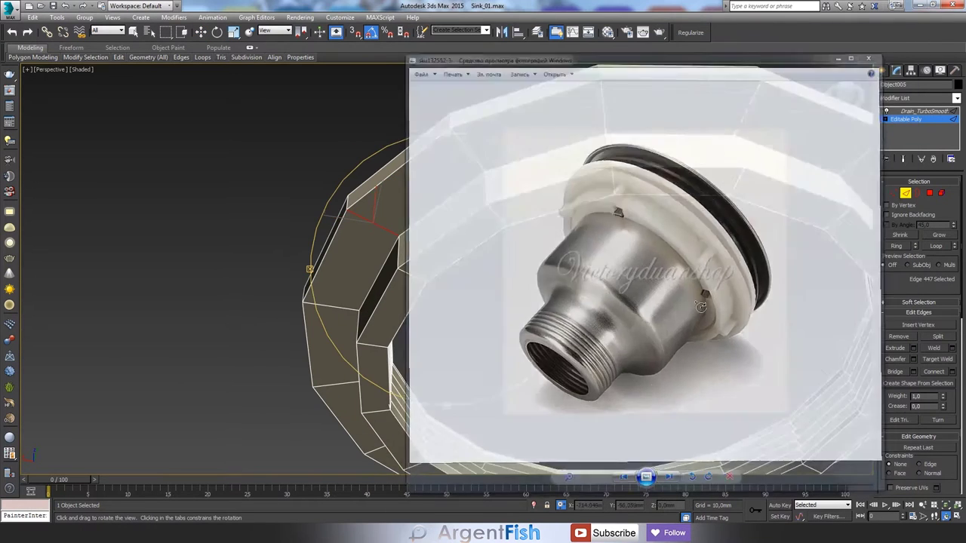
{"action": "key", "text": "alt+Tab"}
{"action": "key", "text": "t"}
{"action": "scroll", "coordinate": [392, 229], "scroll_direction": "down", "scroll_amount": 3}
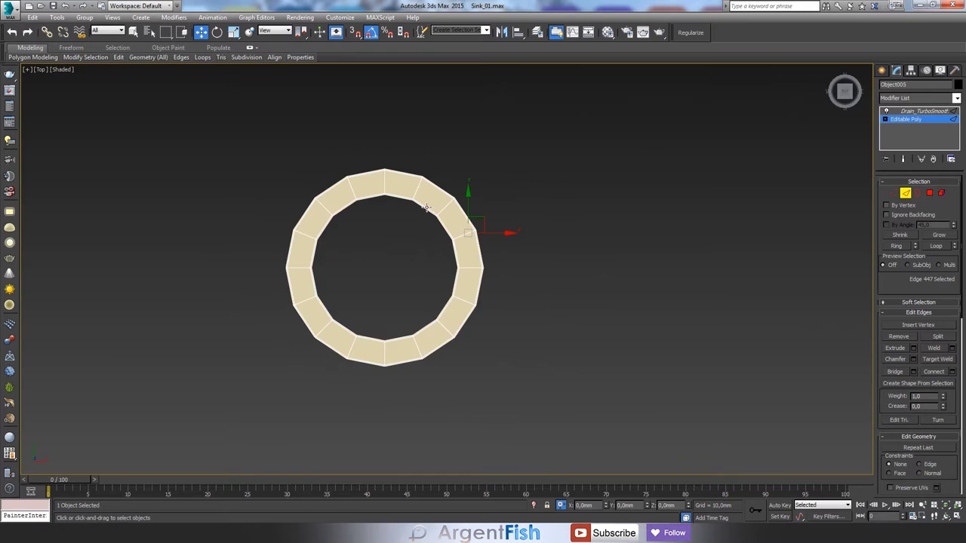
{"action": "scroll", "coordinate": [426, 206], "scroll_direction": "up", "scroll_amount": 4}
{"action": "middle_click_drag", "start_coordinate": [776, 126], "coordinate": [407, 334], "text": "alt"}
Step: Select the two polygons where the ring's outer wall meets the flange
{"action": "scroll", "coordinate": [431, 222], "scroll_direction": "up", "scroll_amount": 5}
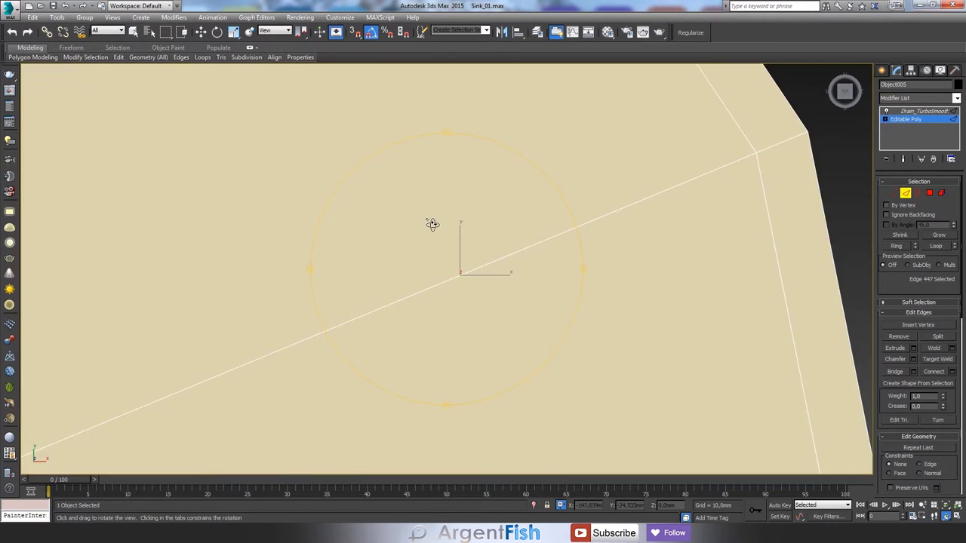
{"action": "key", "text": "t"}
{"action": "key", "text": "4"}
{"action": "left_click", "coordinate": [435, 188]}
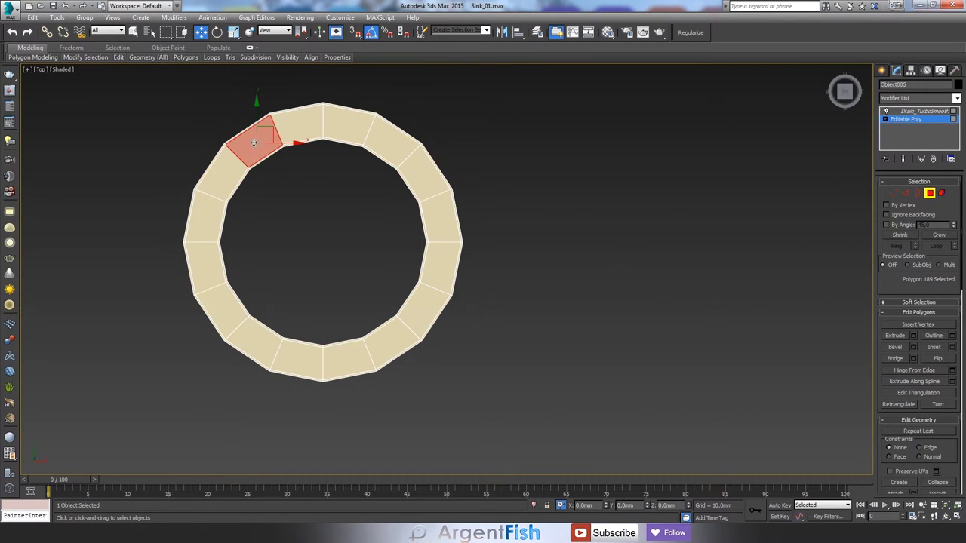
{"action": "middle_click_drag", "start_coordinate": [258, 340], "coordinate": [792, 348], "text": "alt"}
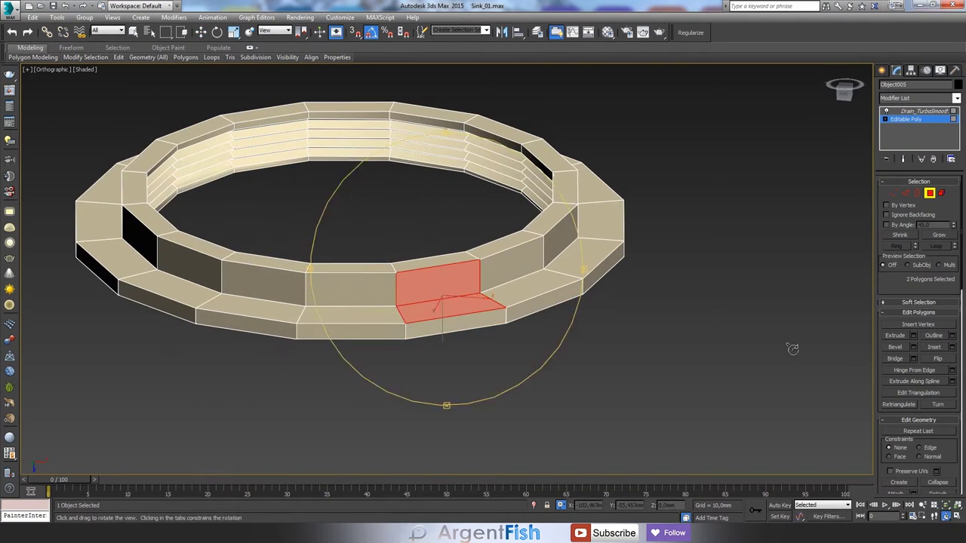
{"action": "scroll", "coordinate": [449, 317], "scroll_direction": "up", "scroll_amount": 5}
{"action": "key", "text": "w"}
{"action": "middle_click_drag", "start_coordinate": [442, 345], "coordinate": [551, 304], "text": "alt"}
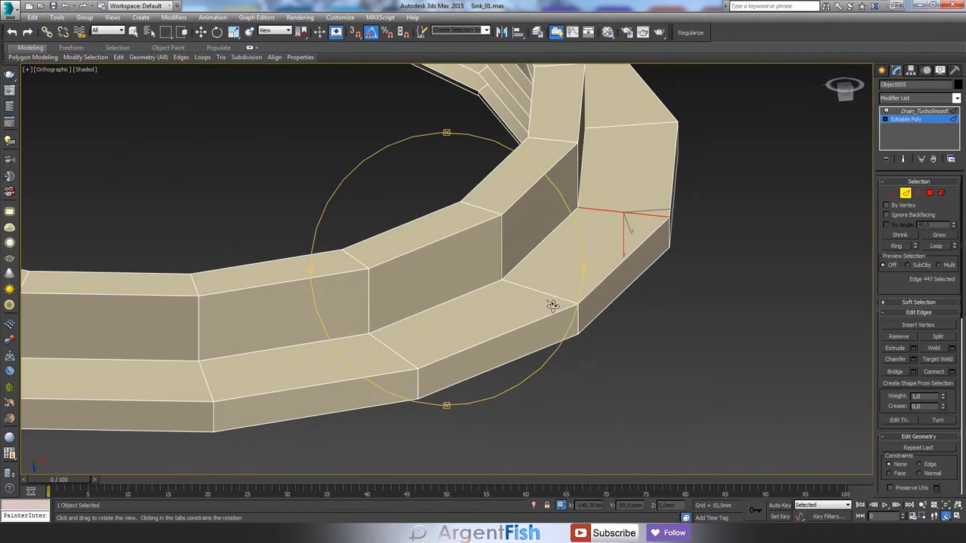
Step: Inset the two selected faces by 0.08 mm
{"action": "left_click", "coordinate": [951, 346]}
{"action": "scroll", "coordinate": [463, 339], "scroll_direction": "down", "scroll_amount": 3}
{"action": "mouse_move", "coordinate": [463, 339]}
{"action": "middle_mouse_down", "text": "alt"}
{"action": "mouse_move", "coordinate": [421, 280]}
{"action": "mouse_move", "coordinate": [524, 339]}
{"action": "middle_mouse_up", "text": "alt"}
{"action": "scroll", "coordinate": [523, 339], "scroll_direction": "up", "scroll_amount": 5}
{"action": "left_click_drag", "start_coordinate": [454, 289], "coordinate": [455, 381]}
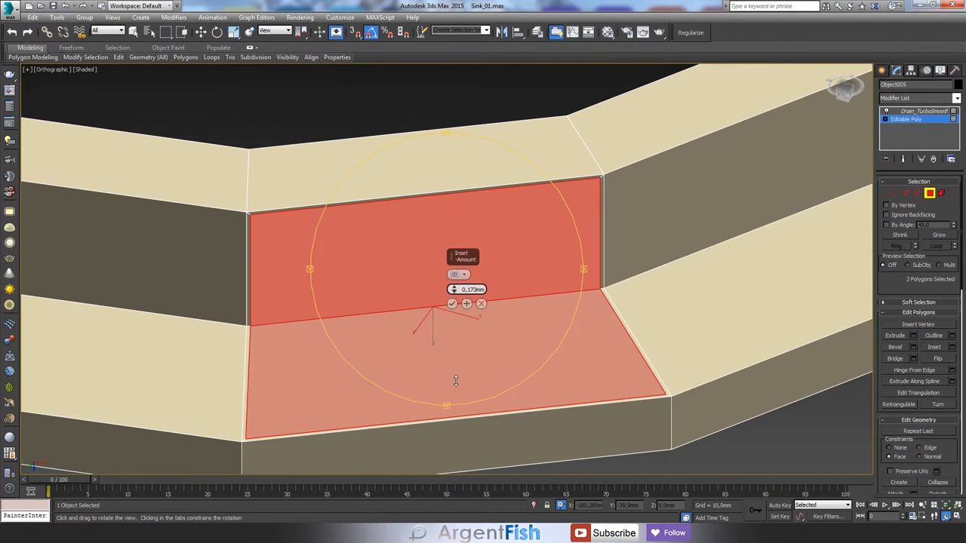
{"action": "left_click", "coordinate": [453, 306]}
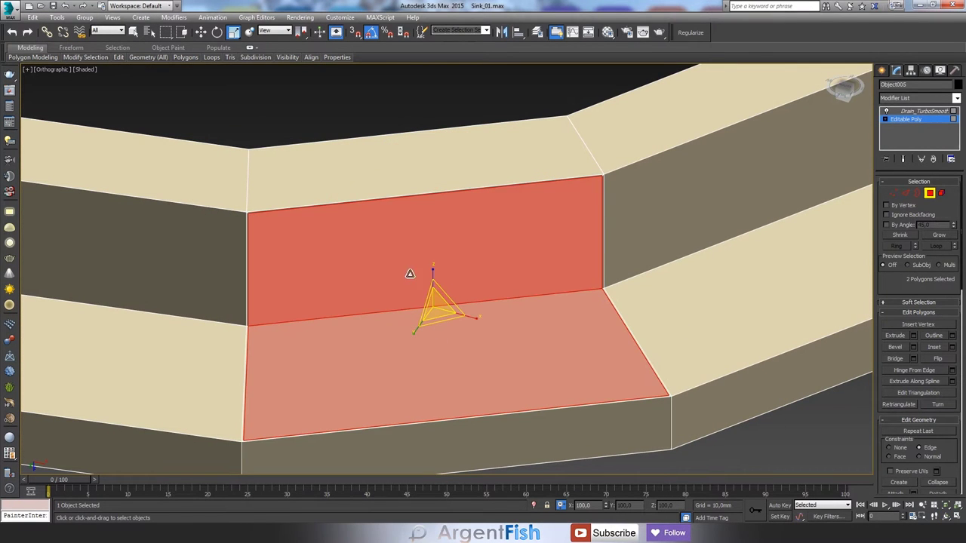
{"action": "key", "text": "2"}
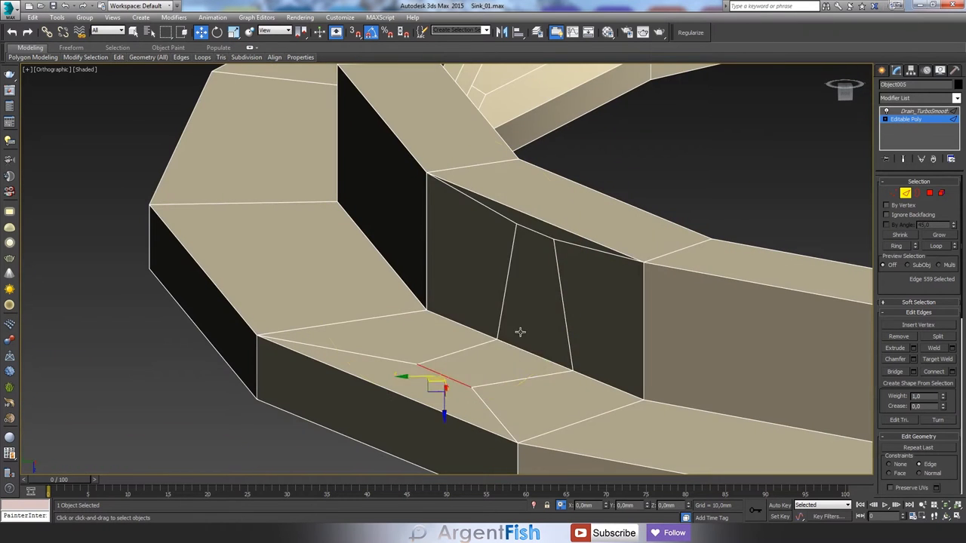
Step: Extrude the inset faces into a lug and snap its edge onto a neighbouring vertex
{"action": "left_click", "coordinate": [452, 304]}
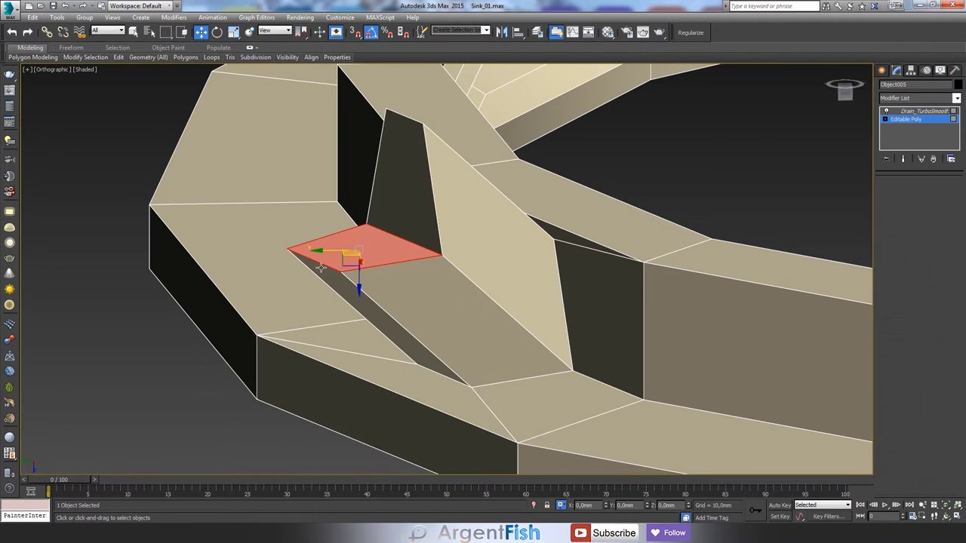
{"action": "key", "text": "2"}
{"action": "middle_click_drag", "start_coordinate": [423, 302], "coordinate": [394, 291], "text": "alt"}
{"action": "left_click_drag", "start_coordinate": [300, 270], "coordinate": [508, 273]}
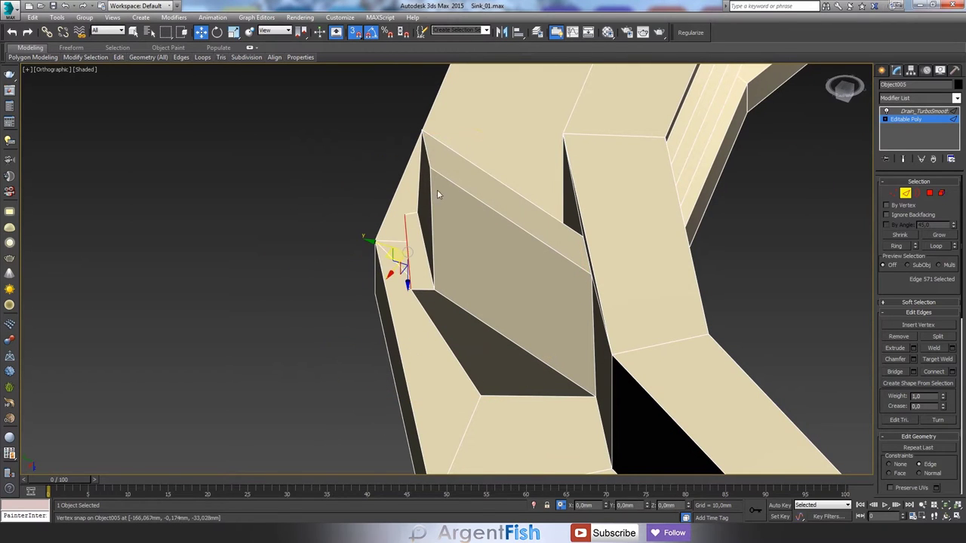
{"action": "middle_click_drag", "start_coordinate": [508, 273], "coordinate": [317, 362], "text": "alt"}
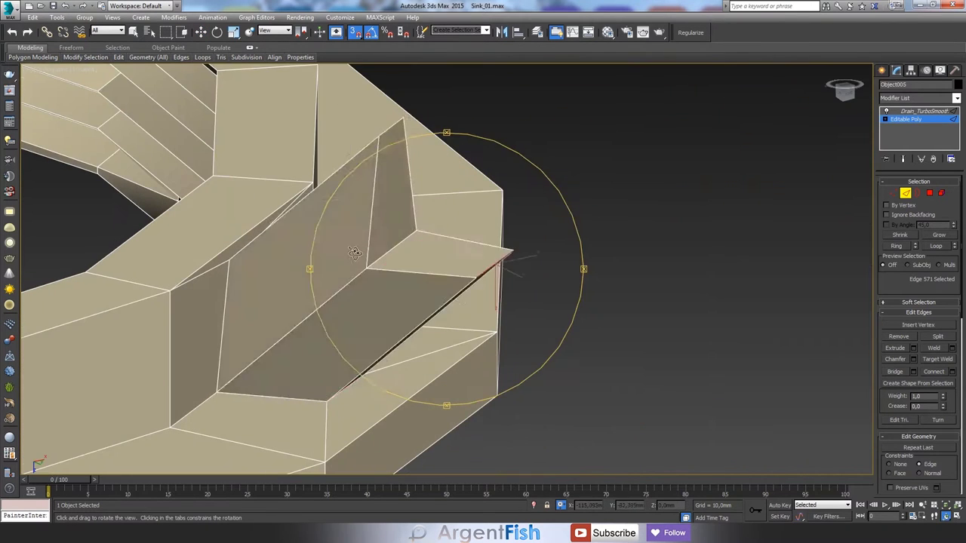
Step: Square up the lug's remaining edges and corner vertex, then clear the selection
{"action": "left_click", "coordinate": [306, 379]}
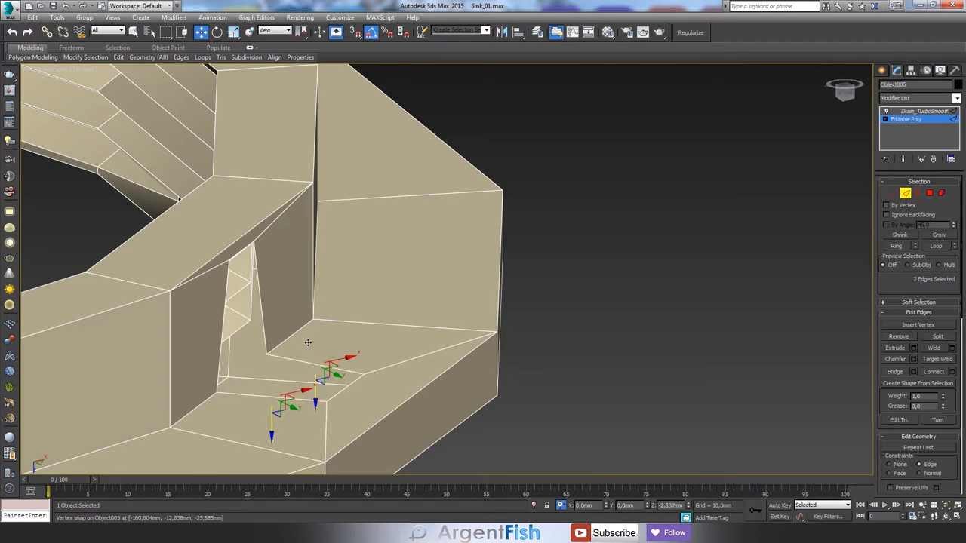
{"action": "mouse_move", "coordinate": [432, 415]}
{"action": "middle_mouse_down", "text": "alt"}
{"action": "mouse_move", "coordinate": [310, 249]}
{"action": "mouse_move", "coordinate": [355, 359]}
{"action": "mouse_move", "coordinate": [378, 363]}
{"action": "mouse_move", "coordinate": [441, 325]}
{"action": "middle_mouse_up", "text": "alt"}
{"action": "key", "text": "1"}
{"action": "key", "text": "2"}
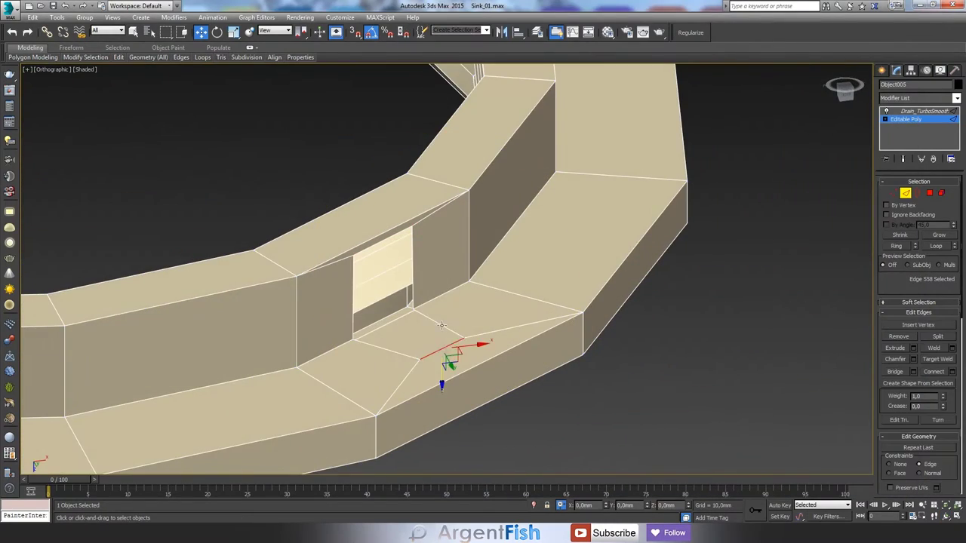
{"action": "mouse_move", "coordinate": [473, 368]}
{"action": "middle_mouse_down", "text": "alt"}
{"action": "mouse_move", "coordinate": [395, 390]}
{"action": "mouse_move", "coordinate": [414, 269]}
{"action": "mouse_move", "coordinate": [502, 347]}
{"action": "mouse_move", "coordinate": [416, 319]}
{"action": "mouse_move", "coordinate": [438, 315]}
{"action": "mouse_move", "coordinate": [409, 269]}
{"action": "middle_mouse_up", "text": "alt"}
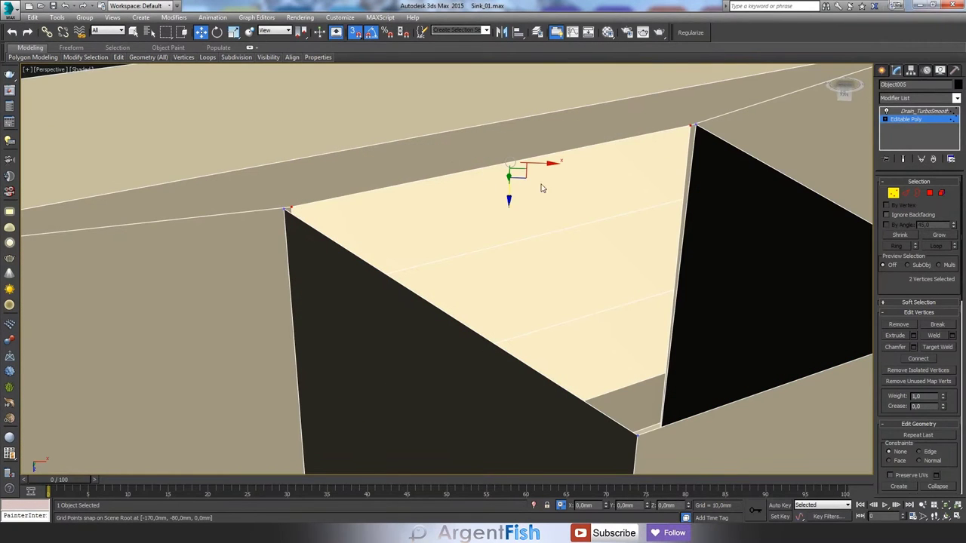
{"action": "left_click", "coordinate": [286, 212]}
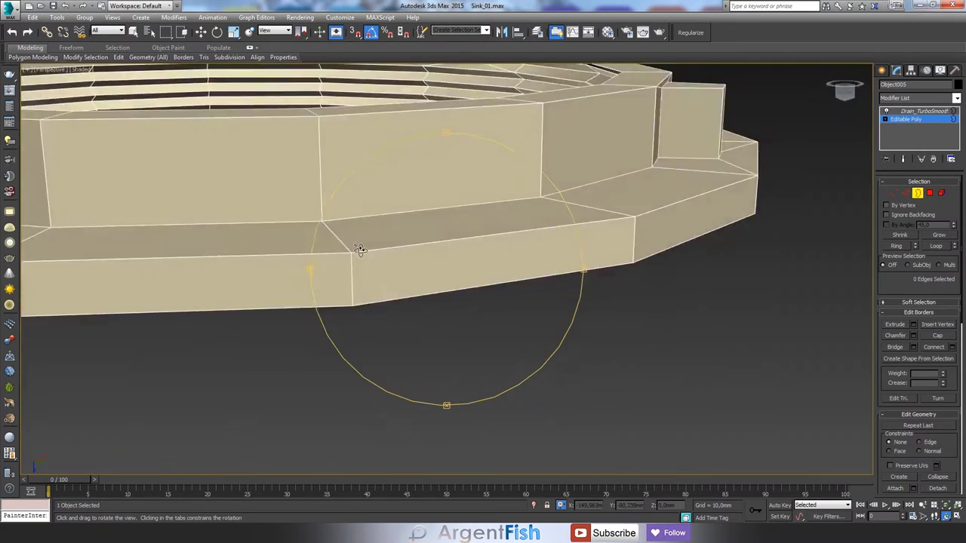
{"action": "middle_click_drag", "start_coordinate": [360, 250], "coordinate": [352, 226], "text": "alt"}
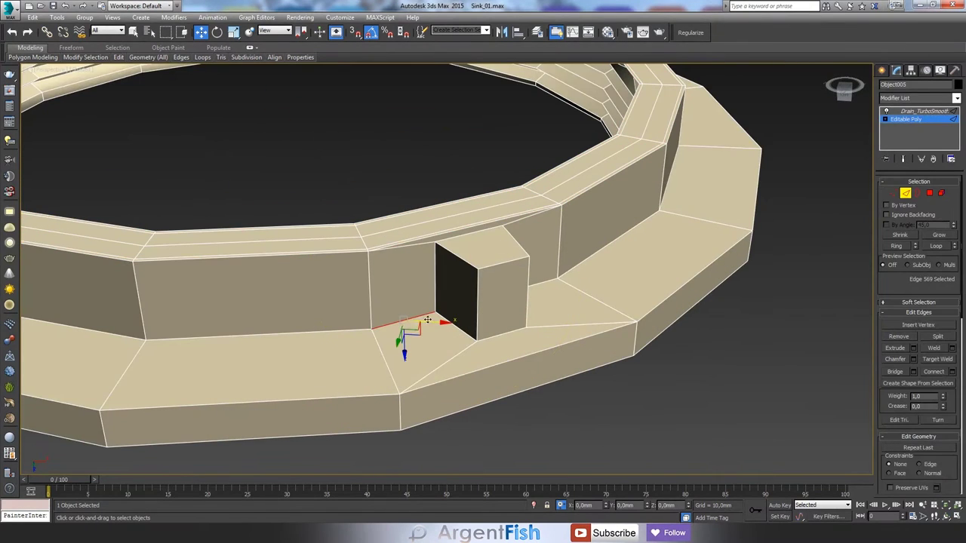
{"action": "key", "text": "ctrl+d"}
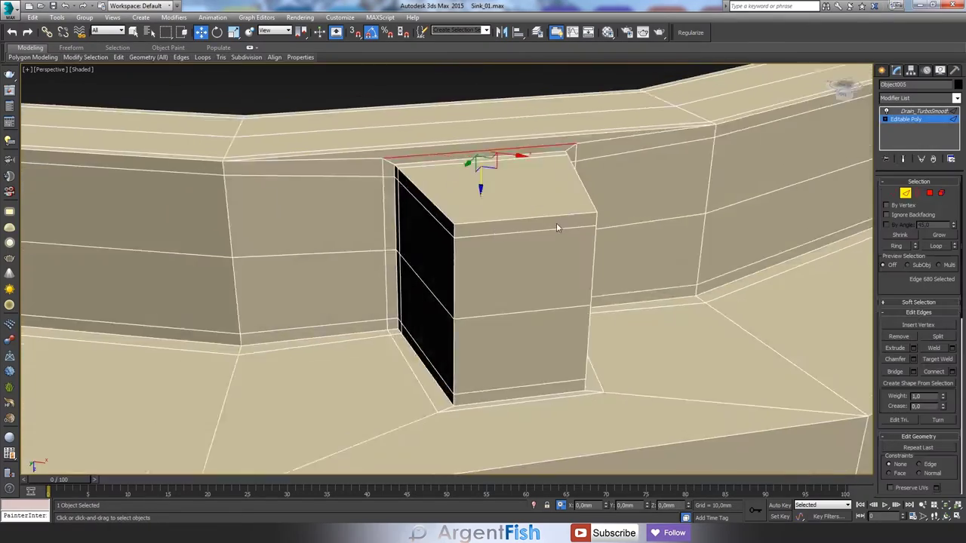
Step: Connect the base edges beneath the lug to add support edge loops
{"action": "mouse_move", "coordinate": [556, 226]}
{"action": "middle_mouse_down", "text": "alt"}
{"action": "mouse_move", "coordinate": [483, 282]}
{"action": "mouse_move", "coordinate": [489, 249]}
{"action": "mouse_move", "coordinate": [442, 263]}
{"action": "mouse_move", "coordinate": [437, 299]}
{"action": "middle_mouse_up", "text": "alt"}
{"action": "scroll", "coordinate": [518, 268], "scroll_direction": "up", "scroll_amount": 3}
{"action": "scroll", "coordinate": [498, 302], "scroll_direction": "up", "scroll_amount": 3}
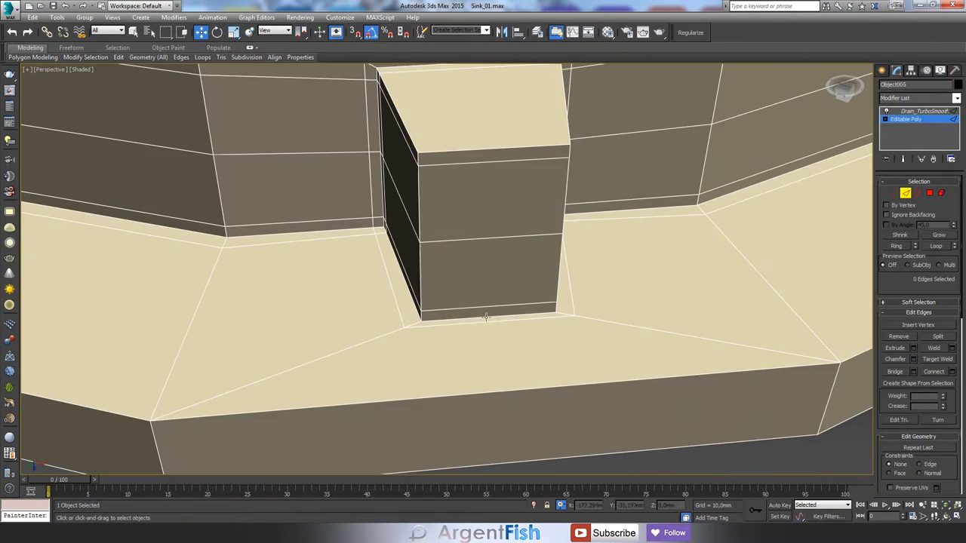
{"action": "left_click", "coordinate": [483, 333]}
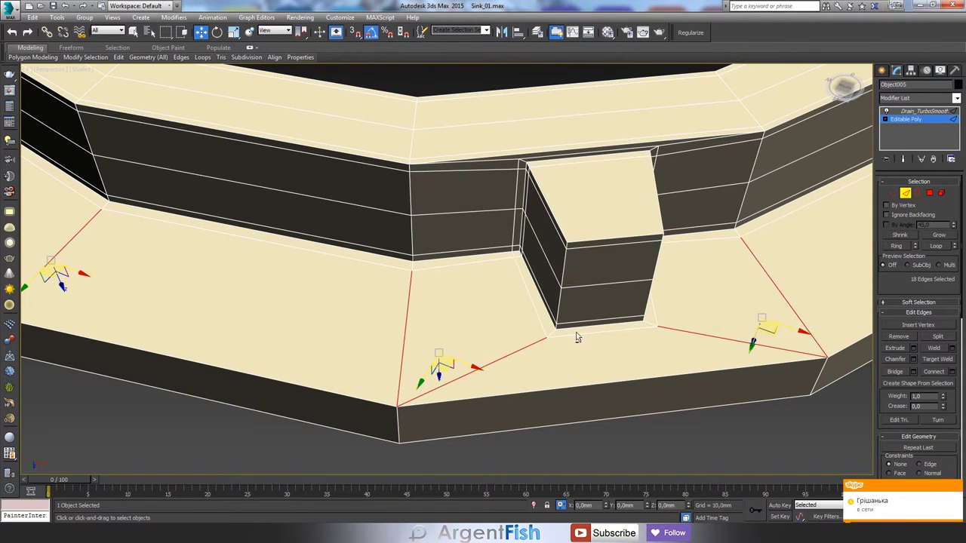
{"action": "key", "text": "ctrl+shift+e"}
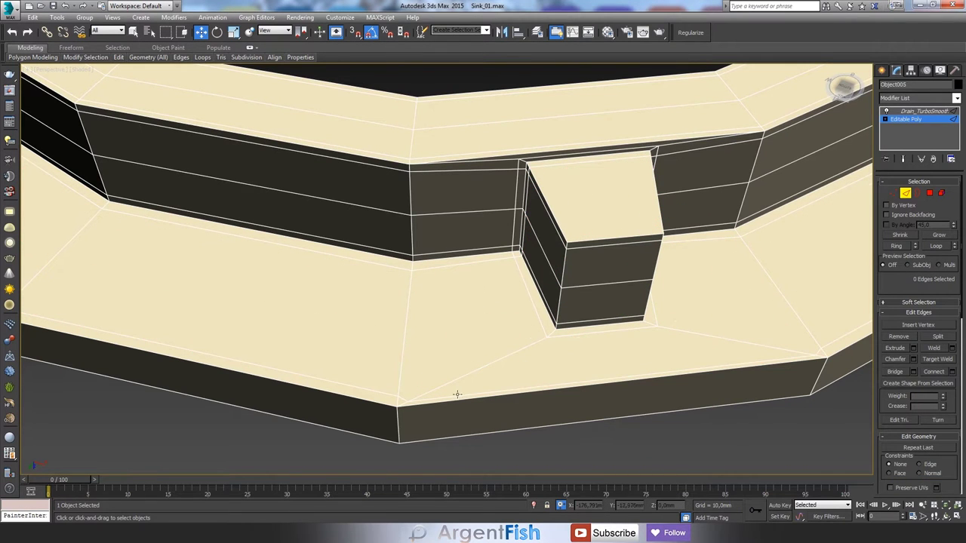
Step: Grow the polygon selection to the 51 lug-area faces and switch to Top wireframe view
{"action": "key", "text": "1"}
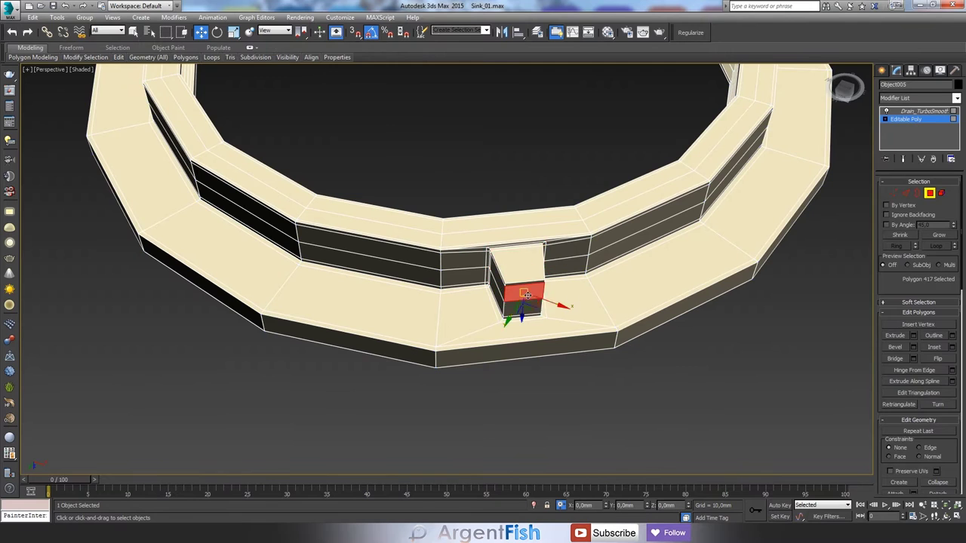
{"action": "left_click", "coordinate": [937, 236]}
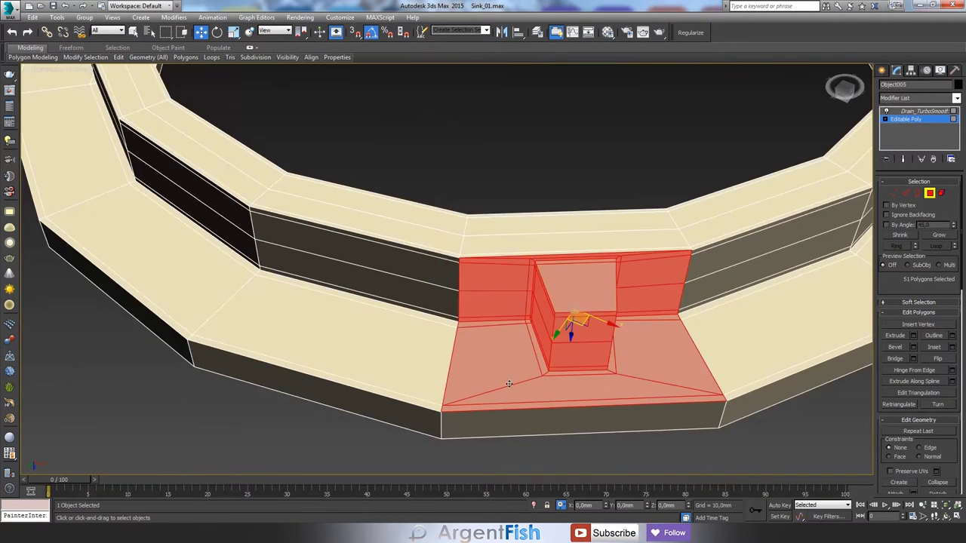
{"action": "key", "text": "t"}
{"action": "key", "text": "F3"}
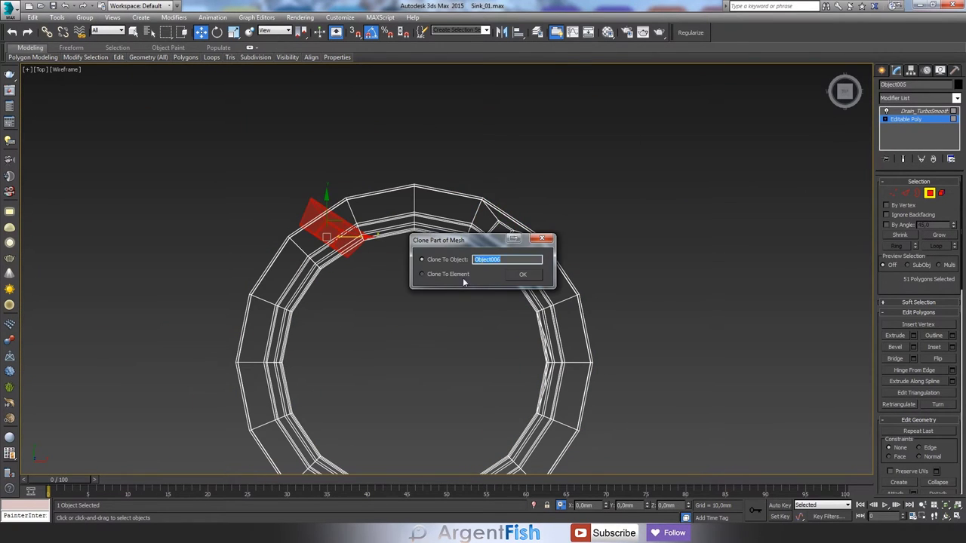
Step: Snap the cloned lug section opposite the first, then grow the selection over both lugs
{"action": "scroll", "coordinate": [354, 224], "scroll_direction": "up", "scroll_amount": 5}
{"action": "key", "text": "s"}
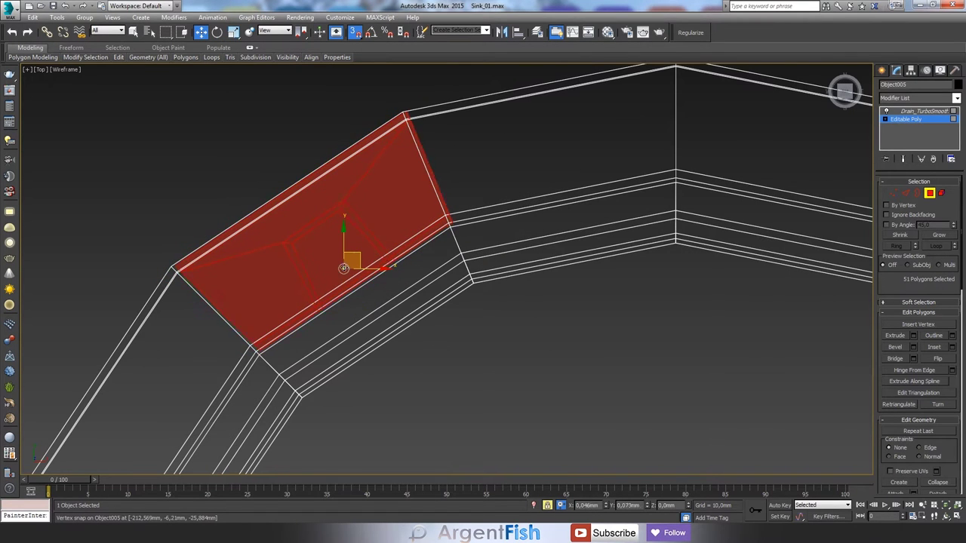
{"action": "scroll", "coordinate": [344, 268], "scroll_direction": "up", "scroll_amount": 3}
{"action": "scroll", "coordinate": [551, 170], "scroll_direction": "up", "scroll_amount": 2}
{"action": "scroll", "coordinate": [551, 162], "scroll_direction": "down", "scroll_amount": 5}
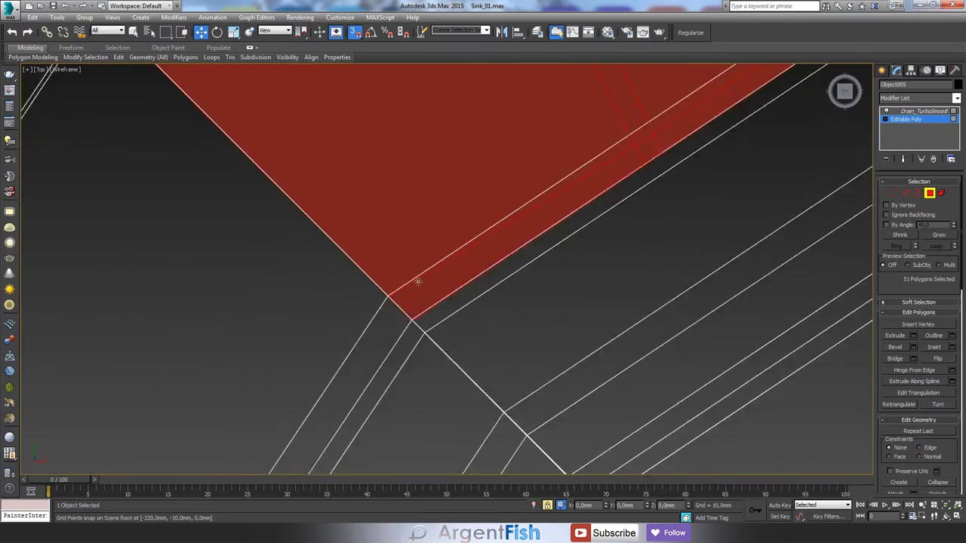
{"action": "key", "text": "p"}
{"action": "scroll", "coordinate": [452, 271], "scroll_direction": "down", "scroll_amount": 3}
{"action": "mouse_move", "coordinate": [423, 287]}
{"action": "middle_mouse_down", "text": "alt"}
{"action": "mouse_move", "coordinate": [453, 271]}
{"action": "mouse_move", "coordinate": [431, 319]}
{"action": "middle_mouse_up", "text": "alt"}
{"action": "key", "text": "F3"}
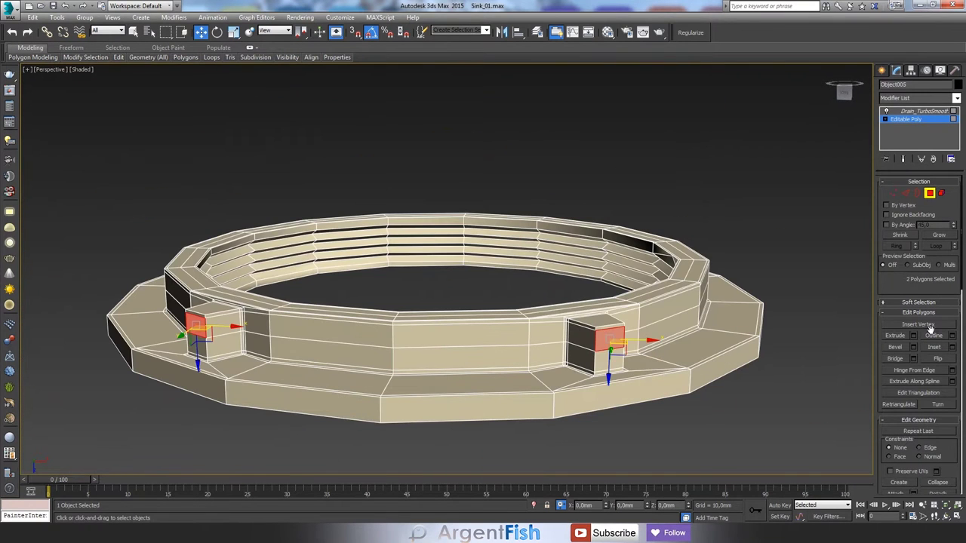
{"action": "left_click", "coordinate": [938, 235]}
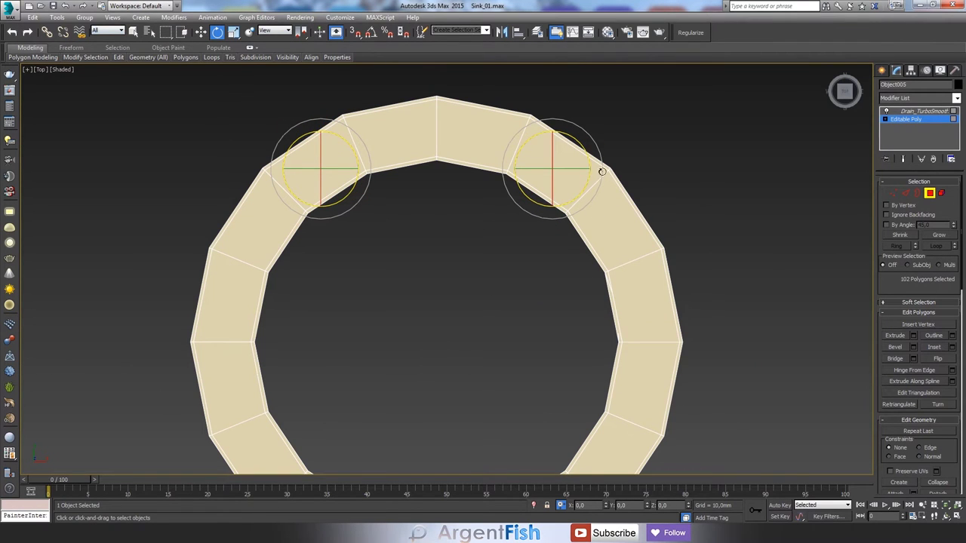
Step: Shift-rotate a copy of the lug faces around the ring's centre
{"action": "left_click_drag", "start_coordinate": [503, 237], "coordinate": [530, 275], "text": "shift"}
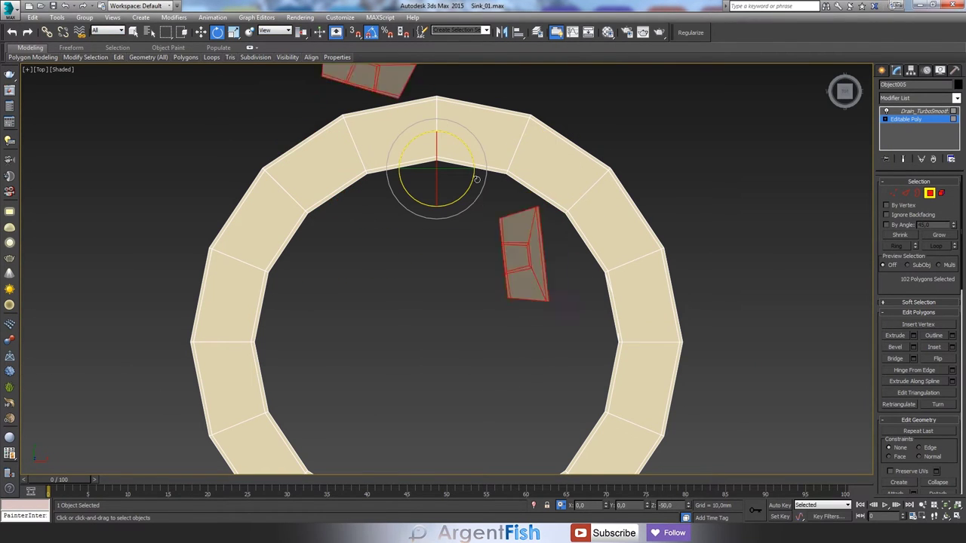
{"action": "scroll", "coordinate": [453, 151], "scroll_direction": "down", "scroll_amount": 3}
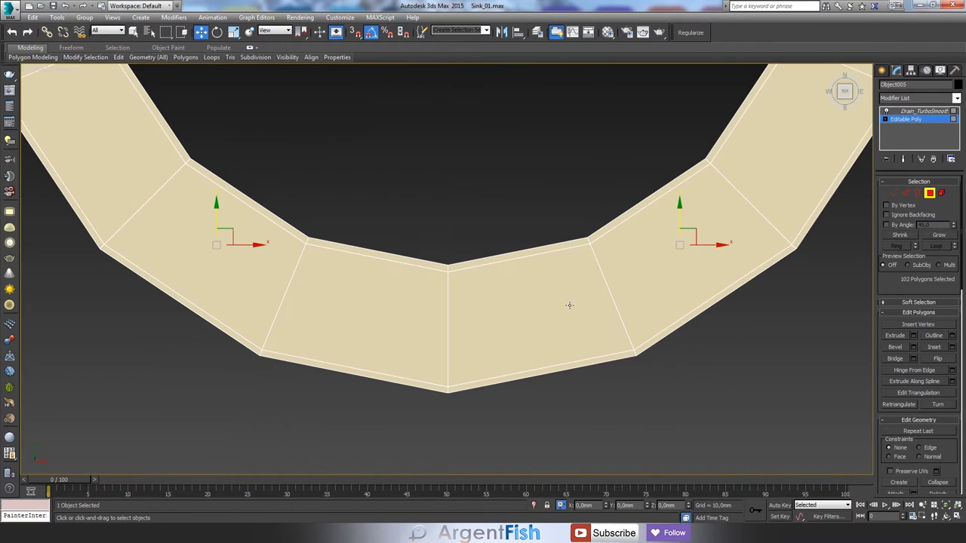
{"action": "mouse_move", "coordinate": [453, 151]}
{"action": "middle_mouse_down", "text": "alt"}
{"action": "mouse_move", "coordinate": [521, 376]}
{"action": "mouse_move", "coordinate": [442, 219]}
{"action": "middle_mouse_up", "text": "alt"}
{"action": "scroll", "coordinate": [442, 219], "scroll_direction": "up", "scroll_amount": 3}
{"action": "scroll", "coordinate": [453, 226], "scroll_direction": "down", "scroll_amount": 3}
{"action": "scroll", "coordinate": [436, 308], "scroll_direction": "up", "scroll_amount": 2}
Step: Select a face on the ring's top and add one from the dark band
{"action": "left_click", "coordinate": [377, 338]}
{"action": "left_click", "coordinate": [377, 298], "text": "ctrl"}
{"action": "middle_click_drag", "start_coordinate": [377, 312], "coordinate": [502, 255], "text": "alt"}
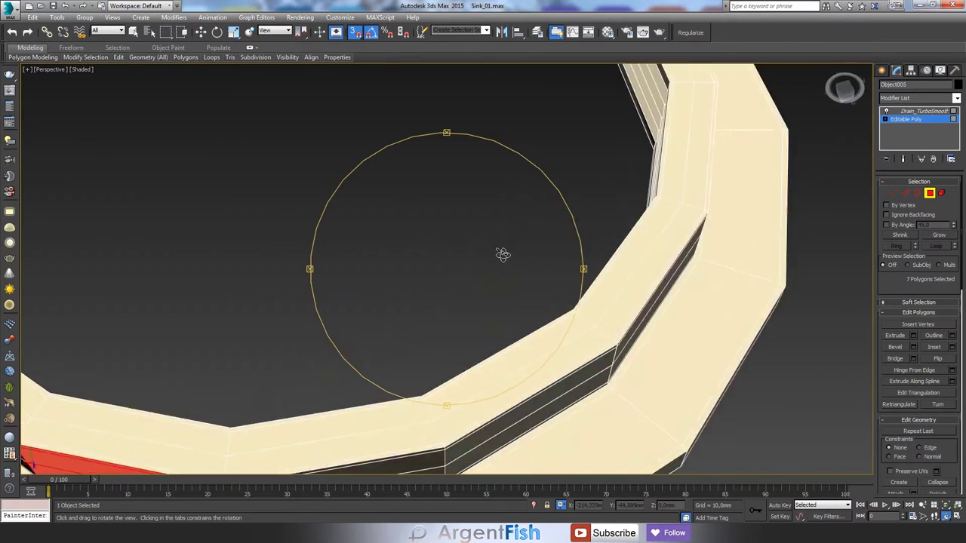
{"action": "scroll", "coordinate": [588, 343], "scroll_direction": "down", "scroll_amount": 5}
{"action": "scroll", "coordinate": [588, 344], "scroll_direction": "up", "scroll_amount": 5}
Step: Check the ring's vertices from above and in perspective, then pick a front lug face
{"action": "key", "text": "1"}
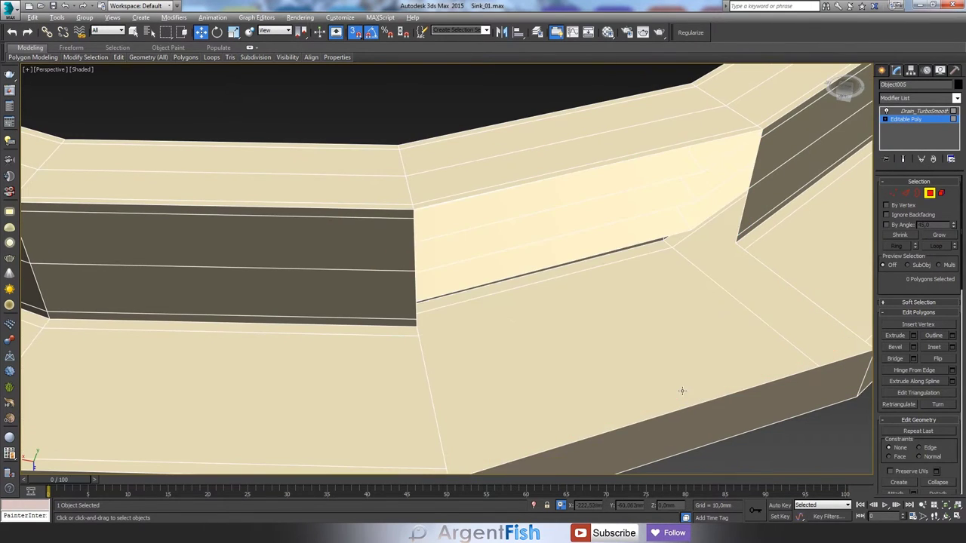
{"action": "scroll", "coordinate": [675, 360], "scroll_direction": "down", "scroll_amount": 4}
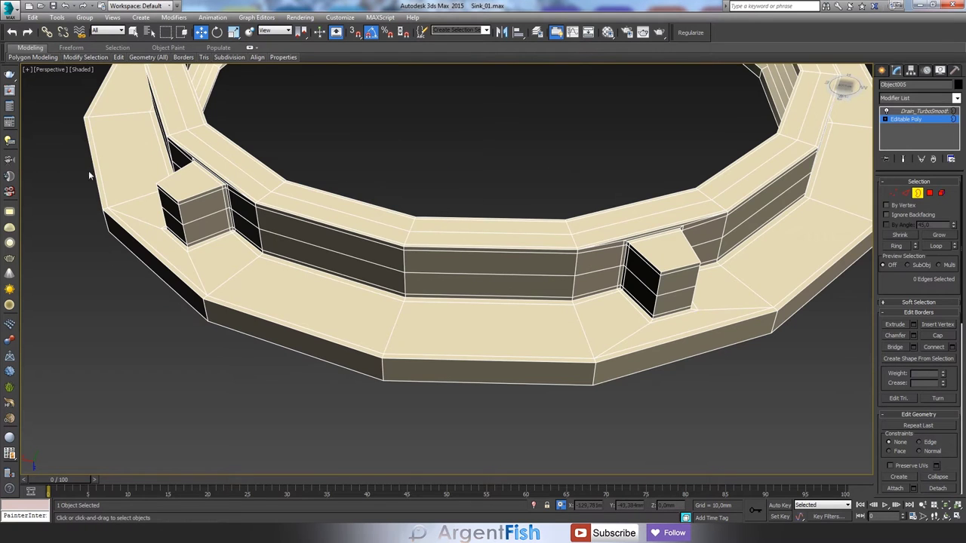
{"action": "scroll", "coordinate": [88, 170], "scroll_direction": "down", "scroll_amount": 5}
{"action": "middle_click_drag", "start_coordinate": [474, 393], "coordinate": [474, 322], "text": "alt"}
{"action": "mouse_move", "coordinate": [466, 175]}
{"action": "middle_mouse_down", "text": "alt"}
{"action": "mouse_move", "coordinate": [459, 216]}
{"action": "mouse_move", "coordinate": [480, 187]}
{"action": "middle_mouse_up", "text": "alt"}
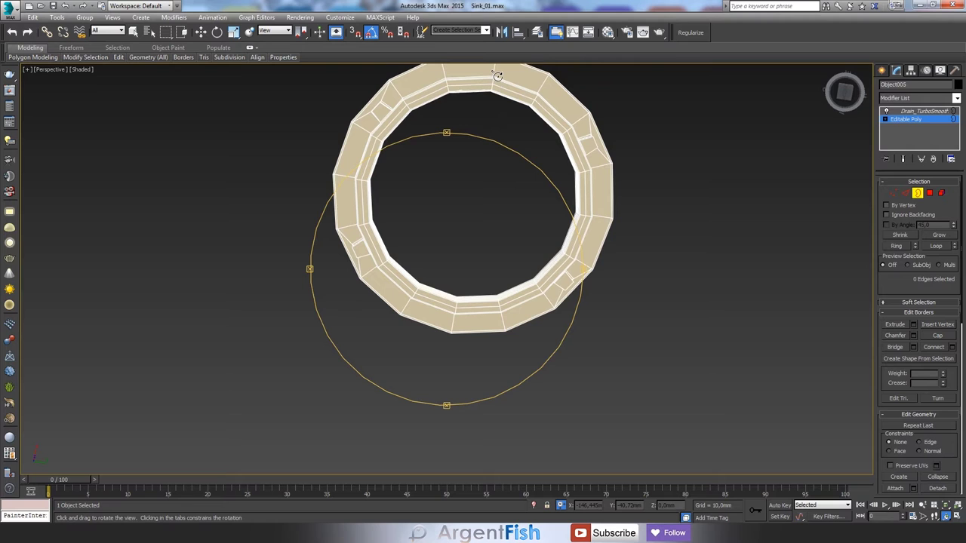
{"action": "middle_click_drag", "start_coordinate": [494, 74], "coordinate": [491, 226], "text": "alt"}
{"action": "key", "text": "4"}
{"action": "key", "text": "w"}
{"action": "left_click", "coordinate": [489, 265]}
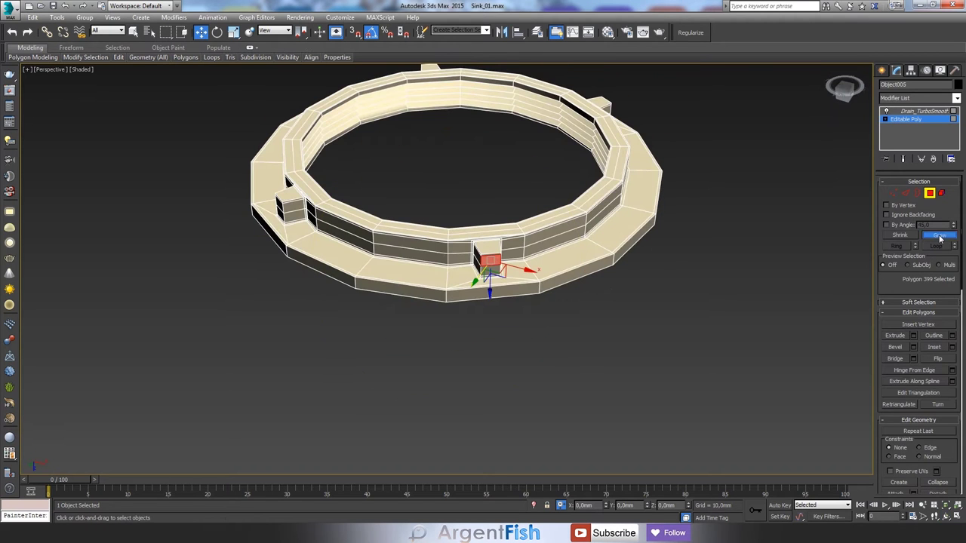
Step: Grow the lug polygon selection and frame it in wireframe Top view, then Perspective
{"action": "left_click", "coordinate": [939, 239]}
{"action": "key", "text": "t"}
{"action": "scroll", "coordinate": [494, 315], "scroll_direction": "down", "scroll_amount": 3}
{"action": "key", "text": "F3"}
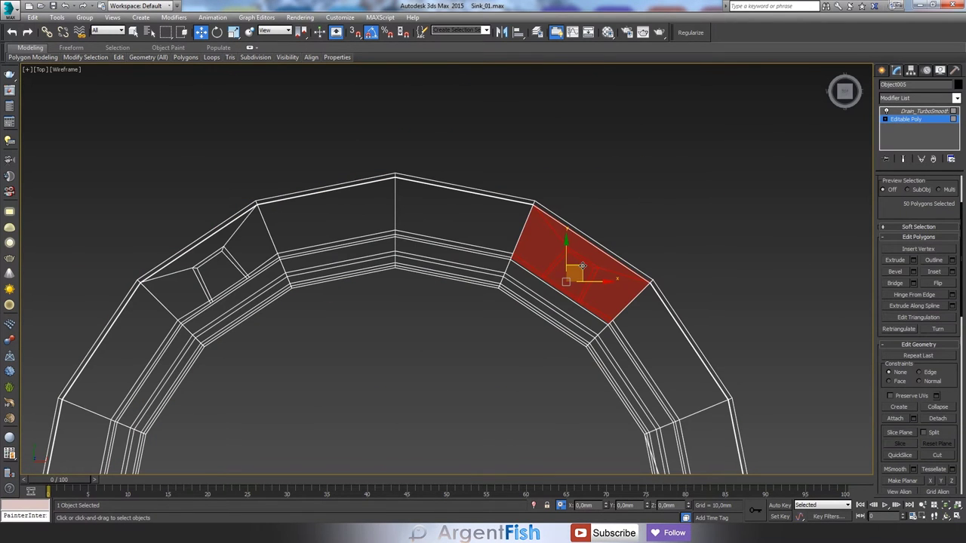
{"action": "scroll", "coordinate": [596, 309], "scroll_direction": "down", "scroll_amount": 3}
{"action": "key", "text": "e"}
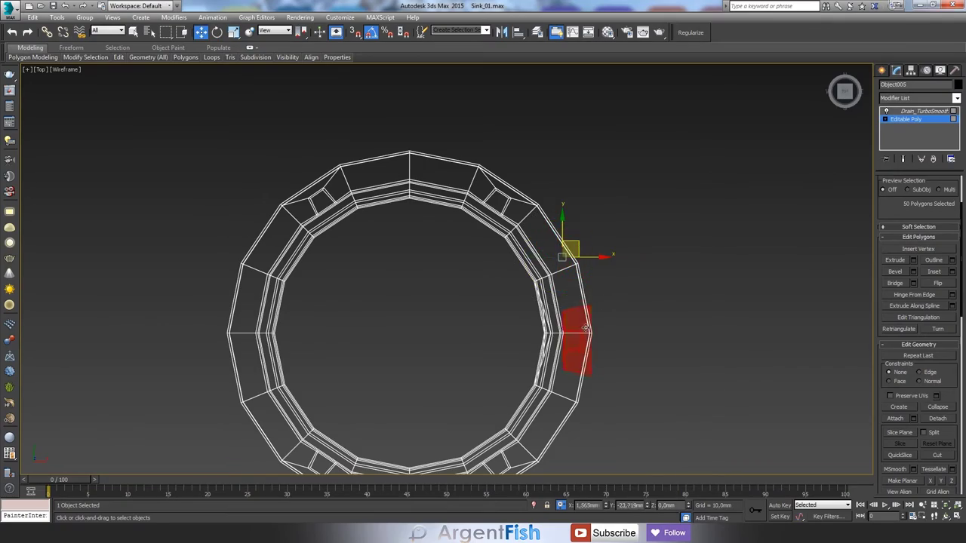
{"action": "key", "text": "z"}
{"action": "key", "text": "p"}
{"action": "mouse_move", "coordinate": [513, 231]}
{"action": "middle_mouse_down", "text": "alt"}
{"action": "mouse_move", "coordinate": [297, 285]}
{"action": "mouse_move", "coordinate": [499, 253]}
{"action": "mouse_move", "coordinate": [483, 256]}
{"action": "middle_mouse_up", "text": "alt"}
Step: In edge mode, view the lug edges from several angles to align them to the ring
{"action": "key", "text": "w"}
{"action": "mouse_move", "coordinate": [377, 283]}
{"action": "middle_mouse_down", "text": "alt"}
{"action": "mouse_move", "coordinate": [438, 319]}
{"action": "mouse_move", "coordinate": [450, 351]}
{"action": "mouse_move", "coordinate": [393, 406]}
{"action": "middle_mouse_up", "text": "alt"}
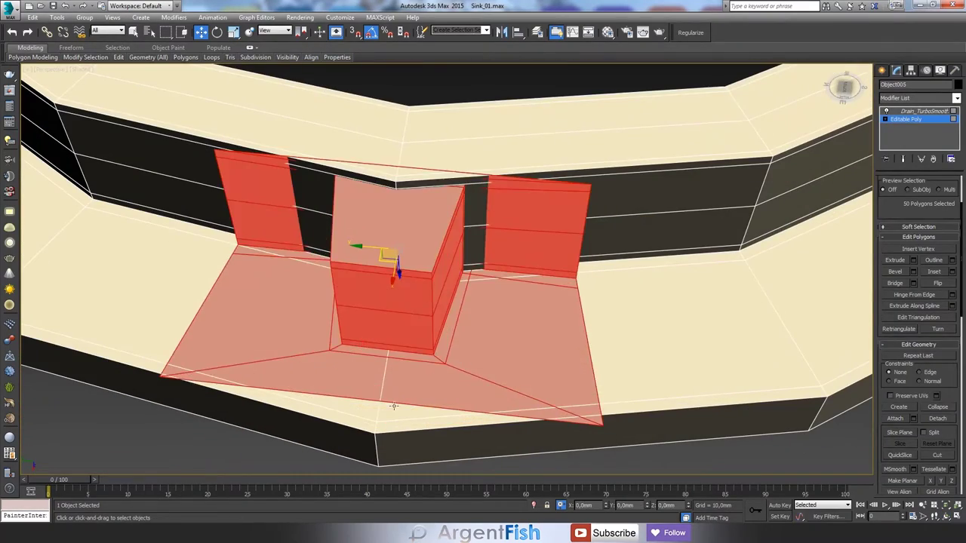
{"action": "key", "text": "2"}
{"action": "middle_click_drag", "start_coordinate": [435, 331], "coordinate": [381, 306], "text": "alt"}
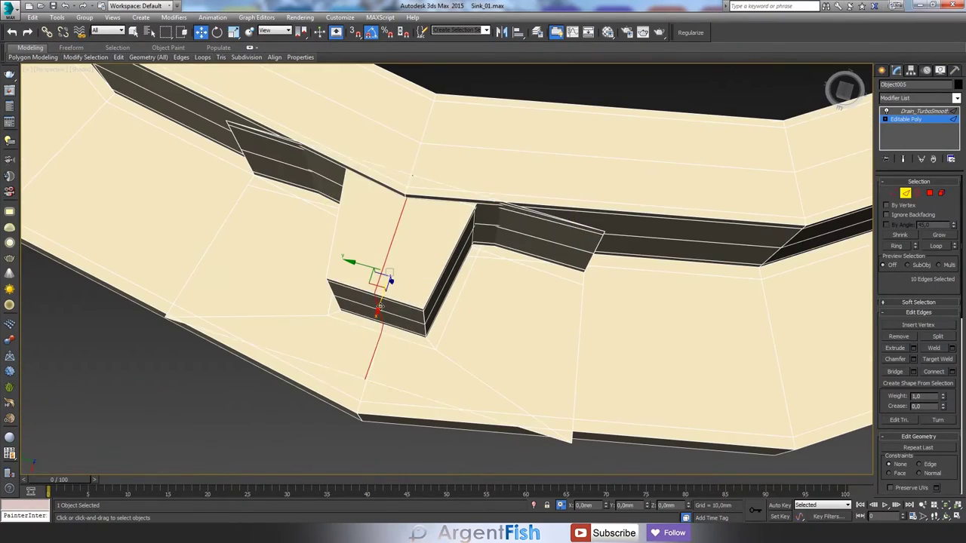
{"action": "scroll", "coordinate": [406, 198], "scroll_direction": "up", "scroll_amount": 5}
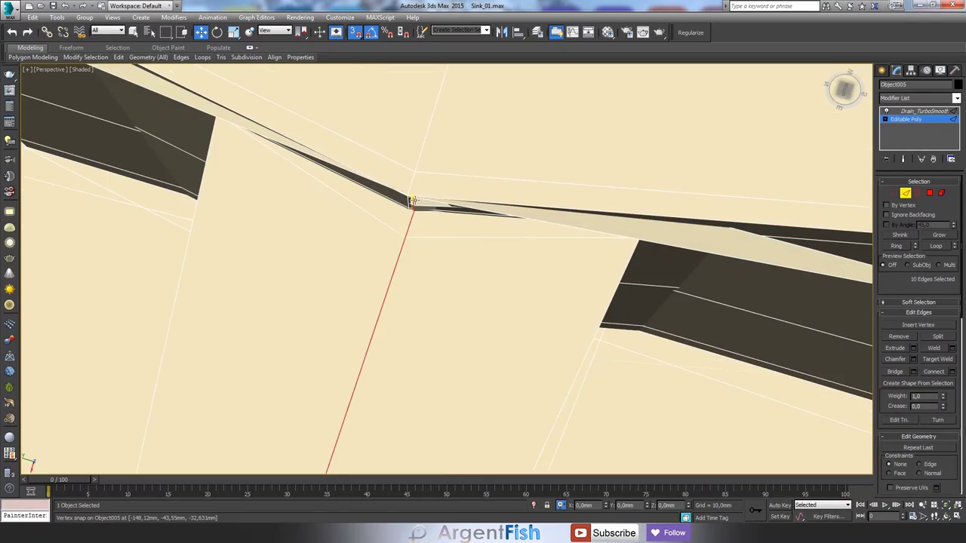
{"action": "scroll", "coordinate": [413, 212], "scroll_direction": "down", "scroll_amount": 5}
{"action": "middle_click_drag", "start_coordinate": [384, 349], "coordinate": [360, 294], "text": "alt"}
{"action": "middle_click_drag", "start_coordinate": [324, 264], "coordinate": [555, 363], "text": "alt"}
Step: Select the floor strip polygons beside the lug
{"action": "key", "text": "4"}
{"action": "key", "text": "w"}
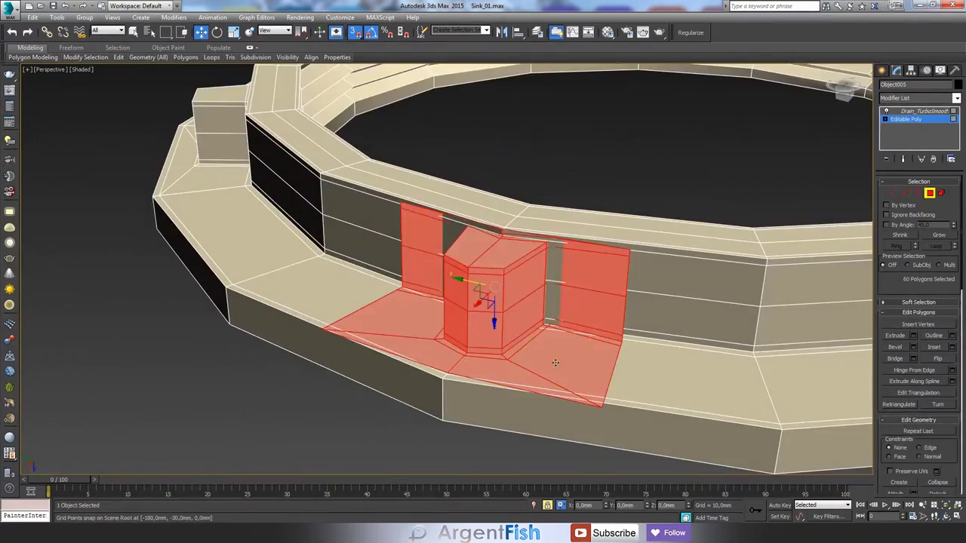
{"action": "middle_click_drag", "start_coordinate": [424, 352], "coordinate": [636, 313], "text": "alt"}
{"action": "left_click", "coordinate": [636, 312]}
{"action": "left_click", "coordinate": [567, 341], "text": "ctrl"}
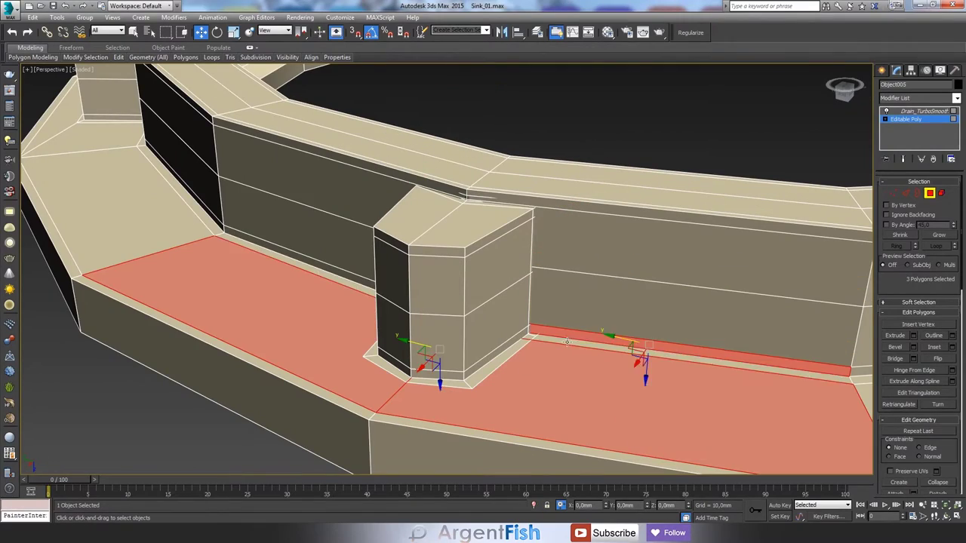
{"action": "key", "text": "F3"}
{"action": "middle_click_drag", "start_coordinate": [580, 289], "coordinate": [424, 300], "text": "alt"}
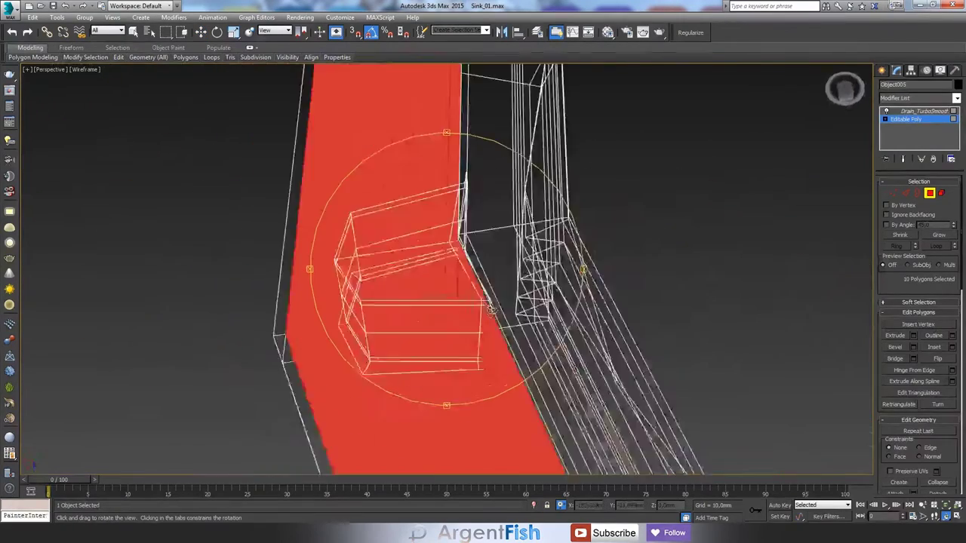
Step: Inspect the lug's corner edges, toggling between wireframe and shaded display
{"action": "key", "text": "2"}
{"action": "left_click_drag", "start_coordinate": [97, 216], "coordinate": [351, 458]}
{"action": "scroll", "coordinate": [422, 339], "scroll_direction": "up", "scroll_amount": 5}
{"action": "key", "text": "F3"}
{"action": "left_click_drag", "start_coordinate": [473, 323], "coordinate": [503, 363]}
{"action": "key", "text": "F3"}
{"action": "key", "text": "F3"}
{"action": "mouse_move", "coordinate": [470, 221]}
{"action": "middle_mouse_down", "text": "alt"}
{"action": "mouse_move", "coordinate": [518, 198]}
{"action": "mouse_move", "coordinate": [606, 216]}
{"action": "middle_mouse_up", "text": "alt"}
{"action": "key", "text": "F3"}
{"action": "key", "text": "F3"}
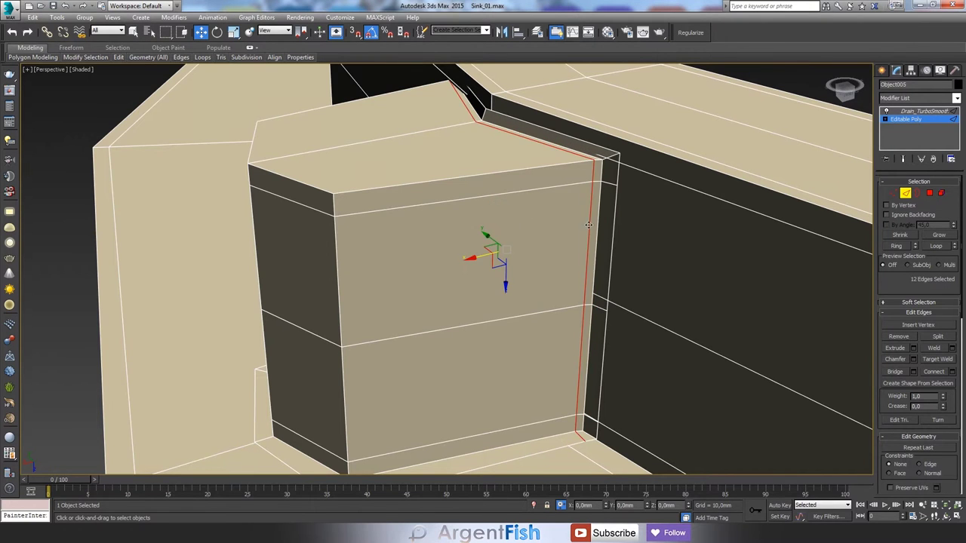
{"action": "mouse_move", "coordinate": [596, 232]}
{"action": "middle_mouse_down", "text": "alt"}
{"action": "mouse_move", "coordinate": [420, 204]}
{"action": "mouse_move", "coordinate": [465, 215]}
{"action": "middle_mouse_up", "text": "alt"}
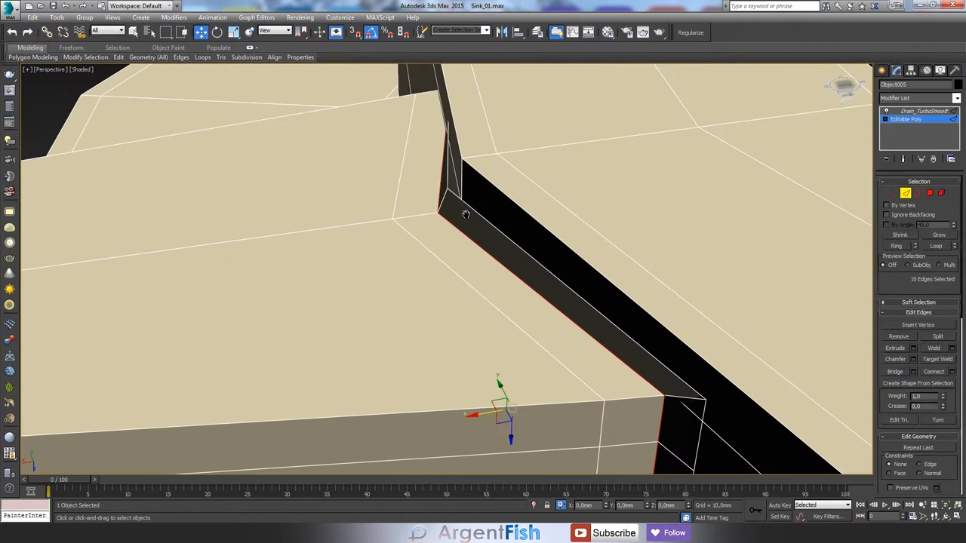
{"action": "mouse_move", "coordinate": [359, 224]}
{"action": "middle_mouse_down", "text": "alt"}
{"action": "mouse_move", "coordinate": [647, 244]}
{"action": "mouse_move", "coordinate": [468, 218]}
{"action": "mouse_move", "coordinate": [459, 309]}
{"action": "mouse_move", "coordinate": [445, 287]}
{"action": "mouse_move", "coordinate": [453, 355]}
{"action": "mouse_move", "coordinate": [428, 348]}
{"action": "middle_mouse_up", "text": "alt"}
{"action": "key", "text": "F3"}
Step: Select the edges along the gap beside the lug and bridge them
{"action": "key", "text": "F3"}
{"action": "key", "text": "F3"}
{"action": "left_click", "coordinate": [446, 203]}
{"action": "left_click", "coordinate": [445, 287], "text": "ctrl"}
{"action": "key", "text": "F3"}
{"action": "key", "text": "4"}
{"action": "left_click", "coordinate": [666, 356], "text": "alt"}
{"action": "middle_click_drag", "start_coordinate": [666, 356], "coordinate": [632, 402], "text": "alt"}
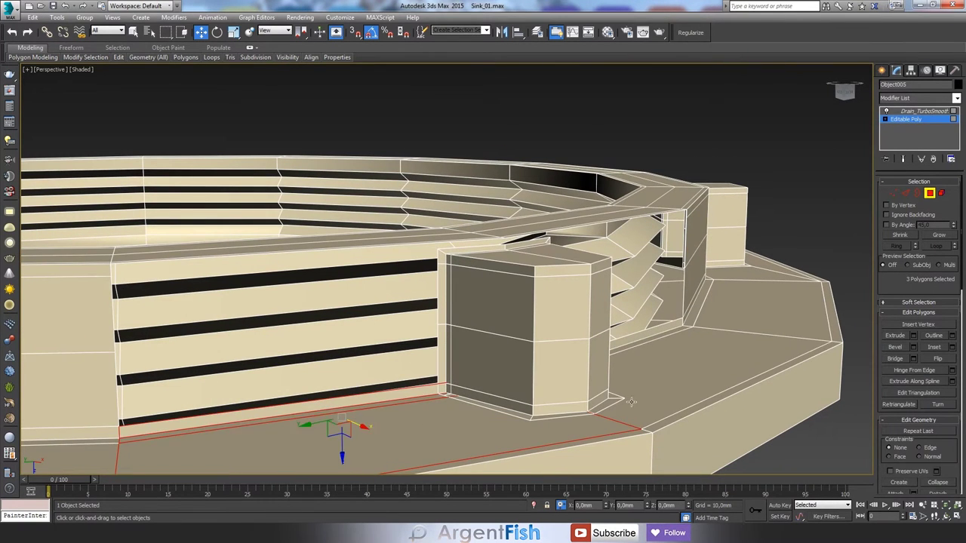
{"action": "key", "text": "2"}
{"action": "mouse_move", "coordinate": [645, 334]}
{"action": "middle_mouse_down", "text": "alt"}
{"action": "mouse_move", "coordinate": [404, 376]}
{"action": "mouse_move", "coordinate": [506, 319]}
{"action": "mouse_move", "coordinate": [687, 248]}
{"action": "middle_mouse_up", "text": "alt"}
{"action": "scroll", "coordinate": [404, 376], "scroll_direction": "up", "scroll_amount": 3}
{"action": "left_click", "coordinate": [687, 247]}
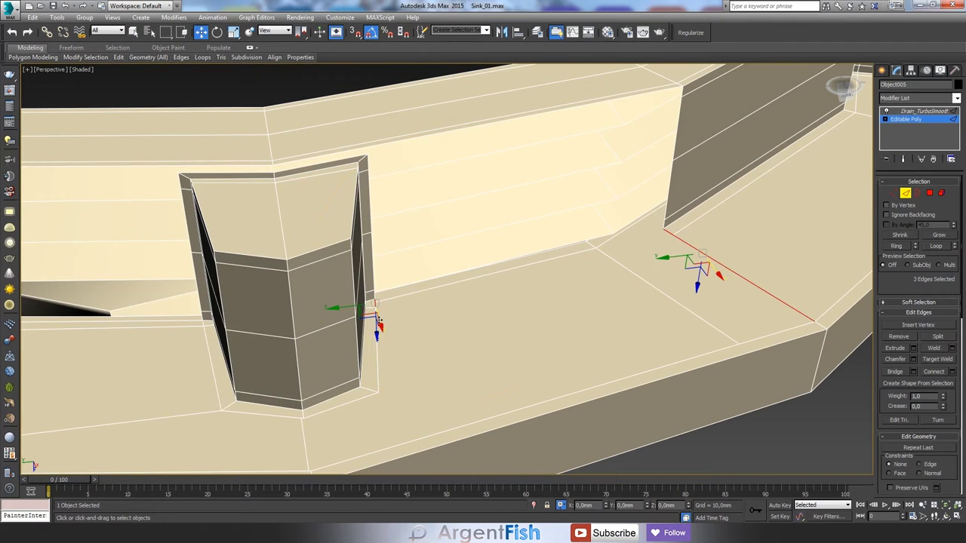
Step: Select the open border at the lug base and bridge the two edges flanking the gap
{"action": "key", "text": "3"}
{"action": "middle_click_drag", "start_coordinate": [426, 351], "coordinate": [858, 402], "text": "alt"}
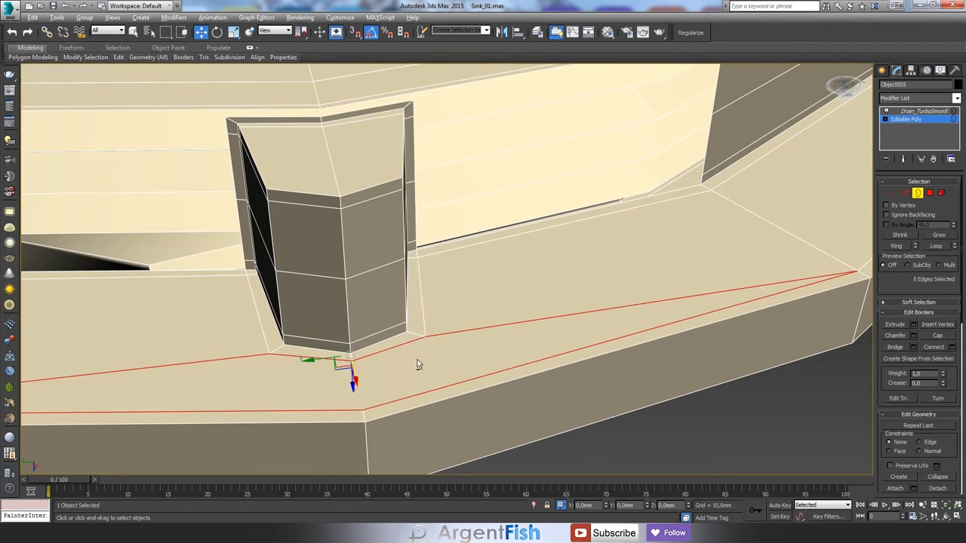
{"action": "key", "text": "3"}
{"action": "middle_click_drag", "start_coordinate": [448, 193], "coordinate": [463, 233], "text": "alt"}
{"action": "left_click", "coordinate": [463, 232]}
{"action": "scroll", "coordinate": [442, 279], "scroll_direction": "up", "scroll_amount": 2}
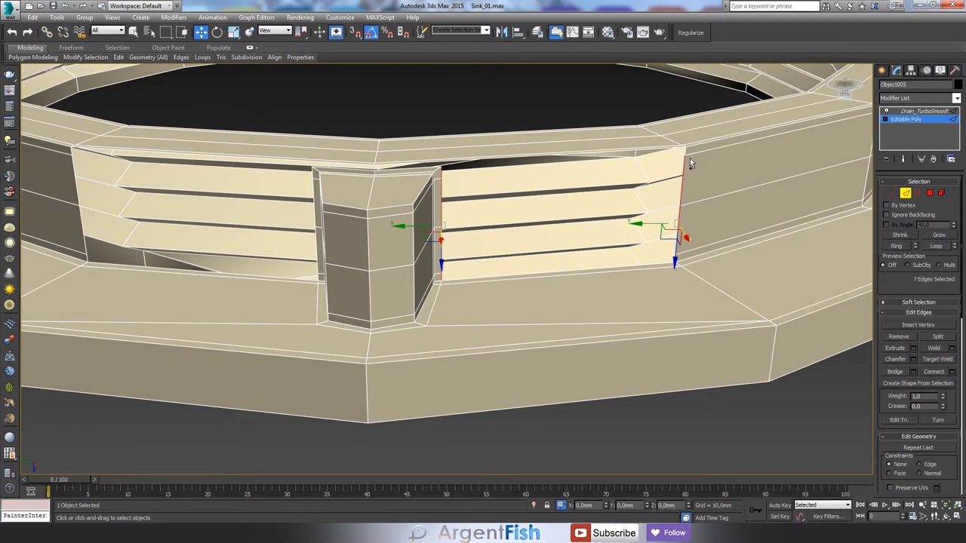
{"action": "left_click", "coordinate": [727, 219]}
{"action": "middle_click_drag", "start_coordinate": [727, 219], "coordinate": [398, 193], "text": "alt"}
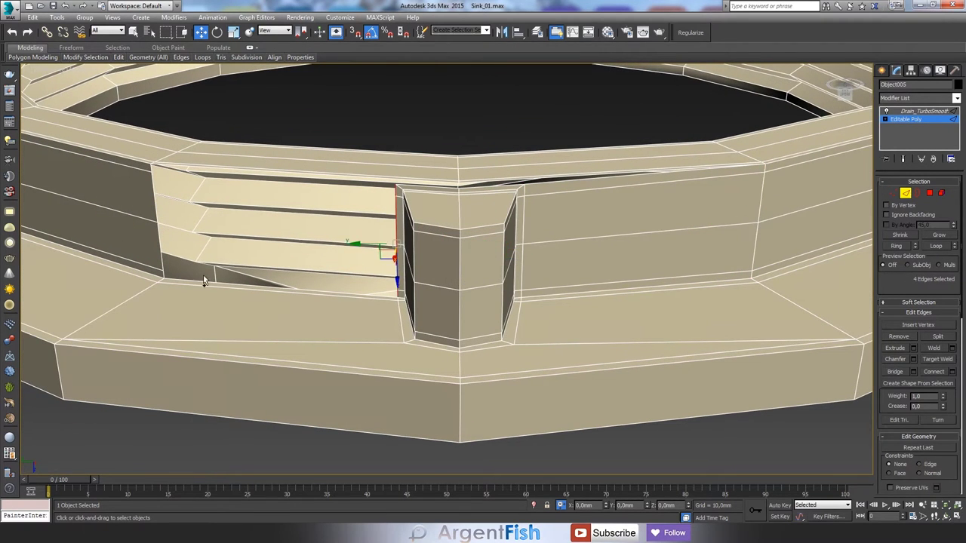
{"action": "key", "text": "shift+b"}
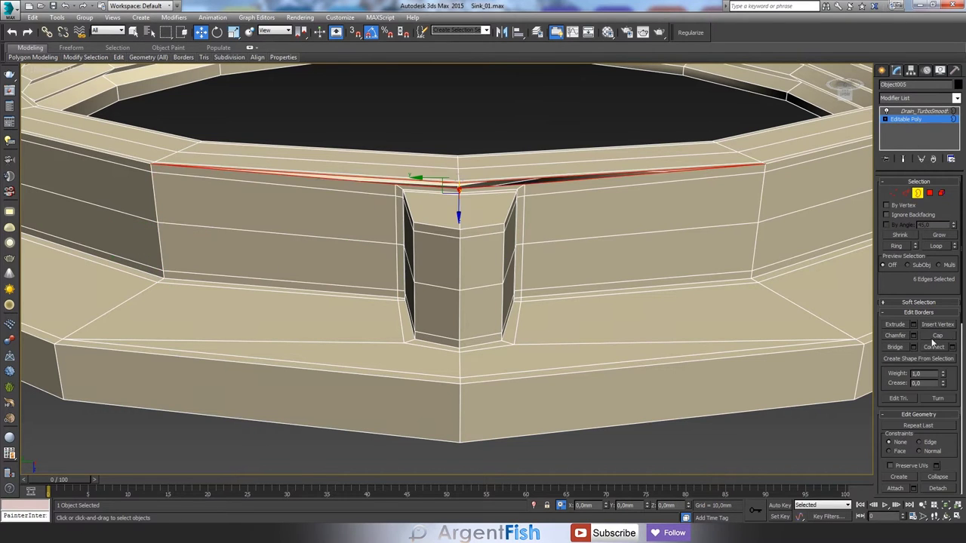
Step: Turn on vertex snapping, inspect the notch, and preview the TurboSmoothed ring
{"action": "key", "text": "1"}
{"action": "scroll", "coordinate": [463, 192], "scroll_direction": "up", "scroll_amount": 3}
{"action": "key", "text": "s"}
{"action": "scroll", "coordinate": [468, 182], "scroll_direction": "down", "scroll_amount": 5}
{"action": "mouse_move", "coordinate": [468, 182]}
{"action": "middle_mouse_down", "text": "alt"}
{"action": "mouse_move", "coordinate": [680, 209]}
{"action": "mouse_move", "coordinate": [470, 209]}
{"action": "mouse_move", "coordinate": [596, 166]}
{"action": "mouse_move", "coordinate": [327, 204]}
{"action": "mouse_move", "coordinate": [487, 244]}
{"action": "mouse_move", "coordinate": [637, 199]}
{"action": "mouse_move", "coordinate": [510, 295]}
{"action": "mouse_move", "coordinate": [483, 249]}
{"action": "middle_mouse_up", "text": "alt"}
{"action": "key", "text": "ctrl+Page_Up"}
{"action": "scroll", "coordinate": [638, 200], "scroll_direction": "down", "scroll_amount": 5}
{"action": "scroll", "coordinate": [483, 249], "scroll_direction": "up", "scroll_amount": 4}
Step: Return to the Editable Poly base mesh and grow the lug polygon selection
{"action": "scroll", "coordinate": [483, 249], "scroll_direction": "down", "scroll_amount": 1}
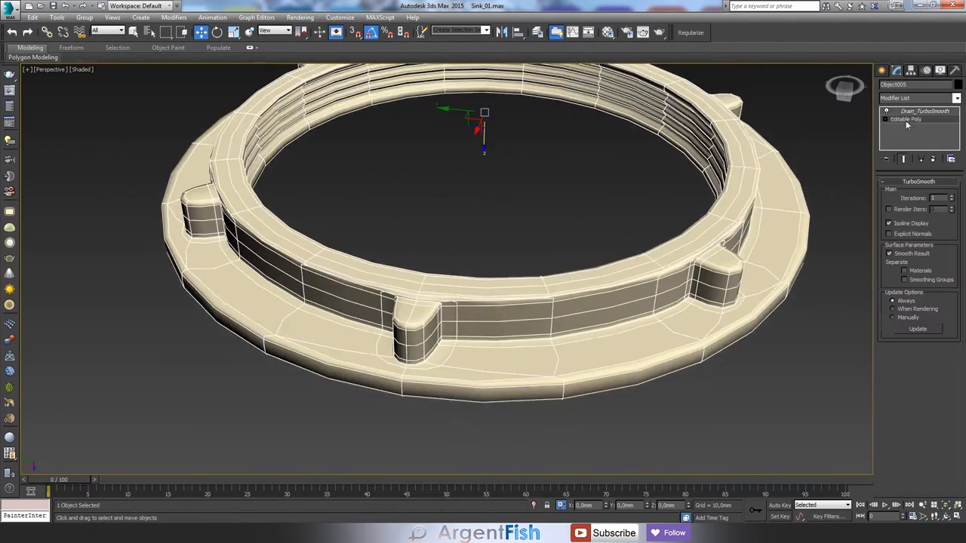
{"action": "left_click", "coordinate": [906, 120]}
{"action": "left_click", "coordinate": [941, 237]}
{"action": "middle_click_drag", "start_coordinate": [468, 370], "coordinate": [420, 377], "text": "alt"}
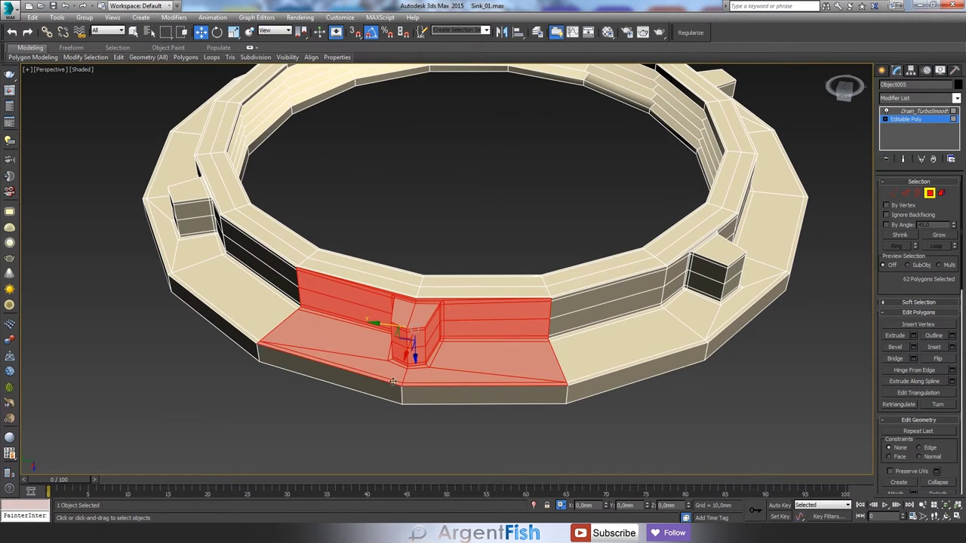
{"action": "key", "text": "t"}
{"action": "key", "text": "e"}
{"action": "scroll", "coordinate": [275, 292], "scroll_direction": "up", "scroll_amount": 5}
{"action": "key", "text": "p"}
Step: Centre the selected polygons, undo the stray edit, and review the whole ring
{"action": "middle_click_drag", "start_coordinate": [437, 282], "coordinate": [442, 280], "text": "alt"}
{"action": "mouse_move", "coordinate": [548, 341]}
{"action": "middle_mouse_down"}
{"action": "mouse_move", "coordinate": [548, 236]}
{"action": "mouse_move", "coordinate": [441, 276]}
{"action": "middle_mouse_up"}
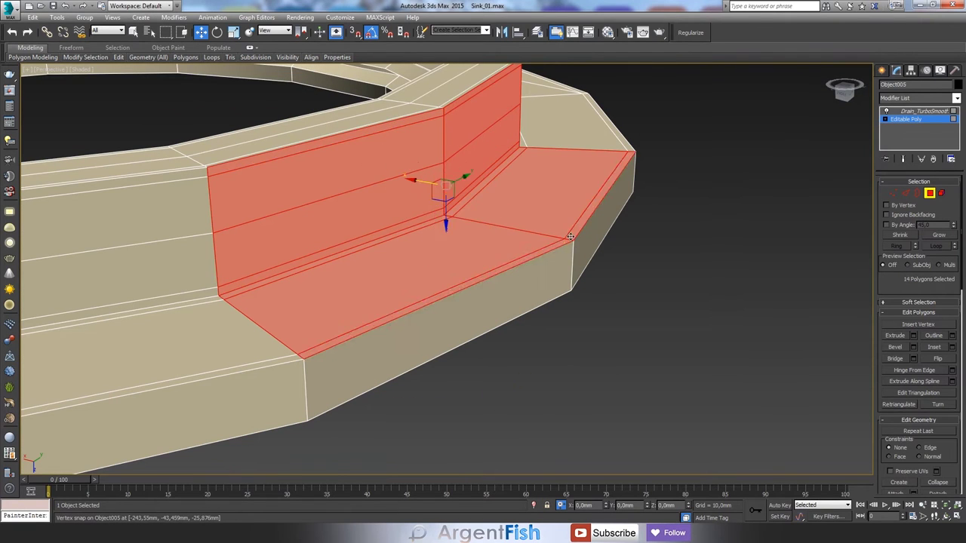
{"action": "key", "text": "ctrl+z"}
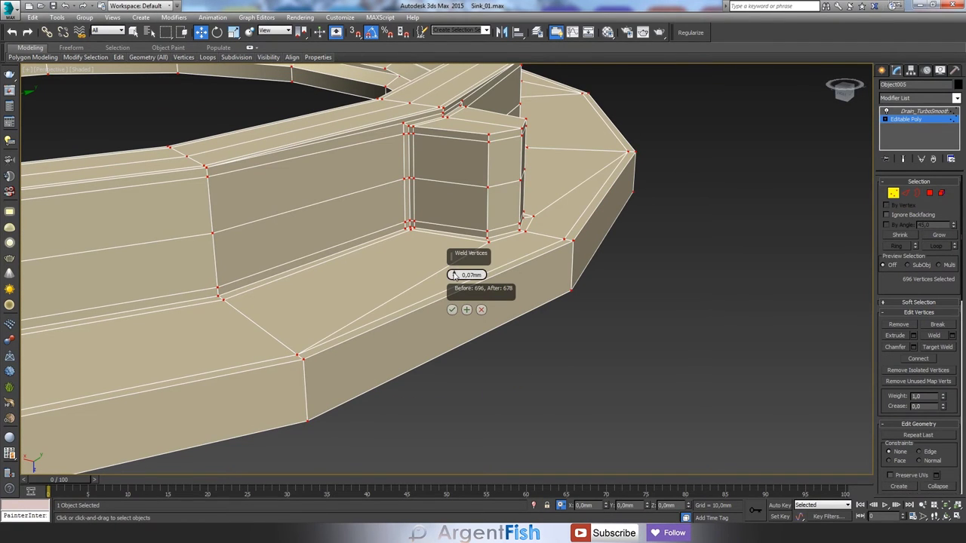
{"action": "scroll", "coordinate": [452, 313], "scroll_direction": "down", "scroll_amount": 10}
{"action": "middle_click_drag", "start_coordinate": [453, 313], "coordinate": [560, 323], "text": "alt"}
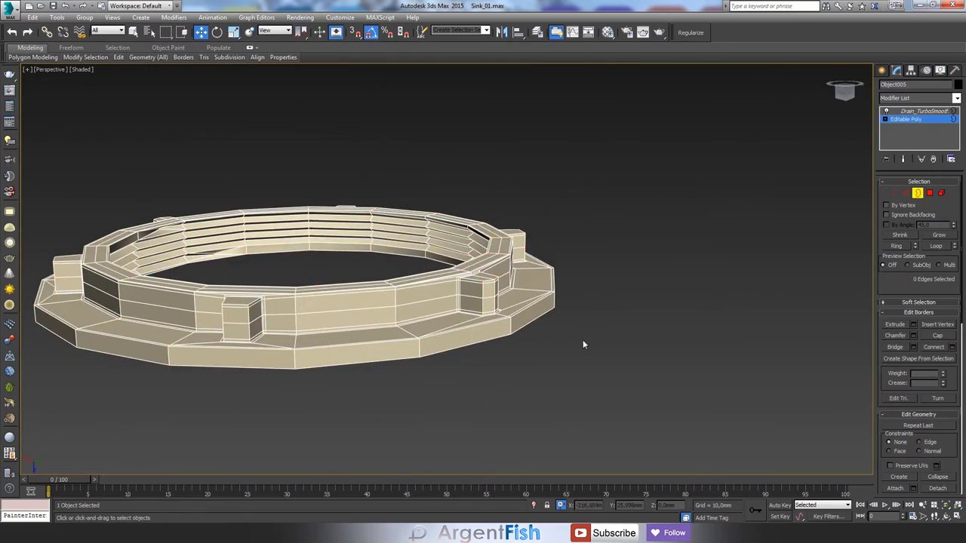
Step: Preview the smoothed ring and select a full edge loop of one thread
{"action": "left_click", "coordinate": [925, 111]}
{"action": "mouse_move", "coordinate": [409, 179]}
{"action": "middle_mouse_down", "text": "alt"}
{"action": "mouse_move", "coordinate": [431, 204]}
{"action": "mouse_move", "coordinate": [655, 240]}
{"action": "mouse_move", "coordinate": [599, 244]}
{"action": "mouse_move", "coordinate": [524, 200]}
{"action": "mouse_move", "coordinate": [453, 188]}
{"action": "middle_mouse_up", "text": "alt"}
{"action": "scroll", "coordinate": [524, 200], "scroll_direction": "down", "scroll_amount": 5}
{"action": "scroll", "coordinate": [540, 192], "scroll_direction": "up", "scroll_amount": 10}
{"action": "scroll", "coordinate": [540, 193], "scroll_direction": "down", "scroll_amount": 5}
{"action": "scroll", "coordinate": [445, 188], "scroll_direction": "up", "scroll_amount": 5}
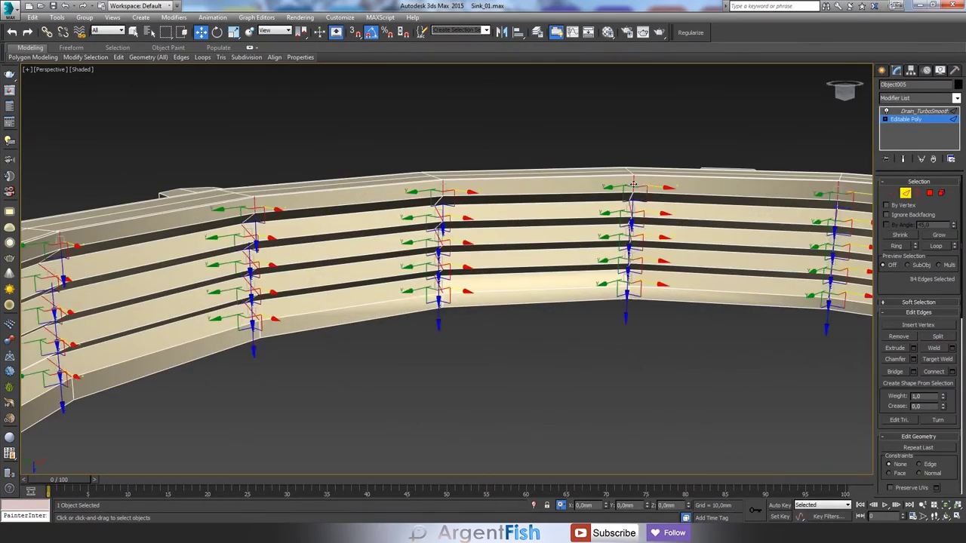
{"action": "scroll", "coordinate": [634, 183], "scroll_direction": "down", "scroll_amount": 5}
{"action": "mouse_move", "coordinate": [633, 183]}
{"action": "middle_mouse_down", "text": "alt"}
{"action": "mouse_move", "coordinate": [491, 254]}
{"action": "mouse_move", "coordinate": [296, 278]}
{"action": "mouse_move", "coordinate": [442, 205]}
{"action": "middle_mouse_up", "text": "alt"}
{"action": "scroll", "coordinate": [491, 255], "scroll_direction": "up", "scroll_amount": 5}
{"action": "scroll", "coordinate": [295, 277], "scroll_direction": "down", "scroll_amount": 5}
{"action": "scroll", "coordinate": [441, 205], "scroll_direction": "up", "scroll_amount": 5}
{"action": "key", "text": "w"}
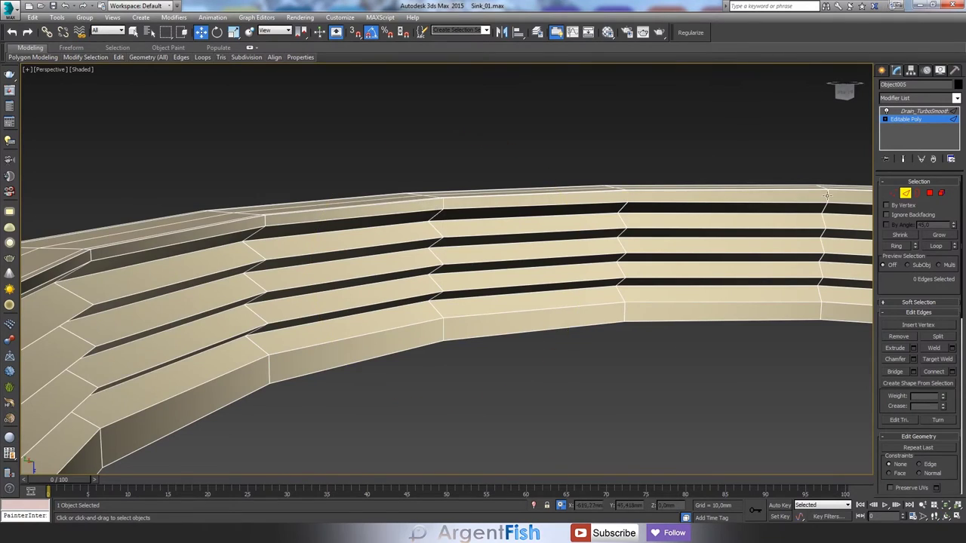
{"action": "left_click", "coordinate": [826, 198]}
{"action": "scroll", "coordinate": [826, 196], "scroll_direction": "down", "scroll_amount": 5}
{"action": "mouse_move", "coordinate": [503, 263]}
{"action": "middle_mouse_down", "text": "alt"}
{"action": "mouse_move", "coordinate": [331, 345]}
{"action": "mouse_move", "coordinate": [388, 280]}
{"action": "middle_mouse_up", "text": "alt"}
{"action": "scroll", "coordinate": [331, 345], "scroll_direction": "up", "scroll_amount": 5}
{"action": "double_click", "coordinate": [453, 270]}
Step: Compare the selected thread loop in top wireframe and shaded perspective views
{"action": "key", "text": "t"}
{"action": "key", "text": "F3"}
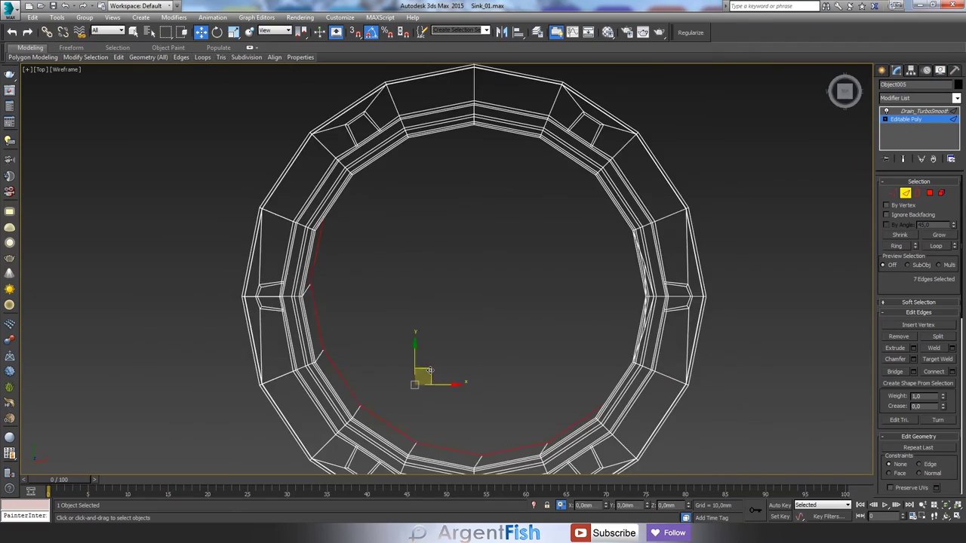
{"action": "scroll", "coordinate": [429, 370], "scroll_direction": "up", "scroll_amount": 4}
{"action": "key", "text": "p"}
{"action": "key", "text": "F3"}
{"action": "middle_click_drag", "start_coordinate": [442, 340], "coordinate": [515, 300], "text": "alt"}
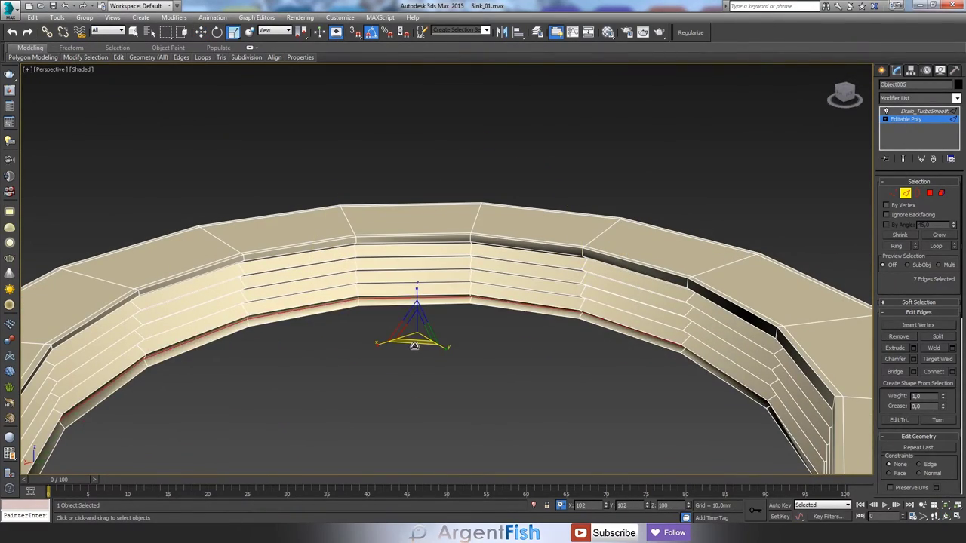
{"action": "key", "text": "t"}
{"action": "key", "text": "F3"}
{"action": "scroll", "coordinate": [483, 258], "scroll_direction": "up", "scroll_amount": 4}
{"action": "key", "text": "w"}
{"action": "scroll", "coordinate": [644, 258], "scroll_direction": "down", "scroll_amount": 4}
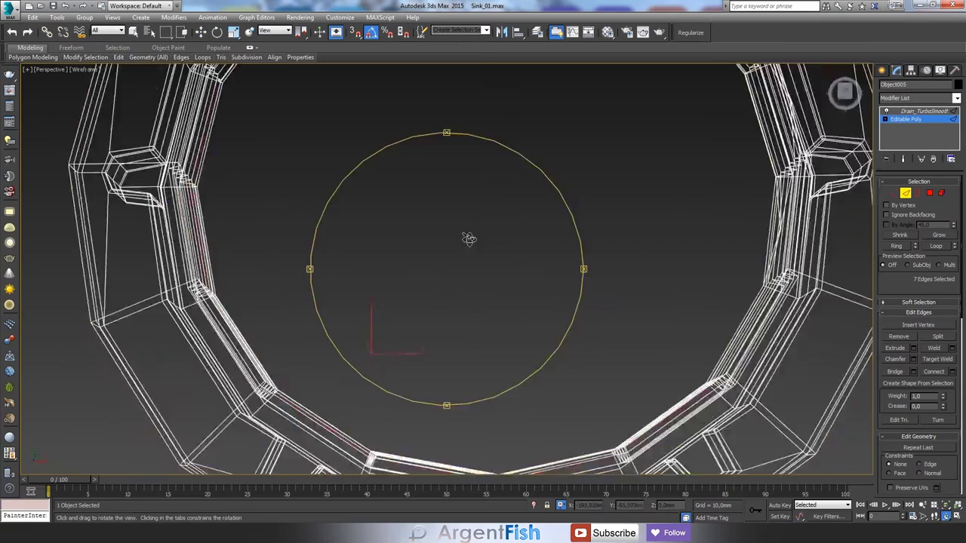
{"action": "key", "text": "p"}
{"action": "key", "text": "F3"}
Step: Inspect the ring's thread edges and thread ends from several angles and views
{"action": "middle_click_drag", "start_coordinate": [463, 237], "coordinate": [550, 280], "text": "alt"}
{"action": "scroll", "coordinate": [455, 312], "scroll_direction": "up", "scroll_amount": 4}
{"action": "middle_click_drag", "start_coordinate": [455, 313], "coordinate": [456, 348], "text": "alt"}
{"action": "scroll", "coordinate": [456, 349], "scroll_direction": "down", "scroll_amount": 4}
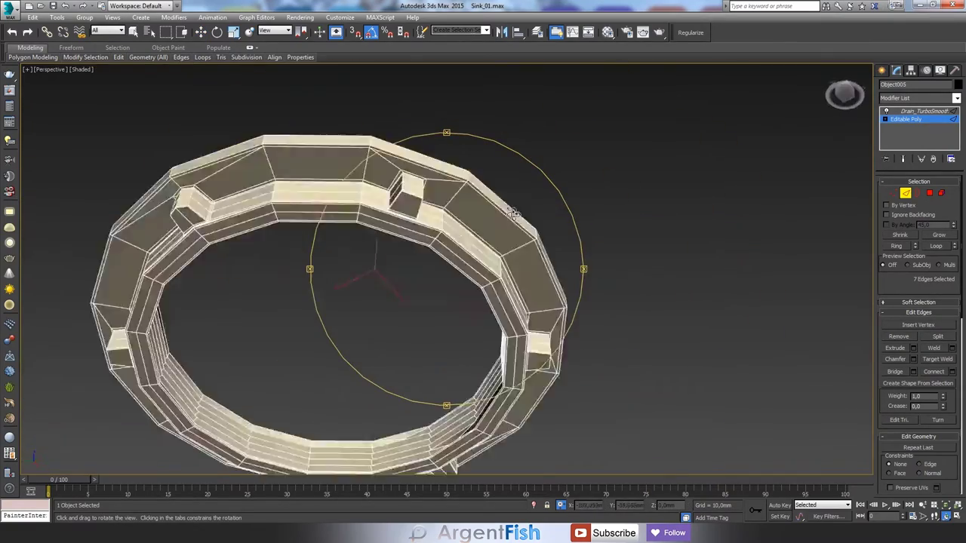
{"action": "key", "text": "t"}
{"action": "key", "text": "F3"}
{"action": "scroll", "coordinate": [316, 314], "scroll_direction": "up", "scroll_amount": 3}
{"action": "key", "text": "p"}
{"action": "key", "text": "F3"}
{"action": "mouse_move", "coordinate": [571, 259]}
{"action": "middle_mouse_down", "text": "alt"}
{"action": "mouse_move", "coordinate": [425, 339]}
{"action": "mouse_move", "coordinate": [196, 267]}
{"action": "middle_mouse_up", "text": "alt"}
{"action": "scroll", "coordinate": [427, 339], "scroll_direction": "up", "scroll_amount": 2}
{"action": "scroll", "coordinate": [429, 339], "scroll_direction": "up", "scroll_amount": 2}
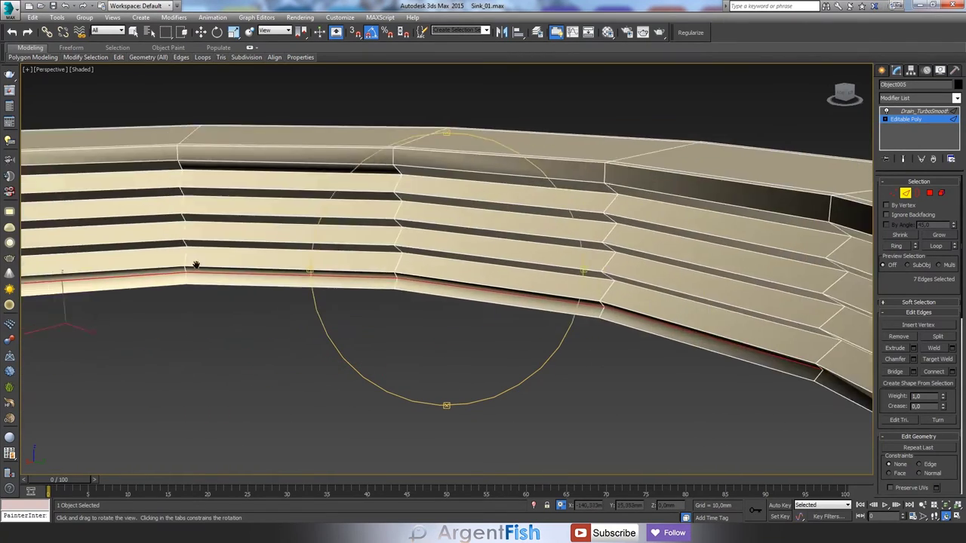
{"action": "scroll", "coordinate": [619, 299], "scroll_direction": "up", "scroll_amount": 3}
{"action": "middle_click_drag", "start_coordinate": [619, 300], "coordinate": [437, 287], "text": "alt"}
Step: Check the smoothed threads, then select the thread-end vertex and the rim-apex vertex
{"action": "key", "text": "1"}
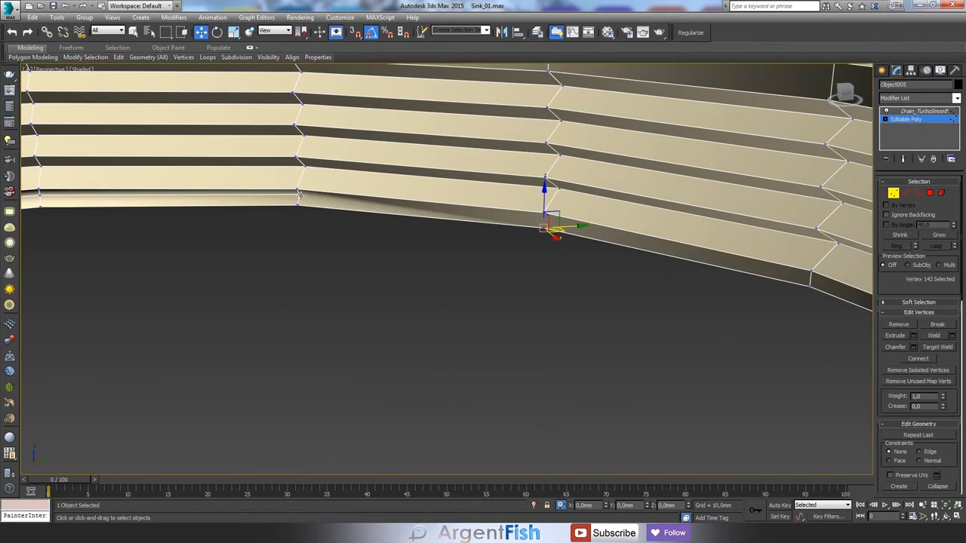
{"action": "scroll", "coordinate": [410, 270], "scroll_direction": "down", "scroll_amount": 3}
{"action": "left_click", "coordinate": [924, 111]}
{"action": "mouse_move", "coordinate": [474, 274]}
{"action": "middle_mouse_down", "text": "alt"}
{"action": "mouse_move", "coordinate": [346, 244]}
{"action": "mouse_move", "coordinate": [339, 227]}
{"action": "mouse_move", "coordinate": [285, 219]}
{"action": "middle_mouse_up", "text": "alt"}
{"action": "key", "text": "w"}
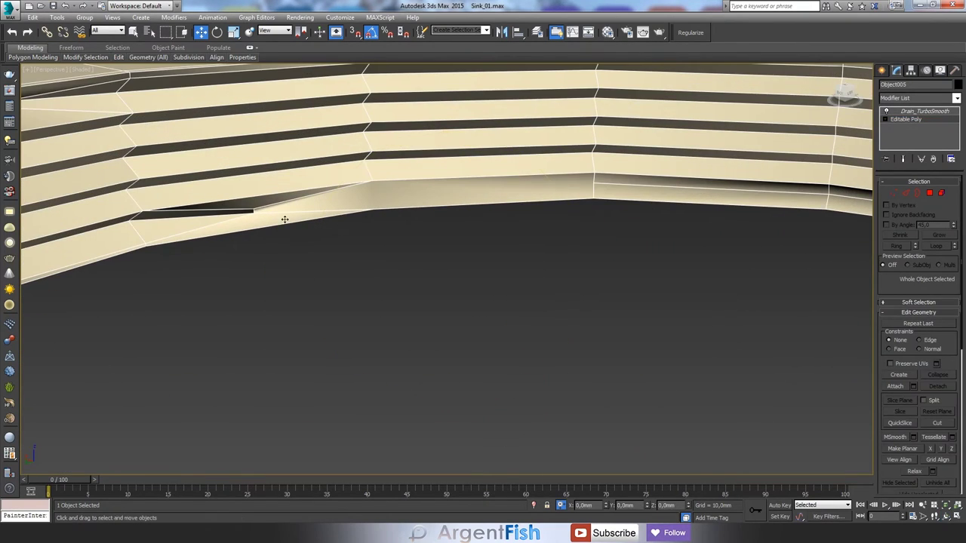
{"action": "left_click", "coordinate": [592, 181]}
{"action": "mouse_move", "coordinate": [592, 181]}
{"action": "middle_mouse_down", "text": "alt"}
{"action": "mouse_move", "coordinate": [501, 201]}
{"action": "mouse_move", "coordinate": [517, 224]}
{"action": "middle_mouse_up", "text": "alt"}
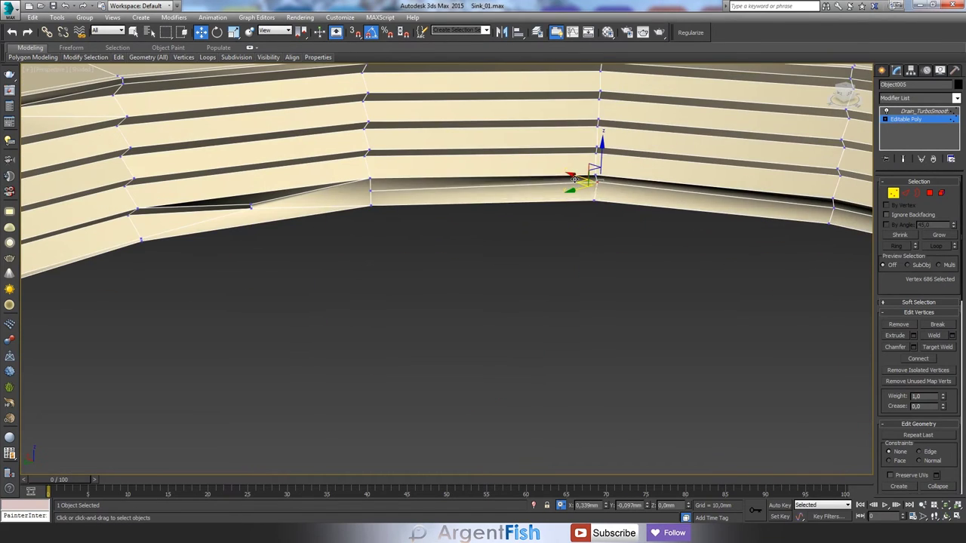
{"action": "middle_click_drag", "start_coordinate": [573, 178], "coordinate": [417, 197], "text": "alt"}
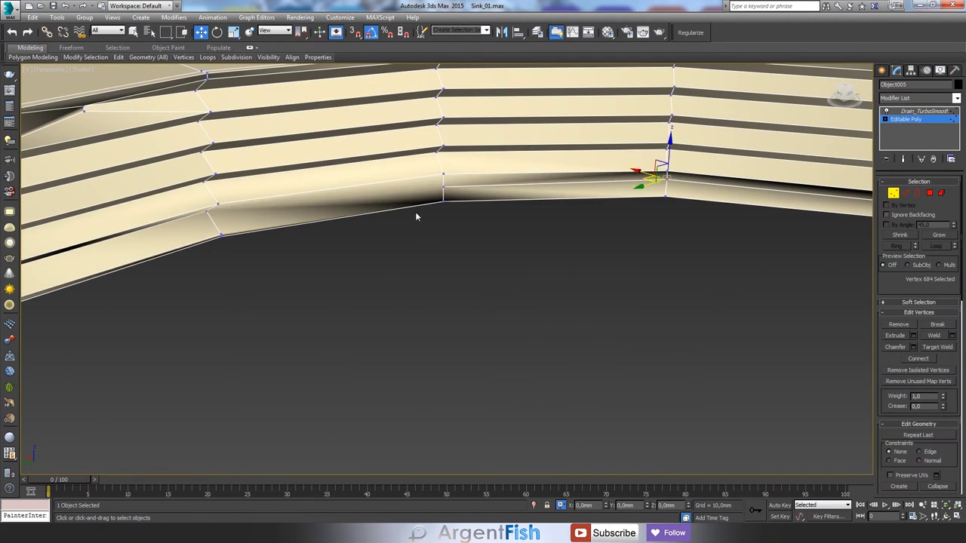
{"action": "mouse_move", "coordinate": [300, 262]}
{"action": "middle_mouse_down", "text": "alt"}
{"action": "mouse_move", "coordinate": [341, 263]}
{"action": "mouse_move", "coordinate": [547, 186]}
{"action": "mouse_move", "coordinate": [505, 181]}
{"action": "mouse_move", "coordinate": [369, 284]}
{"action": "mouse_move", "coordinate": [965, 360]}
{"action": "middle_mouse_up", "text": "alt"}
{"action": "left_click", "coordinate": [462, 219]}
{"action": "scroll", "coordinate": [461, 218], "scroll_direction": "up", "scroll_amount": 3}
Step: Select the rim polygons at the seam and just right of it
{"action": "key", "text": "4"}
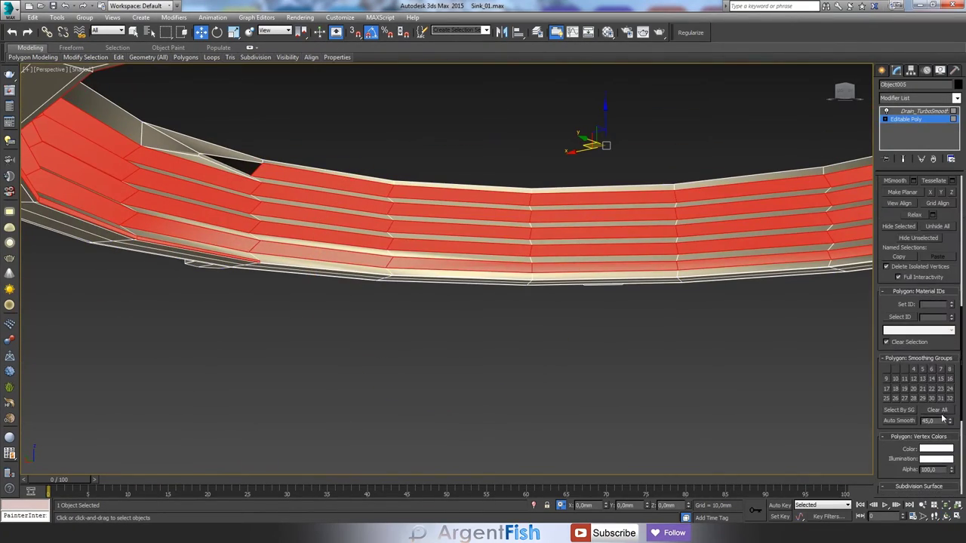
{"action": "left_click", "coordinate": [440, 308]}
{"action": "mouse_move", "coordinate": [440, 308]}
{"action": "middle_mouse_down", "text": "alt"}
{"action": "mouse_move", "coordinate": [362, 270]}
{"action": "mouse_move", "coordinate": [528, 327]}
{"action": "middle_mouse_up", "text": "alt"}
{"action": "scroll", "coordinate": [310, 302], "scroll_direction": "up", "scroll_amount": 3}
{"action": "left_click", "coordinate": [330, 300]}
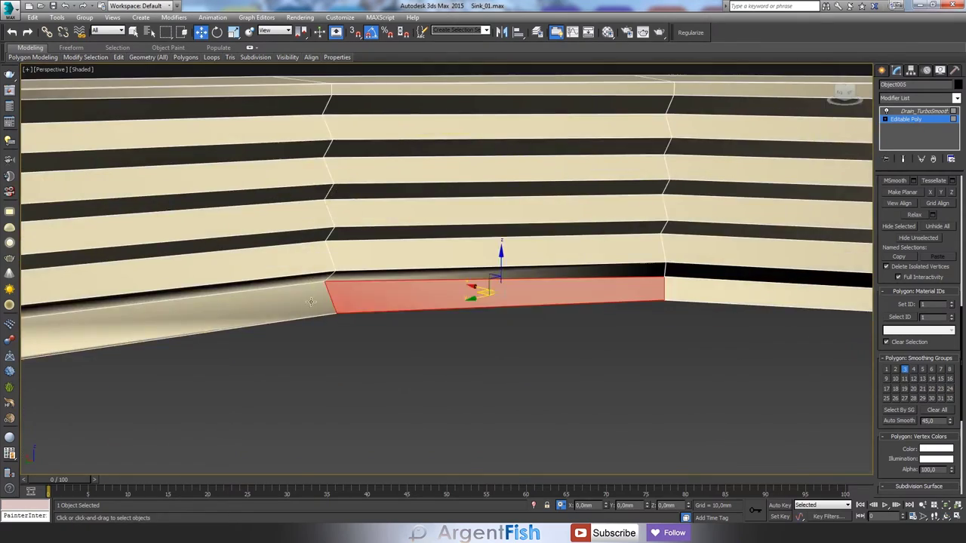
{"action": "scroll", "coordinate": [310, 302], "scroll_direction": "down", "scroll_amount": 5}
{"action": "middle_click_drag", "start_coordinate": [310, 302], "coordinate": [399, 334], "text": "alt"}
{"action": "scroll", "coordinate": [556, 295], "scroll_direction": "up", "scroll_amount": 6}
{"action": "middle_click_drag", "start_coordinate": [556, 295], "coordinate": [528, 316], "text": "alt"}
{"action": "left_click", "coordinate": [664, 408]}
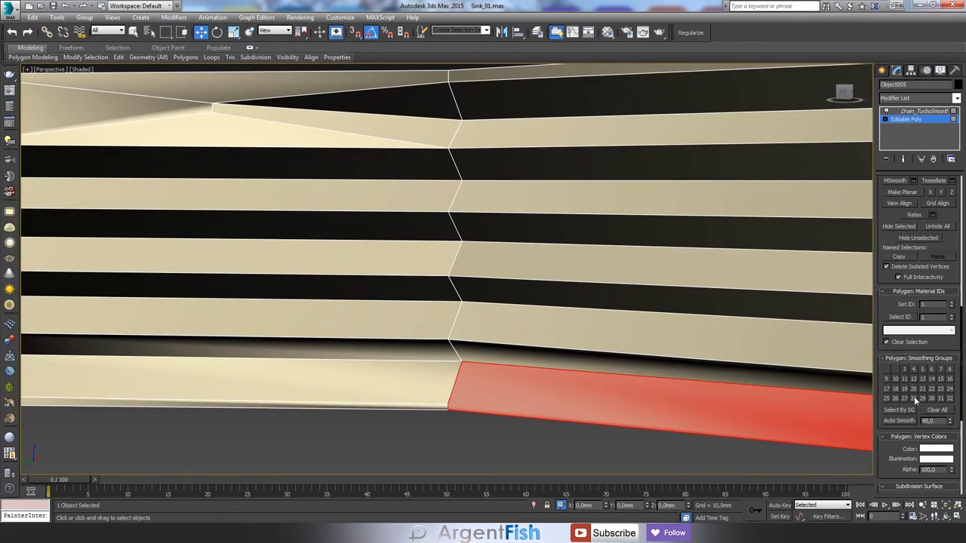
{"action": "mouse_move", "coordinate": [503, 453]}
{"action": "middle_mouse_down", "text": "alt"}
{"action": "mouse_move", "coordinate": [483, 359]}
{"action": "mouse_move", "coordinate": [448, 304]}
{"action": "mouse_move", "coordinate": [671, 296]}
{"action": "middle_mouse_up", "text": "alt"}
Step: Return to vertex level and deselect the ring to view it whole
{"action": "key", "text": "1"}
{"action": "scroll", "coordinate": [481, 354], "scroll_direction": "down", "scroll_amount": 5}
{"action": "left_click", "coordinate": [448, 304]}
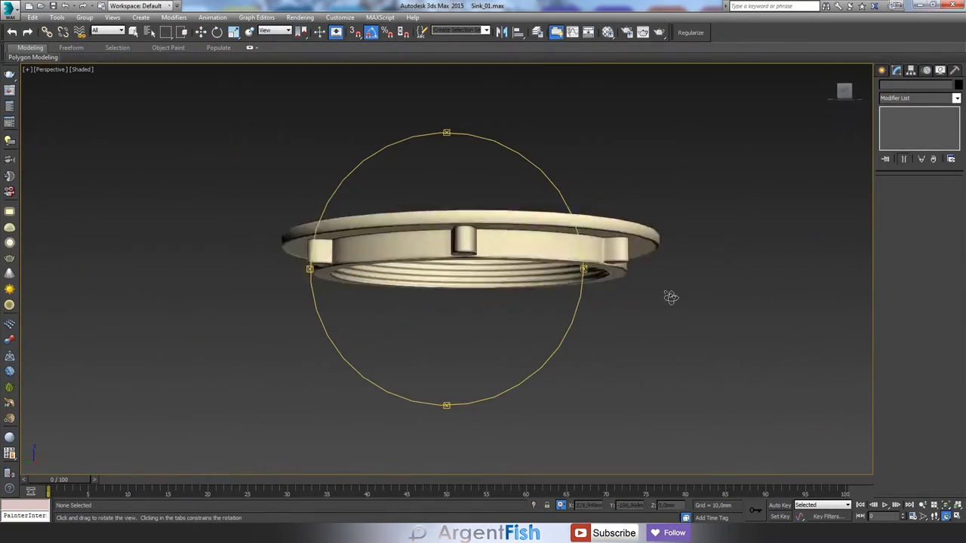
Step: Reselect the collar ring and switch to edge level over the rim stripes
{"action": "left_click", "coordinate": [467, 257]}
{"action": "scroll", "coordinate": [468, 256], "scroll_direction": "up", "scroll_amount": 5}
{"action": "key", "text": "4"}
{"action": "scroll", "coordinate": [468, 256], "scroll_direction": "down", "scroll_amount": 4}
{"action": "scroll", "coordinate": [427, 265], "scroll_direction": "up", "scroll_amount": 3}
{"action": "middle_click_drag", "start_coordinate": [467, 256], "coordinate": [426, 265], "text": "alt"}
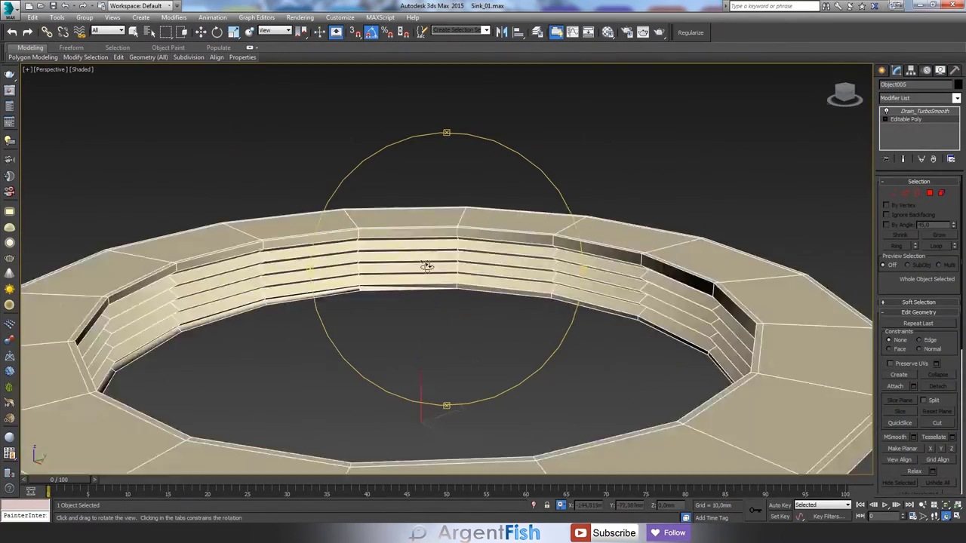
{"action": "scroll", "coordinate": [347, 277], "scroll_direction": "up", "scroll_amount": 4}
{"action": "key", "text": "2"}
{"action": "key", "text": "w"}
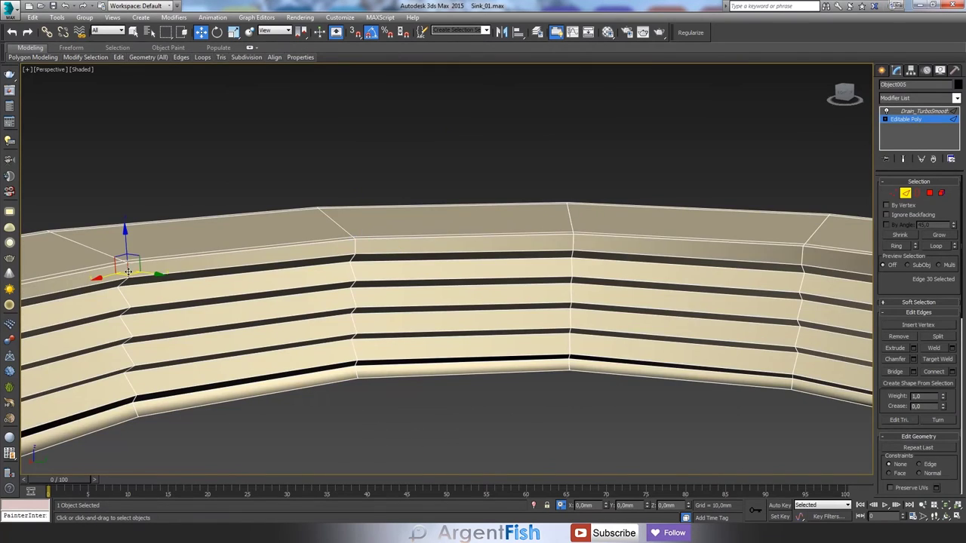
{"action": "scroll", "coordinate": [128, 271], "scroll_direction": "down", "scroll_amount": 2}
{"action": "middle_click_drag", "start_coordinate": [129, 272], "coordinate": [429, 266], "text": "alt"}
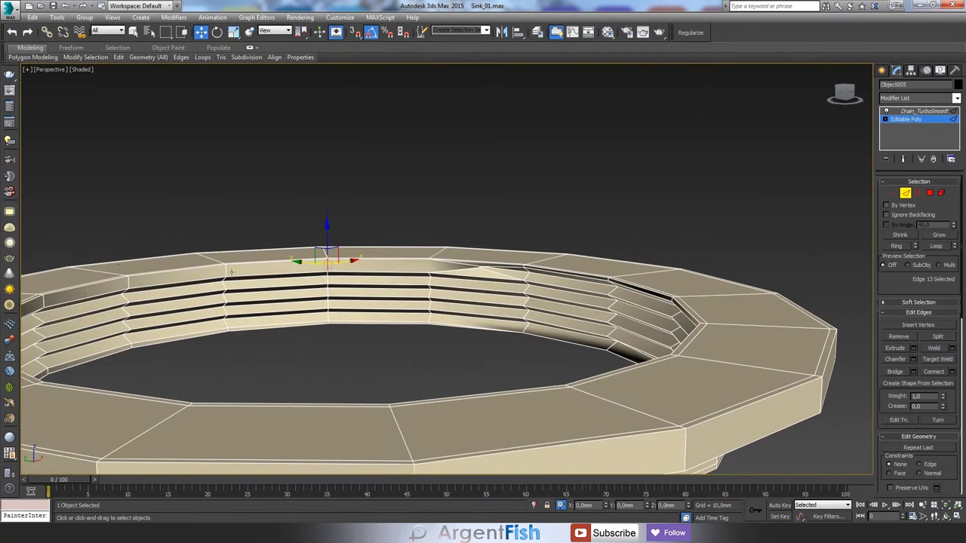
Step: Connect the 16 thread edges at slide 72 and scale them in Top view
{"action": "left_click", "coordinate": [451, 318]}
{"action": "key", "text": "t"}
{"action": "key", "text": "r"}
{"action": "key", "text": "F3"}
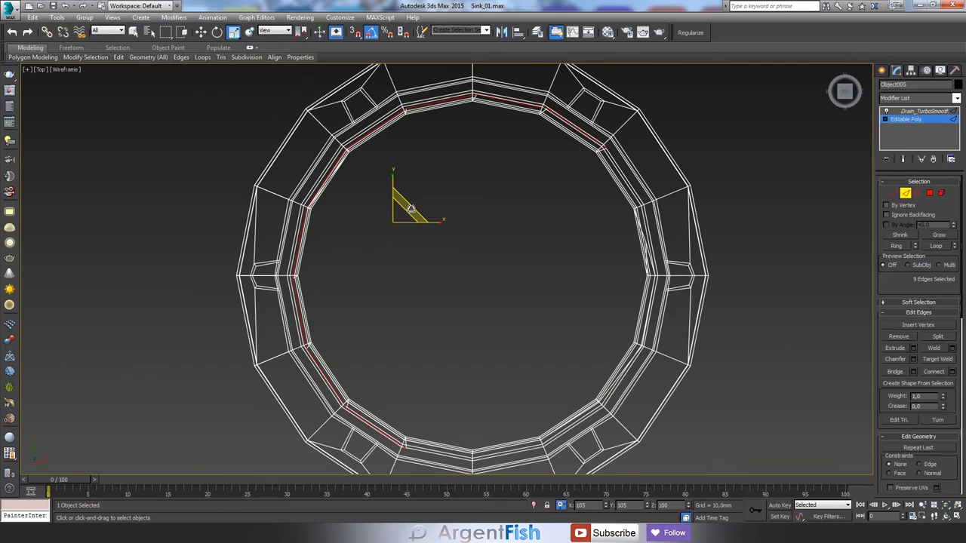
{"action": "key", "text": "ctrl+r"}
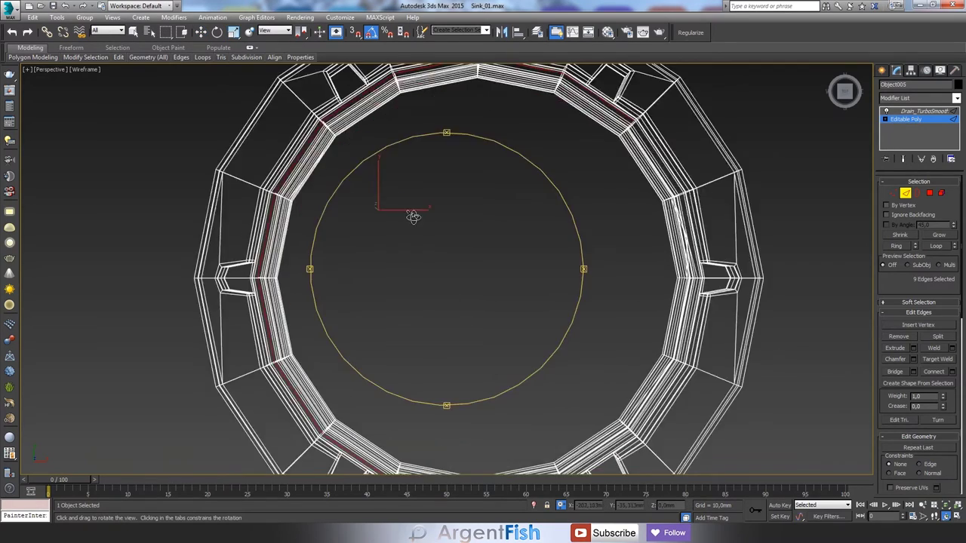
{"action": "key", "text": "p"}
{"action": "scroll", "coordinate": [378, 247], "scroll_direction": "up", "scroll_amount": 5}
{"action": "mouse_move", "coordinate": [369, 244]}
{"action": "left_mouse_down"}
{"action": "mouse_move", "coordinate": [401, 298]}
{"action": "mouse_move", "coordinate": [461, 315]}
{"action": "left_mouse_up"}
Step: Target-weld the stray thread-end vertex onto its neighbour
{"action": "key", "text": "1"}
{"action": "key", "text": "w"}
{"action": "left_click_drag", "start_coordinate": [264, 321], "coordinate": [291, 336]}
{"action": "mouse_move", "coordinate": [290, 335]}
{"action": "middle_mouse_down", "text": "alt"}
{"action": "mouse_move", "coordinate": [623, 299]}
{"action": "mouse_move", "coordinate": [581, 216]}
{"action": "mouse_move", "coordinate": [519, 298]}
{"action": "mouse_move", "coordinate": [712, 271]}
{"action": "mouse_move", "coordinate": [922, 330]}
{"action": "middle_mouse_up", "text": "alt"}
{"action": "left_click", "coordinate": [582, 216]}
{"action": "left_click", "coordinate": [300, 228]}
{"action": "middle_click_drag", "start_coordinate": [300, 228], "coordinate": [363, 172], "text": "alt"}
{"action": "mouse_move", "coordinate": [367, 216]}
{"action": "middle_mouse_down", "text": "alt"}
{"action": "mouse_move", "coordinate": [435, 159]}
{"action": "mouse_move", "coordinate": [646, 197]}
{"action": "mouse_move", "coordinate": [483, 220]}
{"action": "mouse_move", "coordinate": [511, 284]}
{"action": "mouse_move", "coordinate": [729, 302]}
{"action": "mouse_move", "coordinate": [553, 310]}
{"action": "middle_mouse_up", "text": "alt"}
Step: Preview TurboSmooth, then pick the next thread-end vertices and inspect them in Top wireframe
{"action": "key", "text": "Page_Up"}
{"action": "key", "text": "Page_Down"}
{"action": "key", "text": "w"}
{"action": "left_click", "coordinate": [681, 293]}
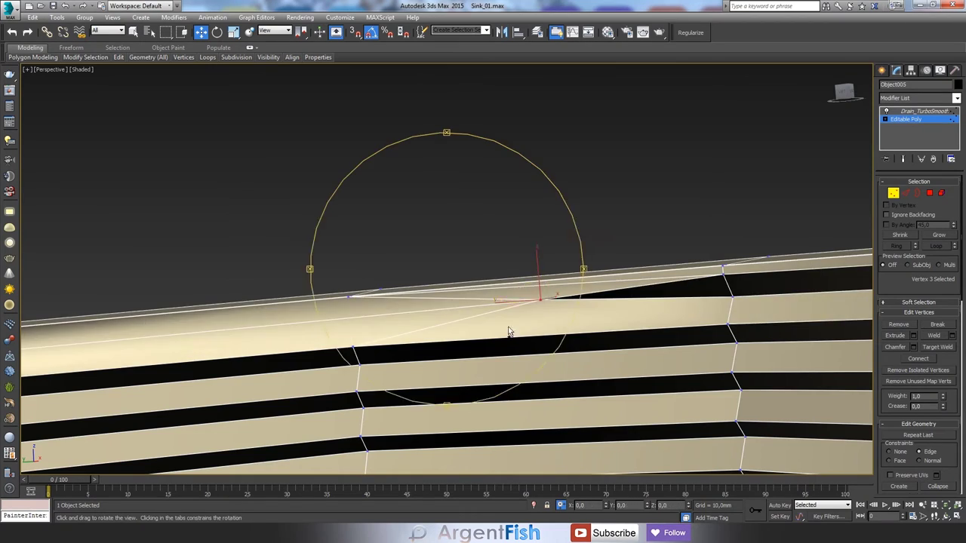
{"action": "middle_click_drag", "start_coordinate": [509, 332], "coordinate": [514, 302], "text": "alt"}
{"action": "middle_click_drag", "start_coordinate": [337, 312], "coordinate": [401, 356], "text": "alt"}
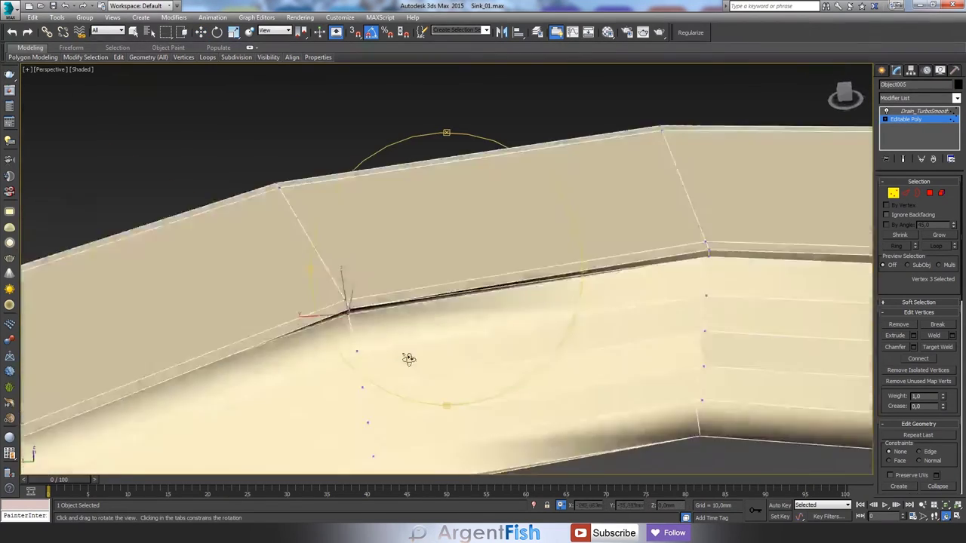
{"action": "key", "text": "F3"}
{"action": "key", "text": "t"}
{"action": "key", "text": "F3"}
{"action": "scroll", "coordinate": [488, 241], "scroll_direction": "down", "scroll_amount": 5}
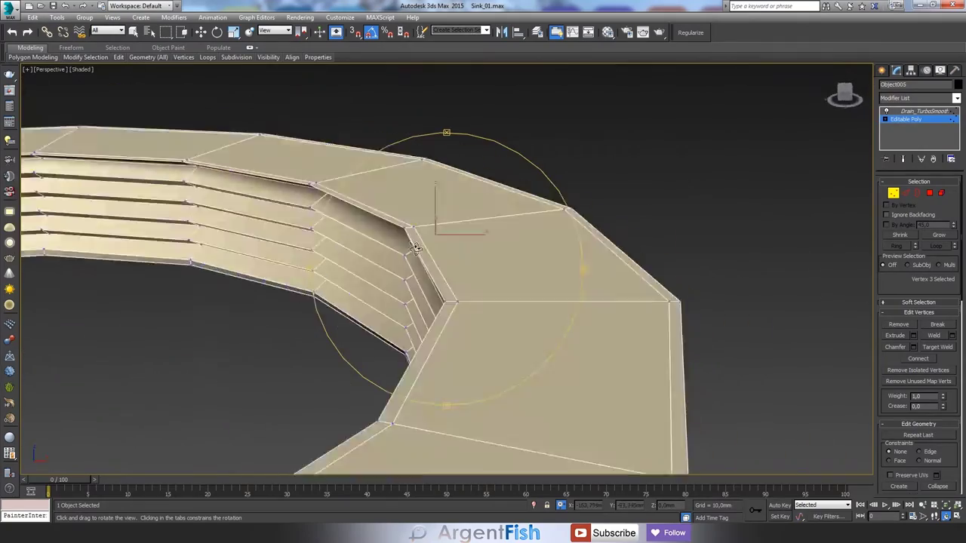
{"action": "scroll", "coordinate": [498, 252], "scroll_direction": "up", "scroll_amount": 8}
{"action": "middle_click_drag", "start_coordinate": [498, 252], "coordinate": [470, 276], "text": "alt"}
Step: Snap-move the selected vertices onto the neighbouring vertex in Top view
{"action": "key", "text": "t"}
{"action": "key", "text": "F3"}
{"action": "key", "text": "s"}
{"action": "left_click_drag", "start_coordinate": [447, 270], "coordinate": [418, 287]}
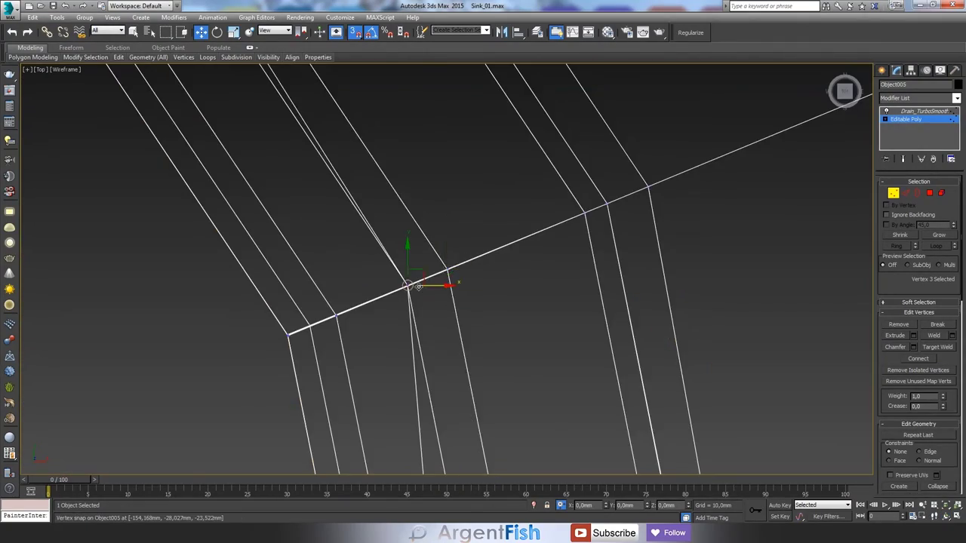
{"action": "key", "text": "F3"}
{"action": "middle_click_drag", "start_coordinate": [397, 197], "coordinate": [442, 202], "text": "alt"}
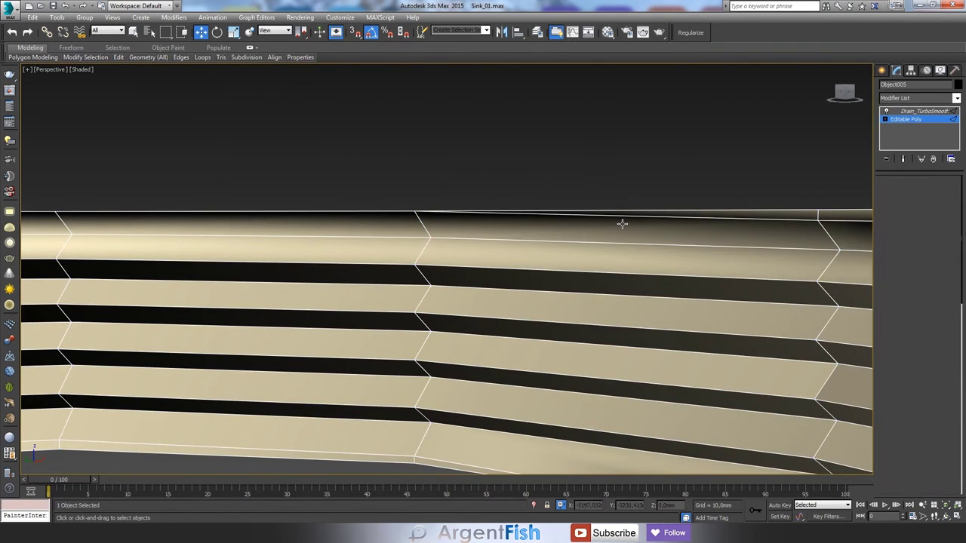
{"action": "middle_click_drag", "start_coordinate": [622, 224], "coordinate": [463, 261], "text": "alt"}
{"action": "scroll", "coordinate": [459, 219], "scroll_direction": "down", "scroll_amount": 5}
Step: Review the smoothed ring, then reselect it and pick an edge on it
{"action": "key", "text": "ctrl+d"}
{"action": "middle_click_drag", "start_coordinate": [460, 216], "coordinate": [444, 255], "text": "alt"}
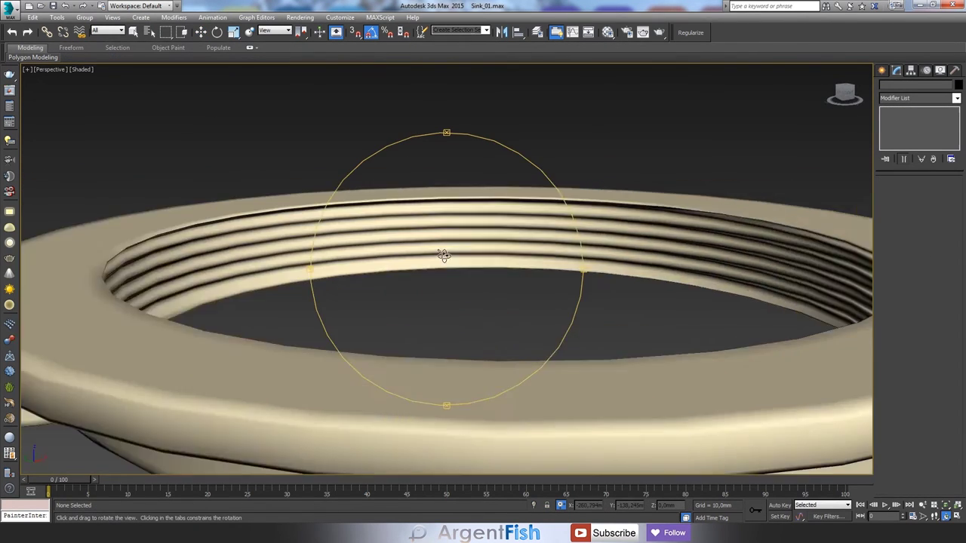
{"action": "scroll", "coordinate": [444, 255], "scroll_direction": "down", "scroll_amount": 5}
{"action": "left_click", "coordinate": [345, 254]}
{"action": "left_click", "coordinate": [606, 226]}
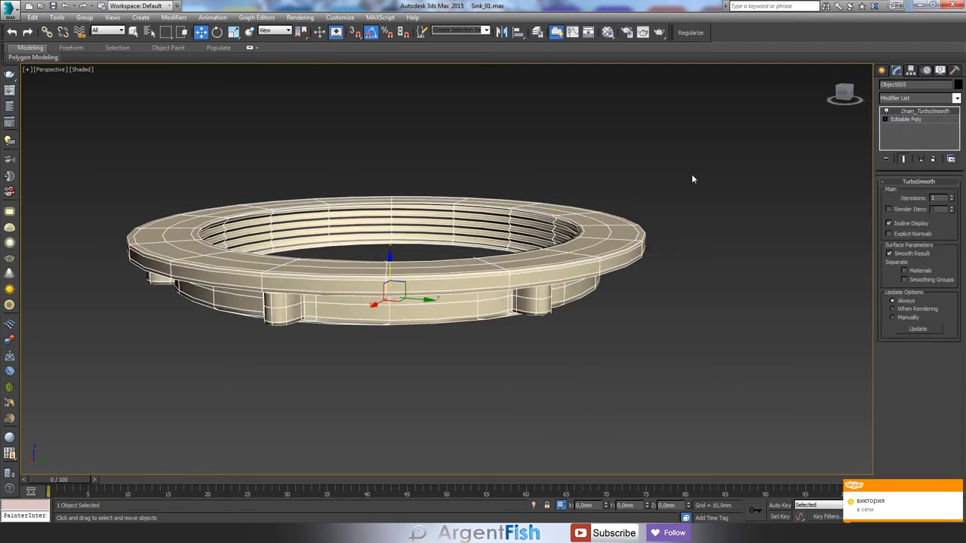
Step: Select the rim edge loop around the thread opening and ready it for scaling
{"action": "scroll", "coordinate": [692, 179], "scroll_direction": "up", "scroll_amount": 5}
{"action": "middle_click_drag", "start_coordinate": [528, 227], "coordinate": [573, 211], "text": "alt"}
{"action": "left_click", "coordinate": [906, 119]}
{"action": "scroll", "coordinate": [679, 249], "scroll_direction": "up", "scroll_amount": 4}
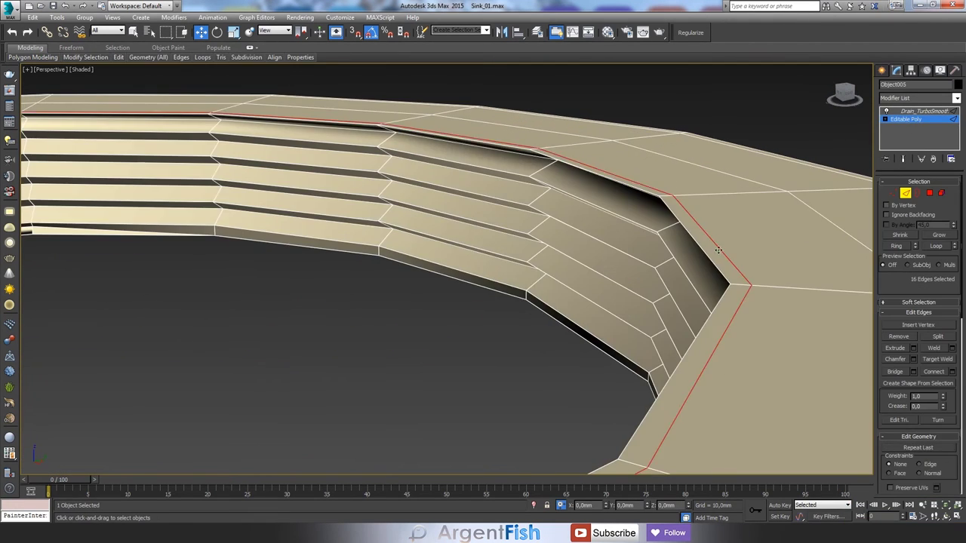
{"action": "key", "text": "r"}
{"action": "middle_click_drag", "start_coordinate": [718, 250], "coordinate": [509, 276]}
Step: Preview the TurboSmoothed threads, then return to editing the mesh vertices
{"action": "left_click", "coordinate": [923, 112]}
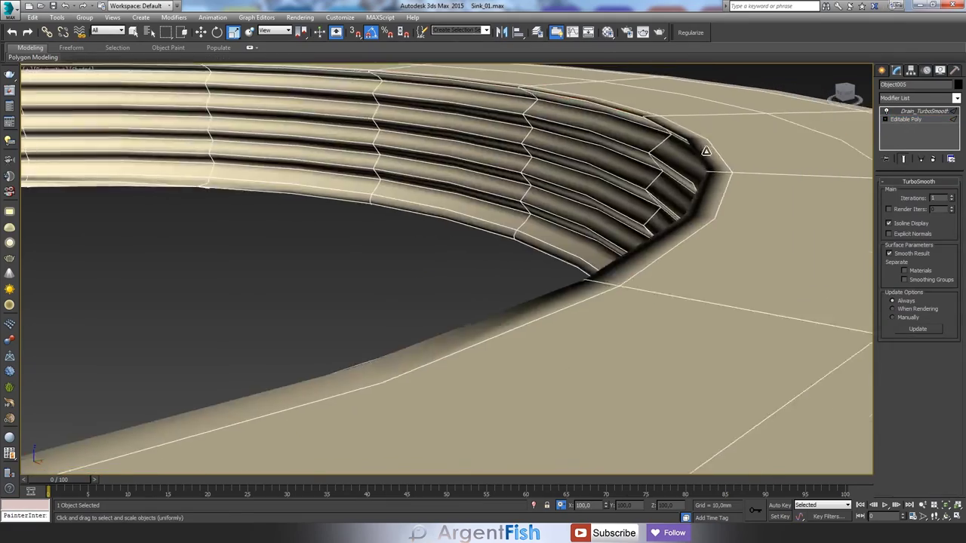
{"action": "scroll", "coordinate": [483, 215], "scroll_direction": "down", "scroll_amount": 4}
{"action": "middle_click_drag", "start_coordinate": [483, 216], "coordinate": [545, 380], "text": "alt"}
{"action": "scroll", "coordinate": [473, 188], "scroll_direction": "up", "scroll_amount": 5}
{"action": "left_click", "coordinate": [906, 120]}
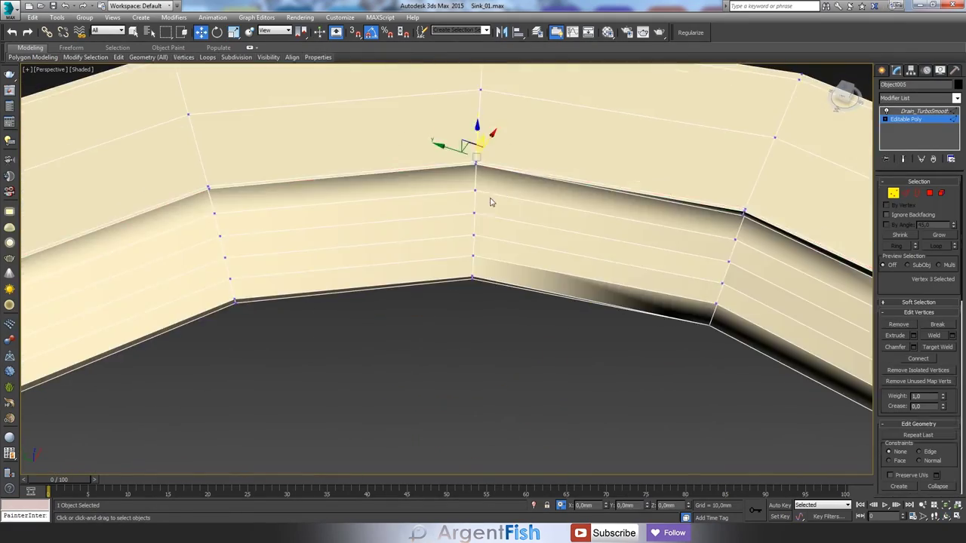
{"action": "mouse_move", "coordinate": [491, 201]}
{"action": "middle_mouse_down", "text": "alt"}
{"action": "mouse_move", "coordinate": [420, 183]}
{"action": "mouse_move", "coordinate": [452, 204]}
{"action": "mouse_move", "coordinate": [270, 204]}
{"action": "middle_mouse_up", "text": "alt"}
Step: Switch to Move and inspect the ring's threads from a low angle
{"action": "key", "text": "w"}
{"action": "scroll", "coordinate": [555, 189], "scroll_direction": "down", "scroll_amount": 4}
{"action": "scroll", "coordinate": [555, 189], "scroll_direction": "down", "scroll_amount": 3}
{"action": "mouse_move", "coordinate": [556, 189]}
{"action": "middle_mouse_down", "text": "alt"}
{"action": "mouse_move", "coordinate": [461, 358]}
{"action": "mouse_move", "coordinate": [367, 320]}
{"action": "mouse_move", "coordinate": [405, 297]}
{"action": "mouse_move", "coordinate": [413, 268]}
{"action": "mouse_move", "coordinate": [671, 321]}
{"action": "middle_mouse_up", "text": "alt"}
{"action": "scroll", "coordinate": [461, 359], "scroll_direction": "up", "scroll_amount": 6}
{"action": "mouse_move", "coordinate": [484, 364]}
{"action": "middle_mouse_down", "text": "alt"}
{"action": "mouse_move", "coordinate": [534, 309]}
{"action": "mouse_move", "coordinate": [453, 319]}
{"action": "mouse_move", "coordinate": [537, 347]}
{"action": "mouse_move", "coordinate": [404, 269]}
{"action": "mouse_move", "coordinate": [461, 201]}
{"action": "middle_mouse_up", "text": "alt"}
Step: Preview the smoothed result with the ring deselected to judge the threads
{"action": "key", "text": "Page_Up"}
{"action": "scroll", "coordinate": [443, 271], "scroll_direction": "up", "scroll_amount": 5}
{"action": "left_click", "coordinate": [442, 270]}
{"action": "left_click", "coordinate": [433, 278]}
{"action": "middle_click_drag", "start_coordinate": [529, 186], "coordinate": [475, 226], "text": "alt"}
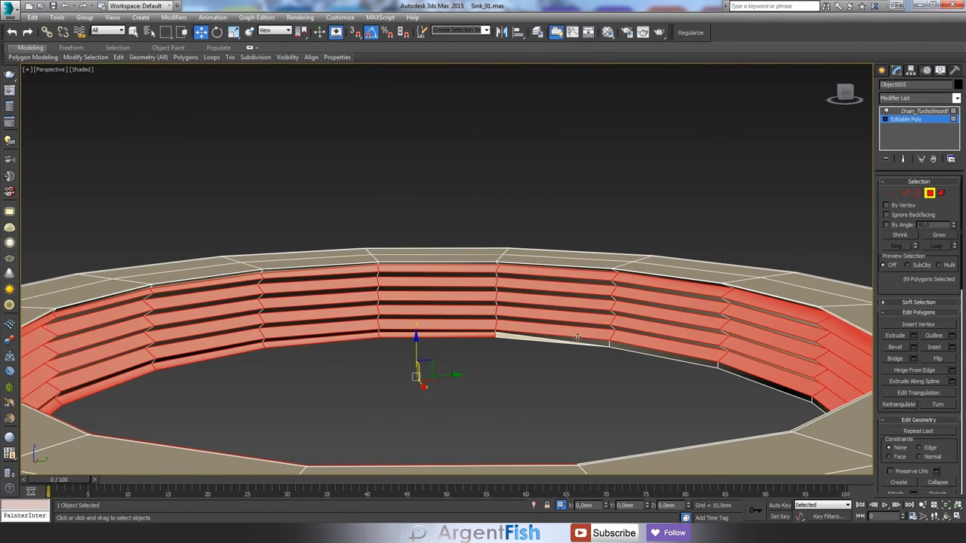
Step: Enable Separate by Smoothing Groups in Drain_TurboSmooth to keep the thread grooves crisp
{"action": "left_click", "coordinate": [922, 111]}
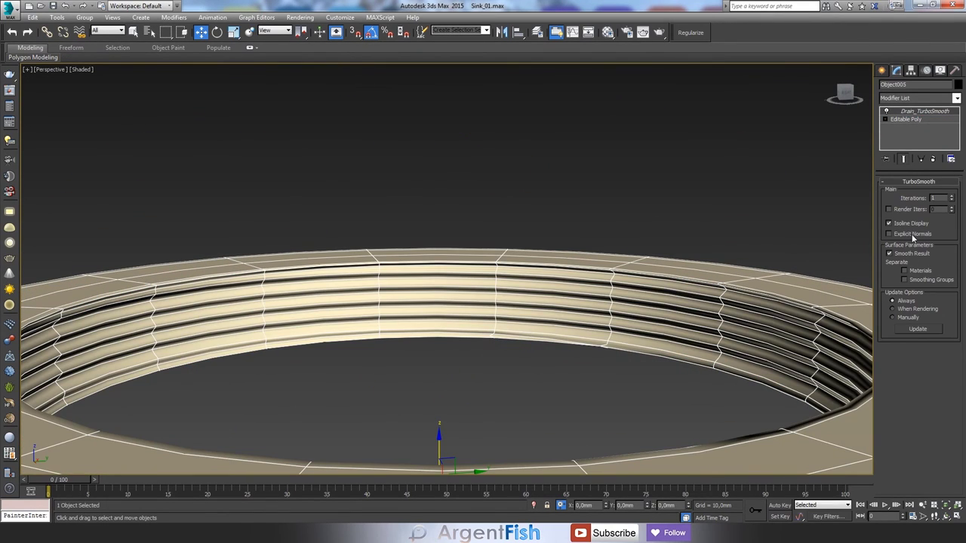
{"action": "left_click", "coordinate": [904, 279]}
{"action": "scroll", "coordinate": [438, 308], "scroll_direction": "down", "scroll_amount": 5}
{"action": "scroll", "coordinate": [533, 282], "scroll_direction": "up", "scroll_amount": 7}
{"action": "mouse_move", "coordinate": [411, 254]}
{"action": "middle_mouse_down", "text": "alt"}
{"action": "mouse_move", "coordinate": [438, 215]}
{"action": "mouse_move", "coordinate": [453, 327]}
{"action": "mouse_move", "coordinate": [578, 198]}
{"action": "middle_mouse_up", "text": "alt"}
{"action": "scroll", "coordinate": [448, 285], "scroll_direction": "down", "scroll_amount": 5}
{"action": "scroll", "coordinate": [453, 218], "scroll_direction": "down", "scroll_amount": 4}
{"action": "mouse_move", "coordinate": [452, 218]}
{"action": "middle_mouse_down", "text": "alt"}
{"action": "mouse_move", "coordinate": [483, 237]}
{"action": "mouse_move", "coordinate": [511, 155]}
{"action": "middle_mouse_up", "text": "alt"}
Step: Select the collar ring and move it onto the sink drain
{"action": "left_click_drag", "start_coordinate": [428, 249], "coordinate": [401, 254]}
{"action": "key", "text": "w"}
{"action": "left_click", "coordinate": [412, 258]}
{"action": "mouse_move", "coordinate": [412, 258]}
{"action": "middle_mouse_down", "text": "alt"}
{"action": "mouse_move", "coordinate": [385, 315]}
{"action": "mouse_move", "coordinate": [510, 280]}
{"action": "mouse_move", "coordinate": [491, 249]}
{"action": "middle_mouse_up", "text": "alt"}
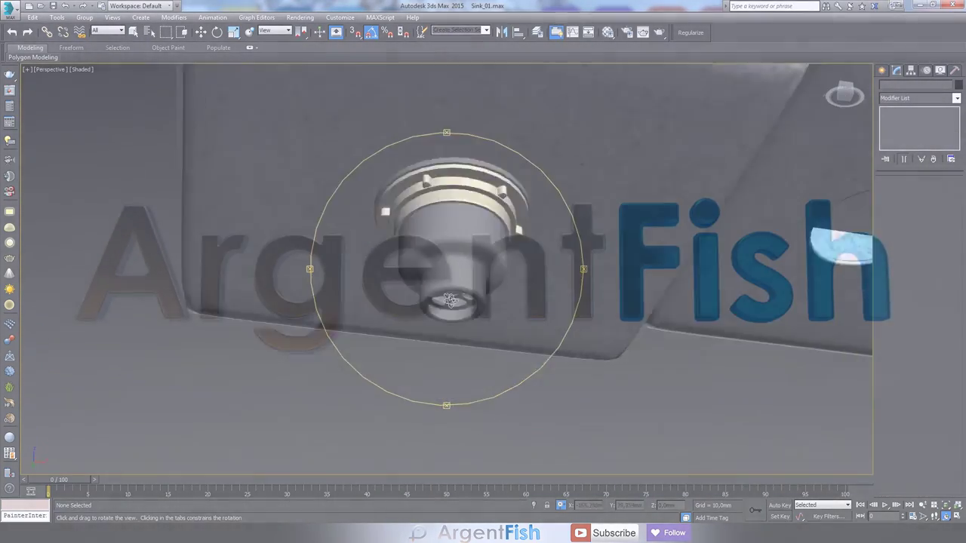
Step: Select Spring001 in Front view and pick its threaded band of polygons in wireframe
{"action": "scroll", "coordinate": [490, 249], "scroll_direction": "up", "scroll_amount": 4}
{"action": "left_click", "coordinate": [490, 226]}
{"action": "key", "text": "w"}
{"action": "key", "text": "4"}
{"action": "left_click", "coordinate": [507, 132]}
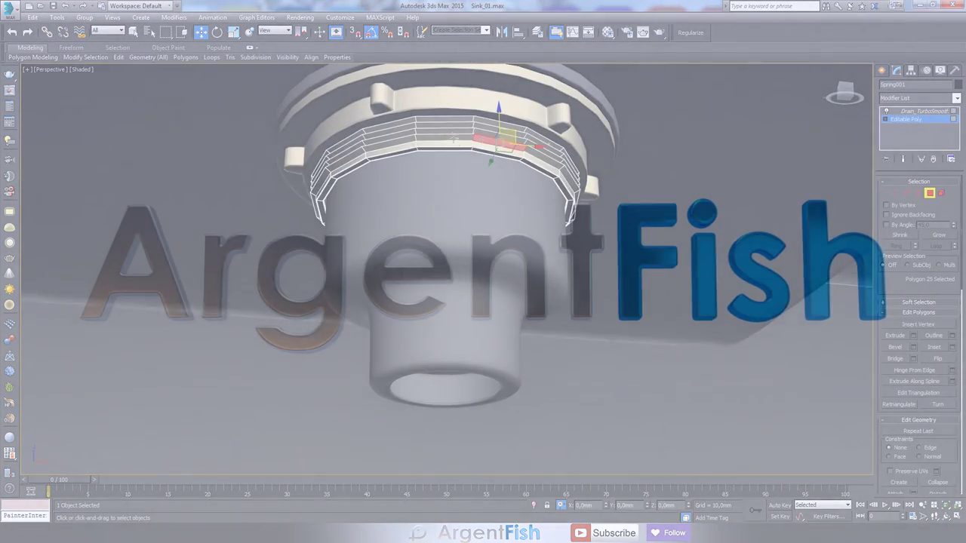
{"action": "left_click", "coordinate": [534, 225], "text": "shift"}
{"action": "key", "text": "f"}
{"action": "key", "text": "F3"}
{"action": "key", "text": "z"}
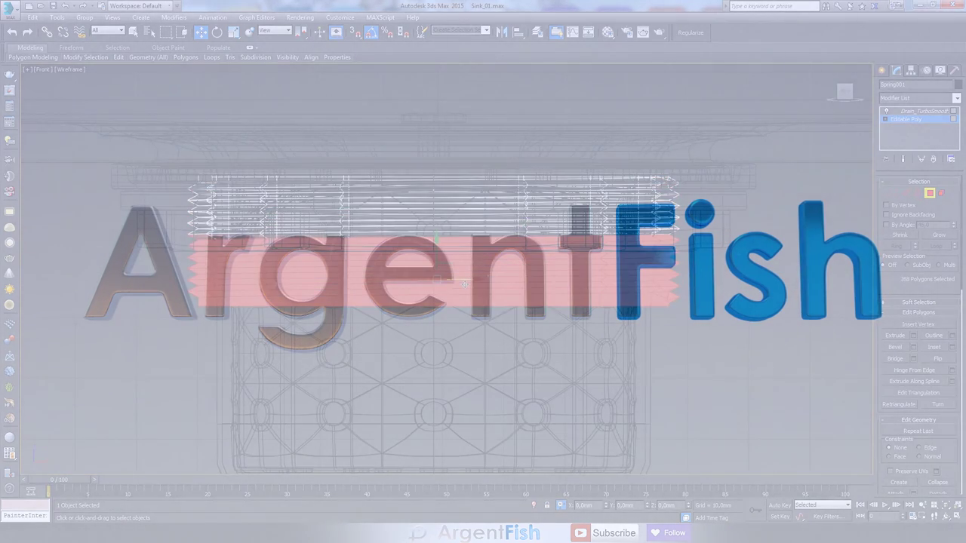